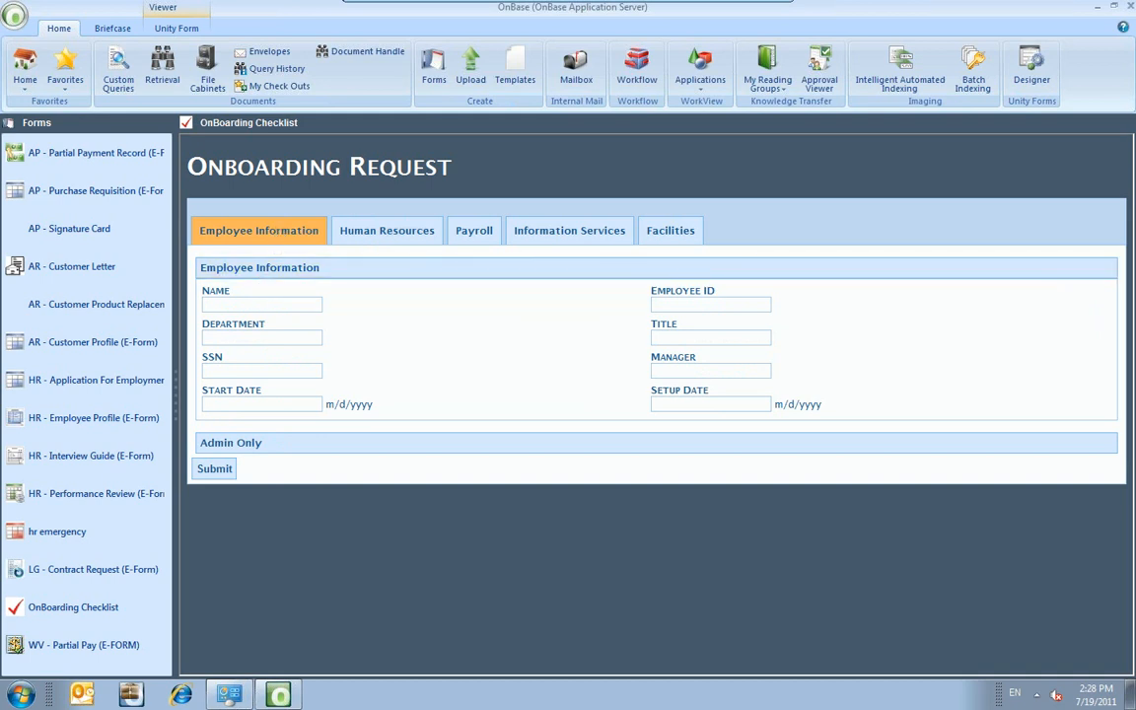
Enter the new employee's full name and set the Setup Date to 7/19/2011.
{"action": "left_click", "coordinate": [249, 309]}
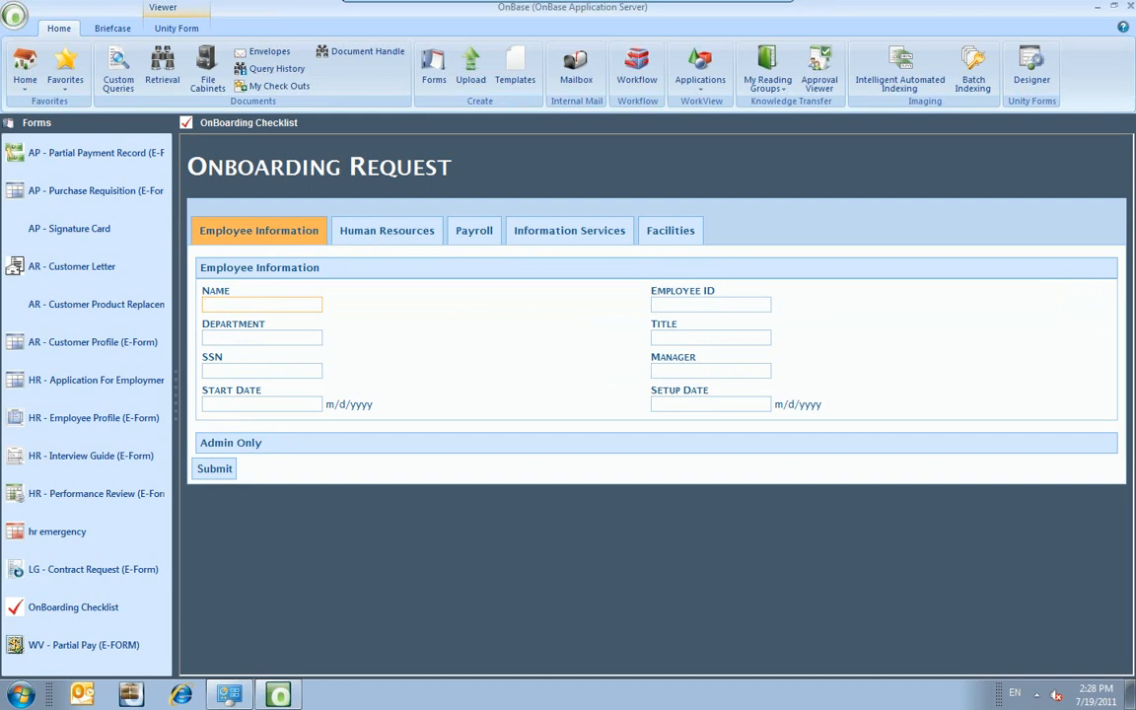
{"action": "left_click", "coordinate": [380, 313]}
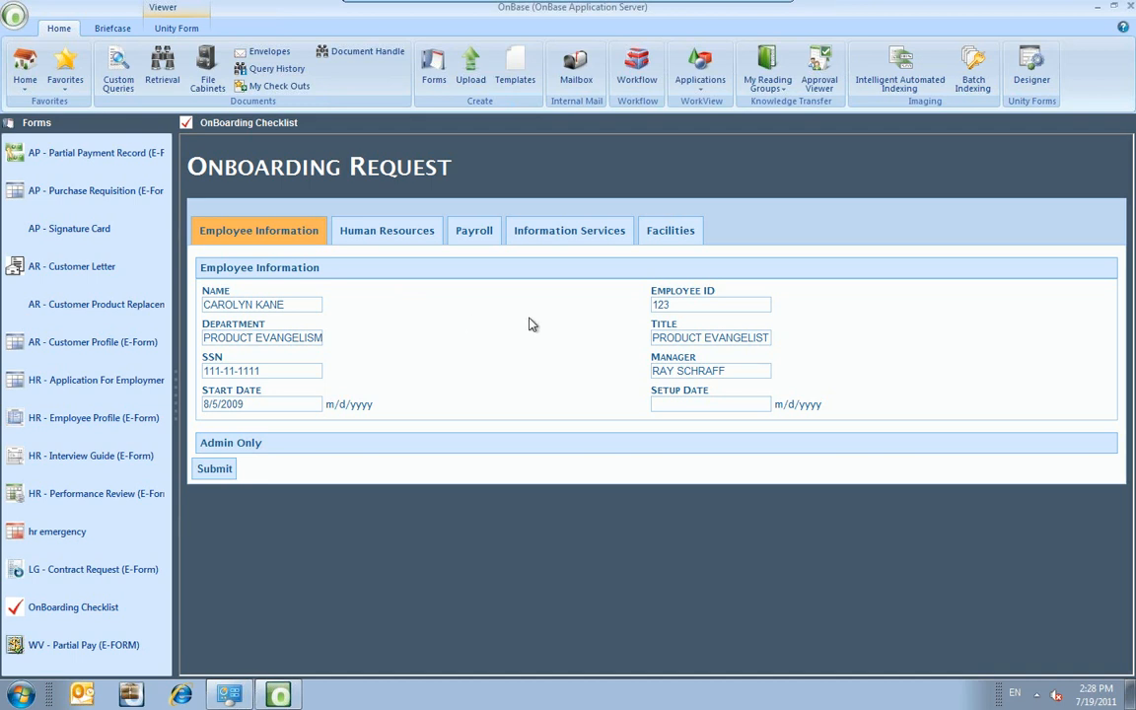
{"action": "left_click", "coordinate": [710, 404]}
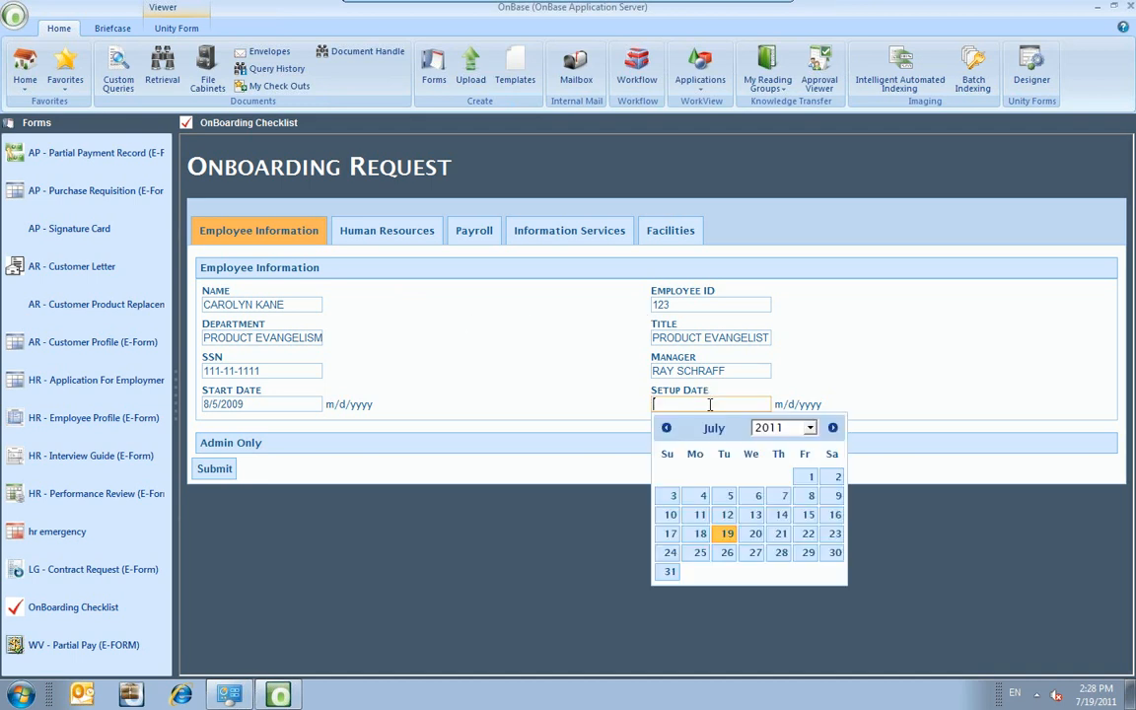
{"action": "left_click", "coordinate": [726, 533]}
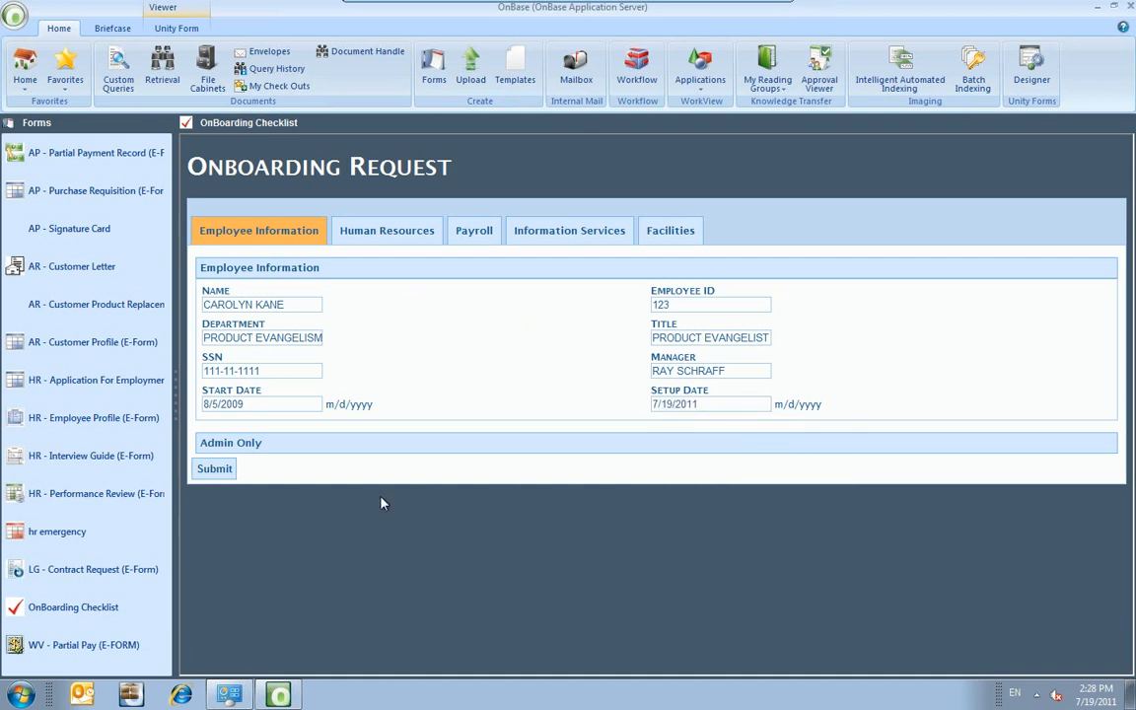
Expand and collapse the Admin Only section twice, then switch to Human Resources.
{"action": "left_click", "coordinate": [345, 456]}
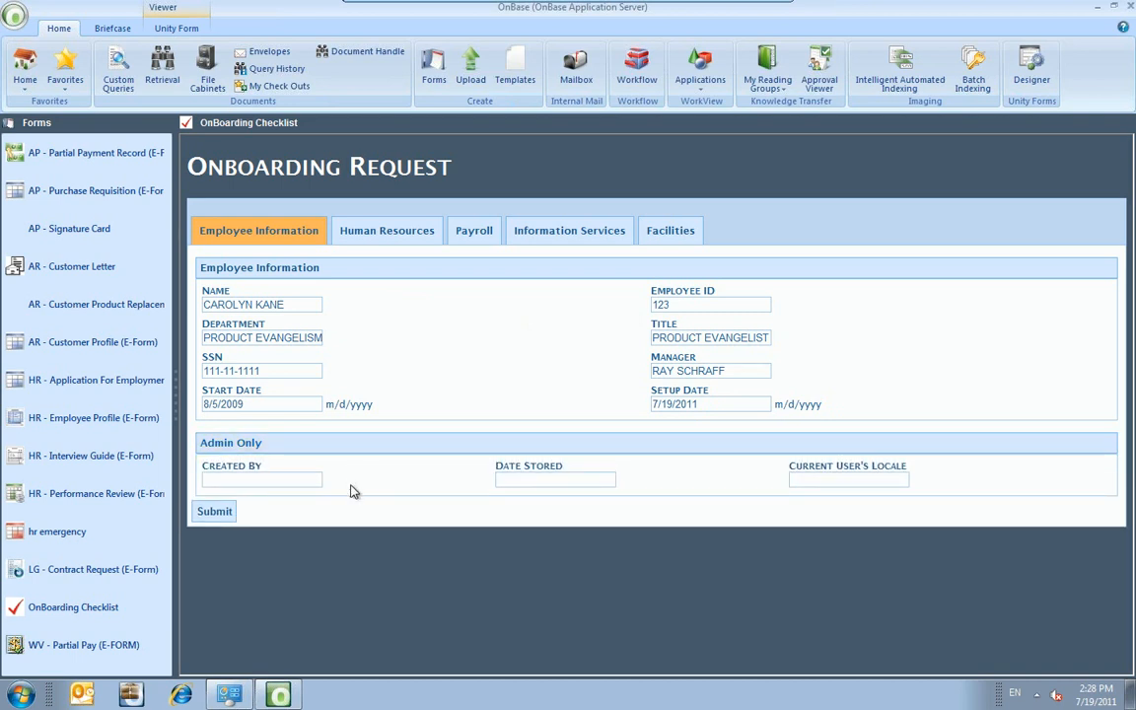
{"action": "left_click", "coordinate": [423, 451]}
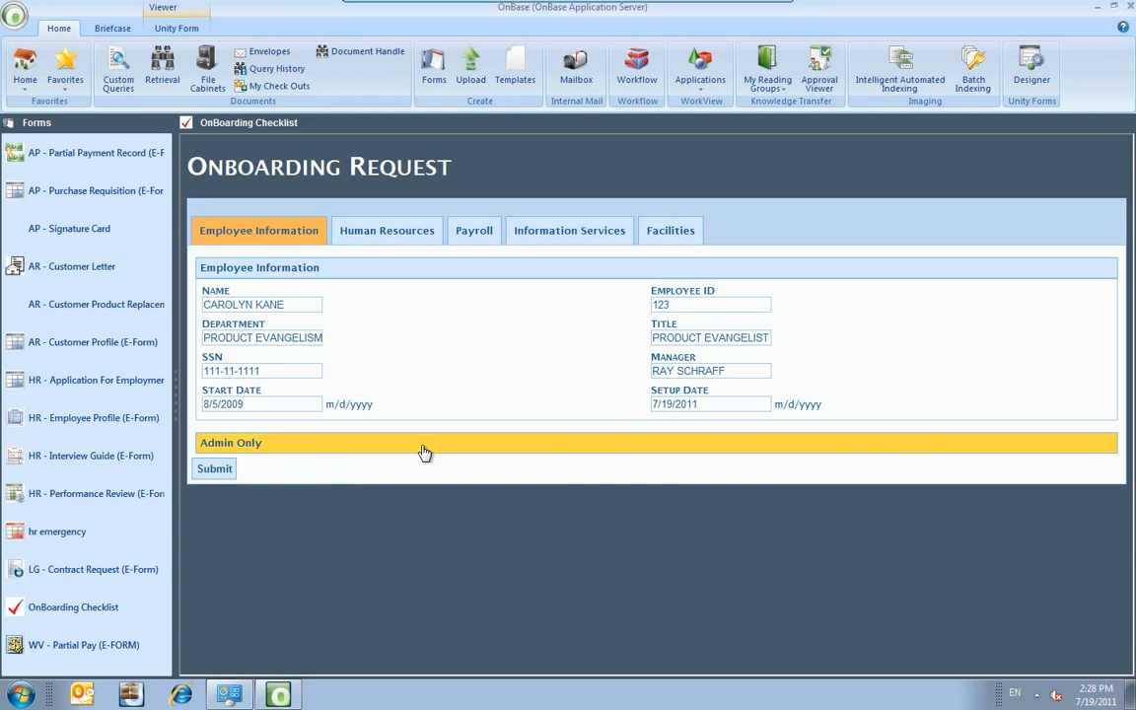
{"action": "left_click", "coordinate": [423, 450]}
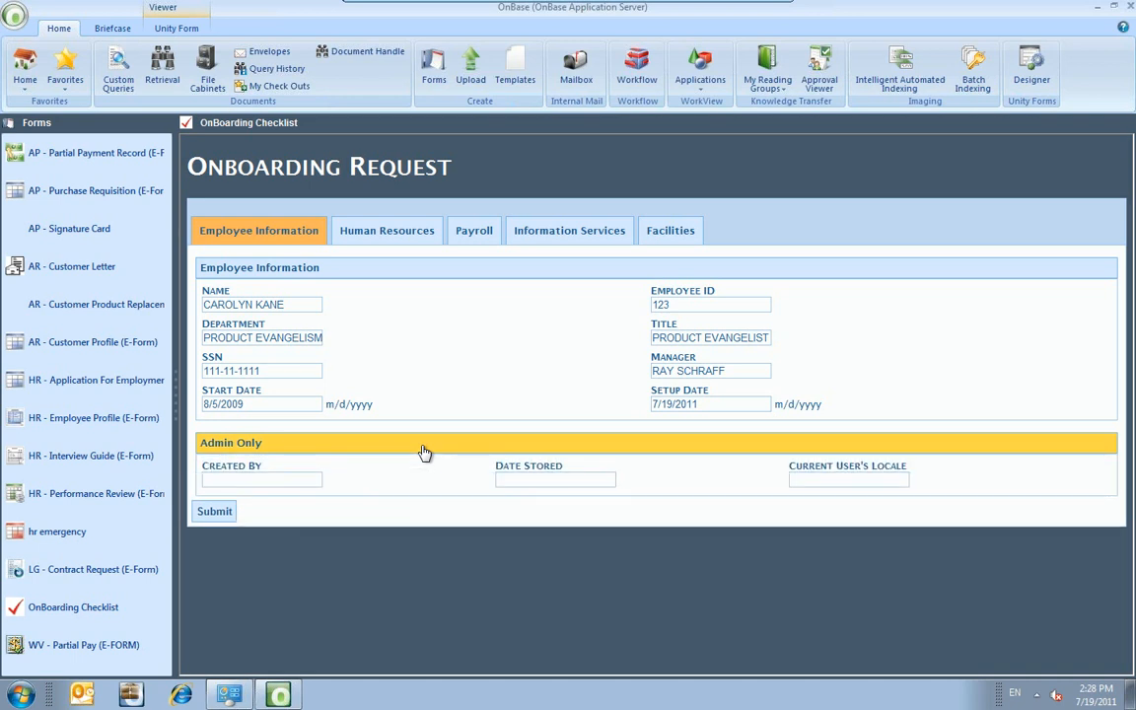
{"action": "left_click", "coordinate": [423, 451]}
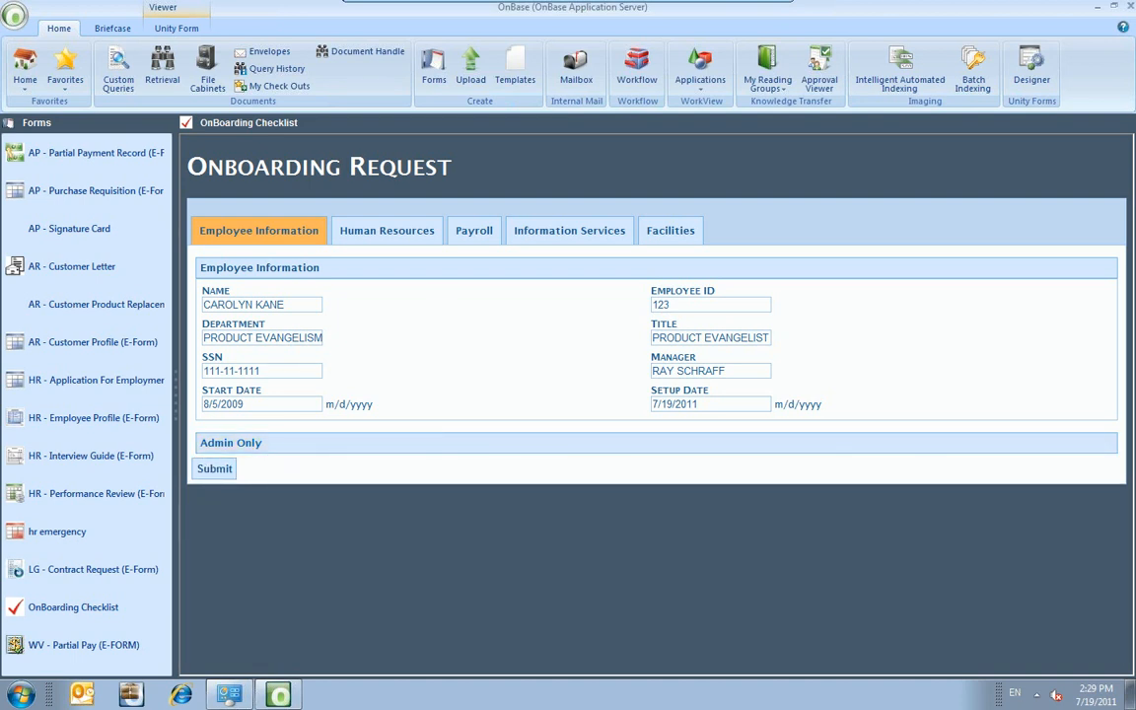
{"action": "left_click", "coordinate": [427, 231]}
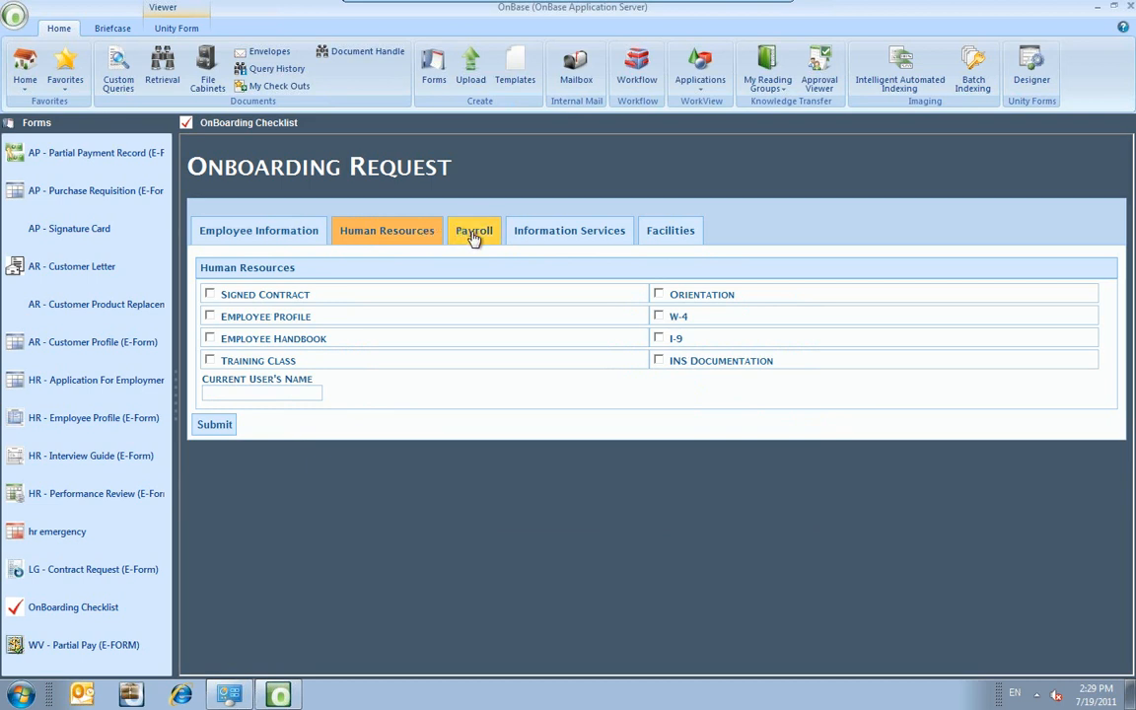
Review the Payroll checklist, then switch to the Information Services checklist.
{"action": "left_click", "coordinate": [474, 238]}
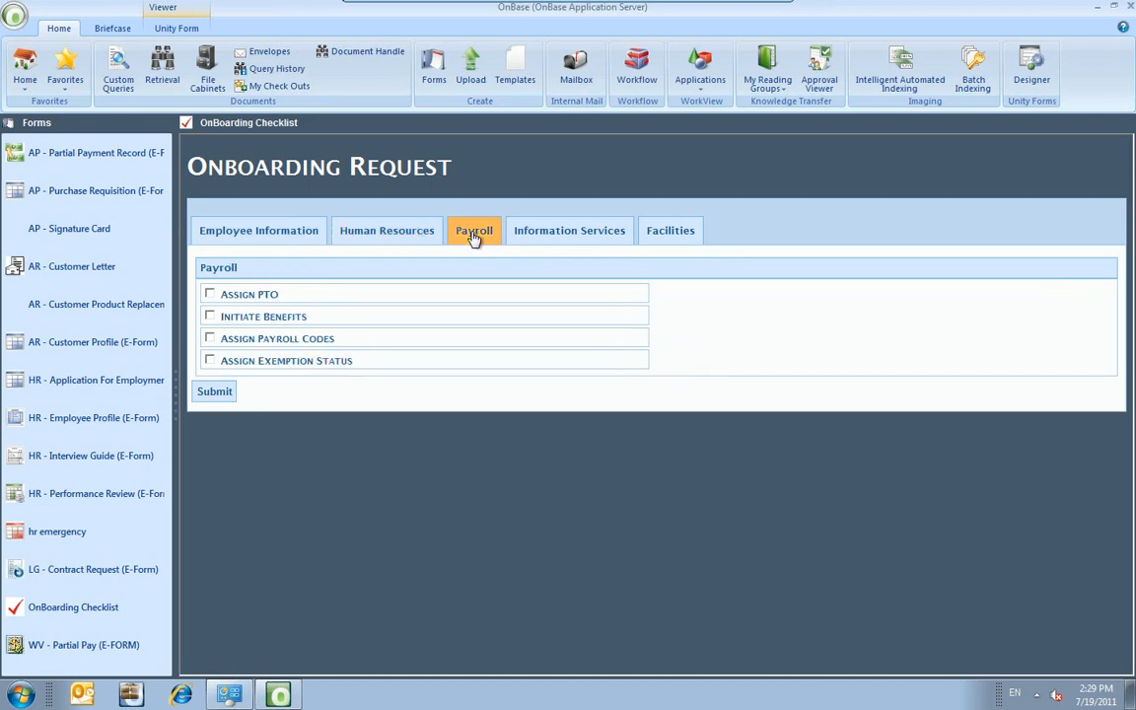
{"action": "left_click", "coordinate": [538, 242]}
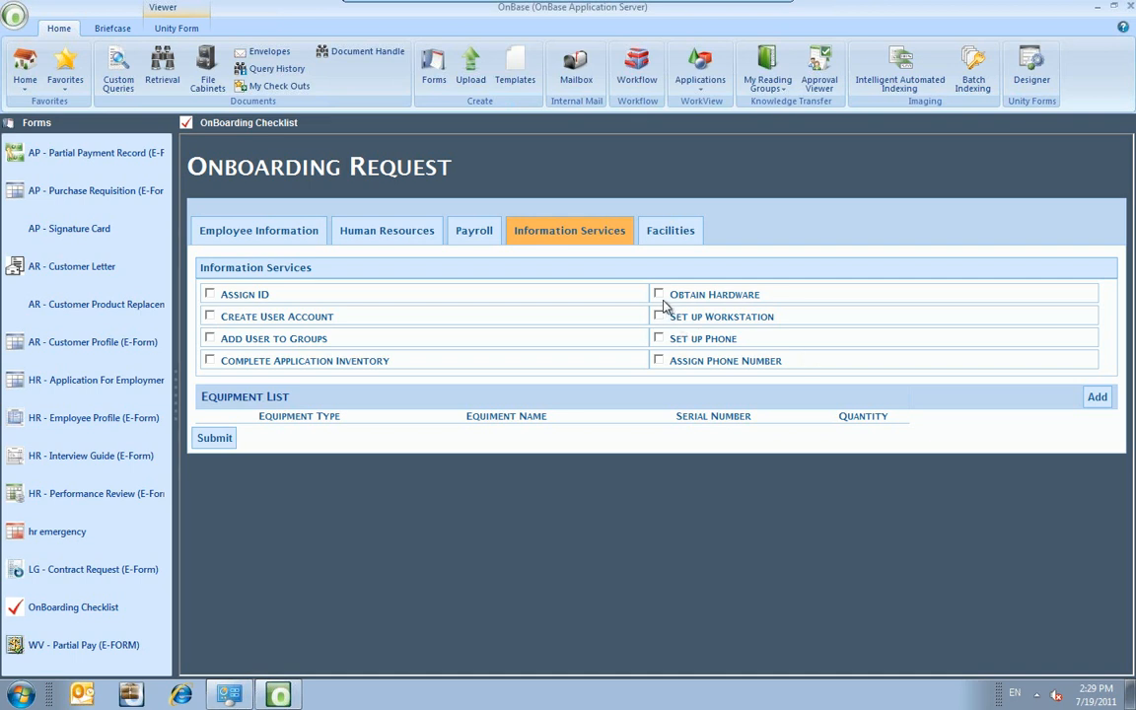
Check Assign ID, Create User Account and Obtain Hardware.
{"action": "left_click", "coordinate": [209, 294]}
{"action": "left_click", "coordinate": [209, 316]}
{"action": "left_click", "coordinate": [658, 295]}
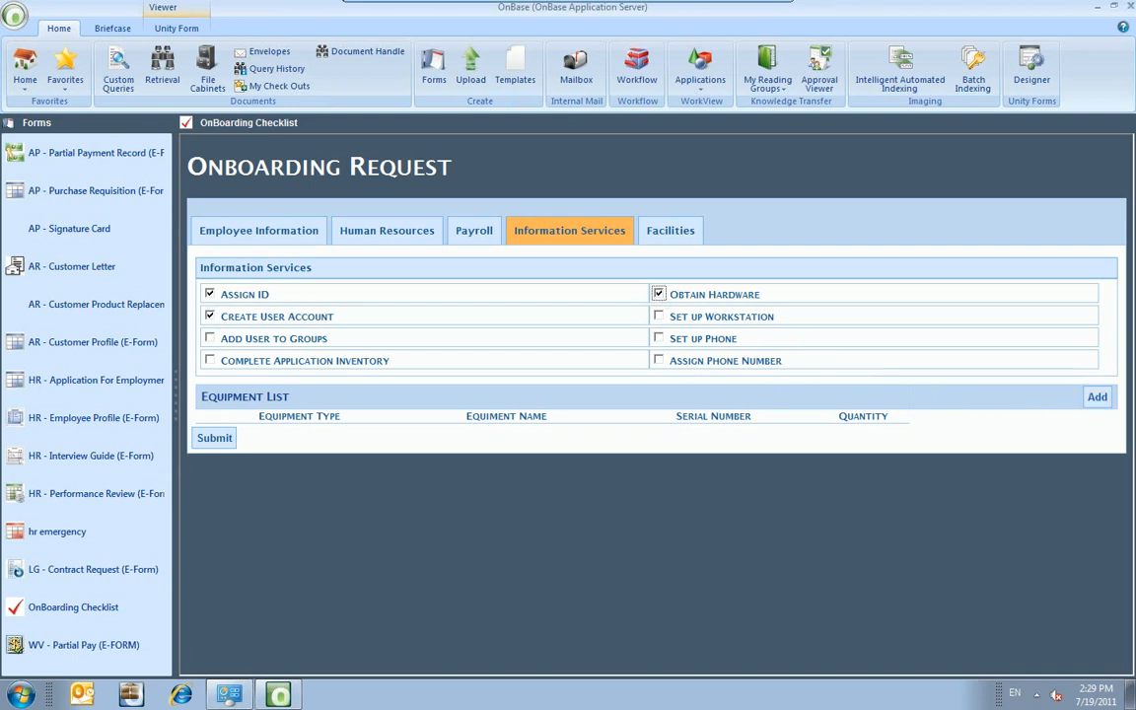
Add a Computer Hardware row: External Hard Drive, serial I9873, quantity 4.
{"action": "left_click", "coordinate": [1094, 399]}
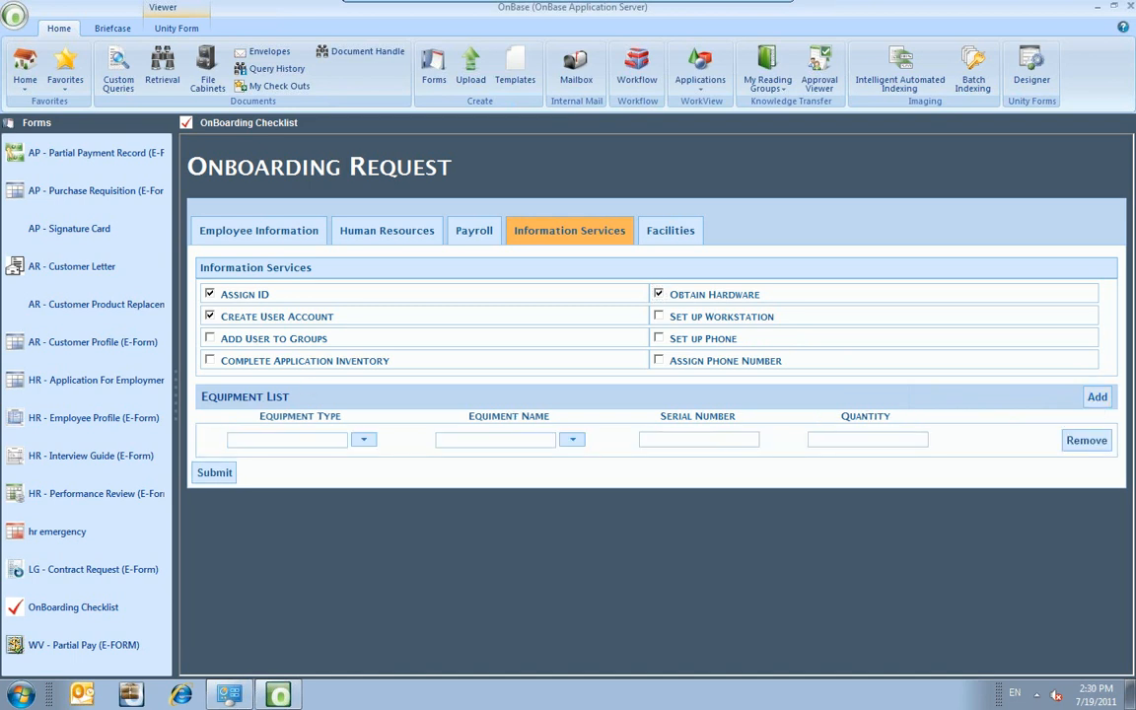
{"action": "left_click", "coordinate": [363, 440]}
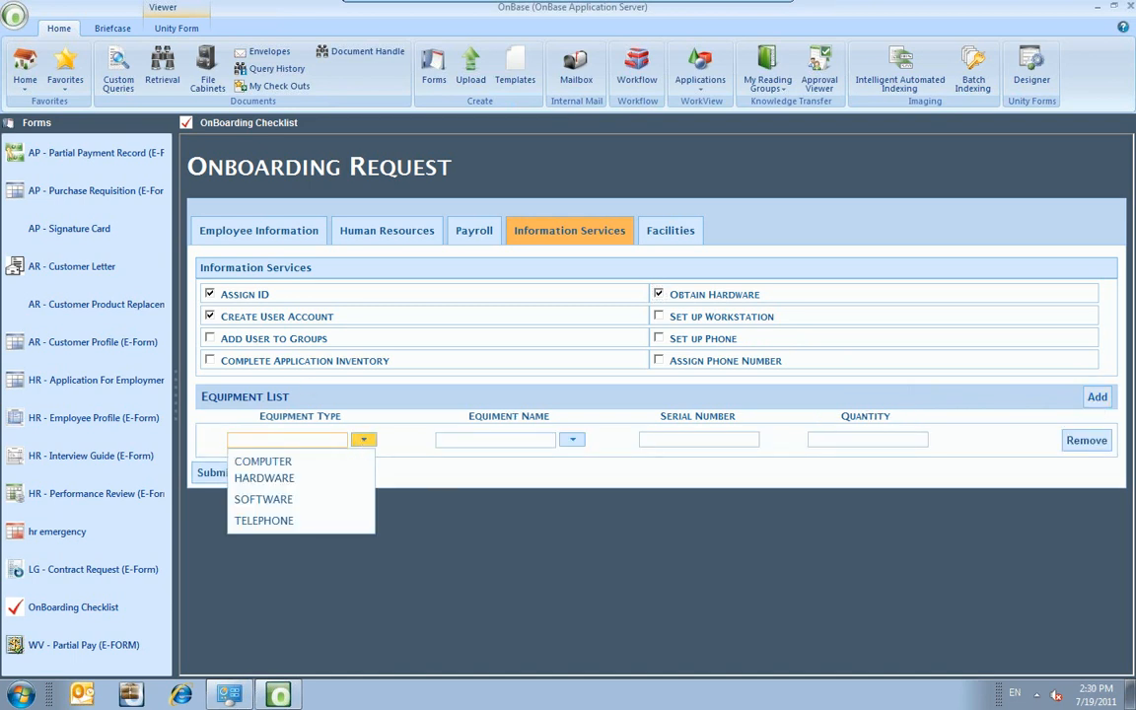
{"action": "left_click", "coordinate": [296, 470]}
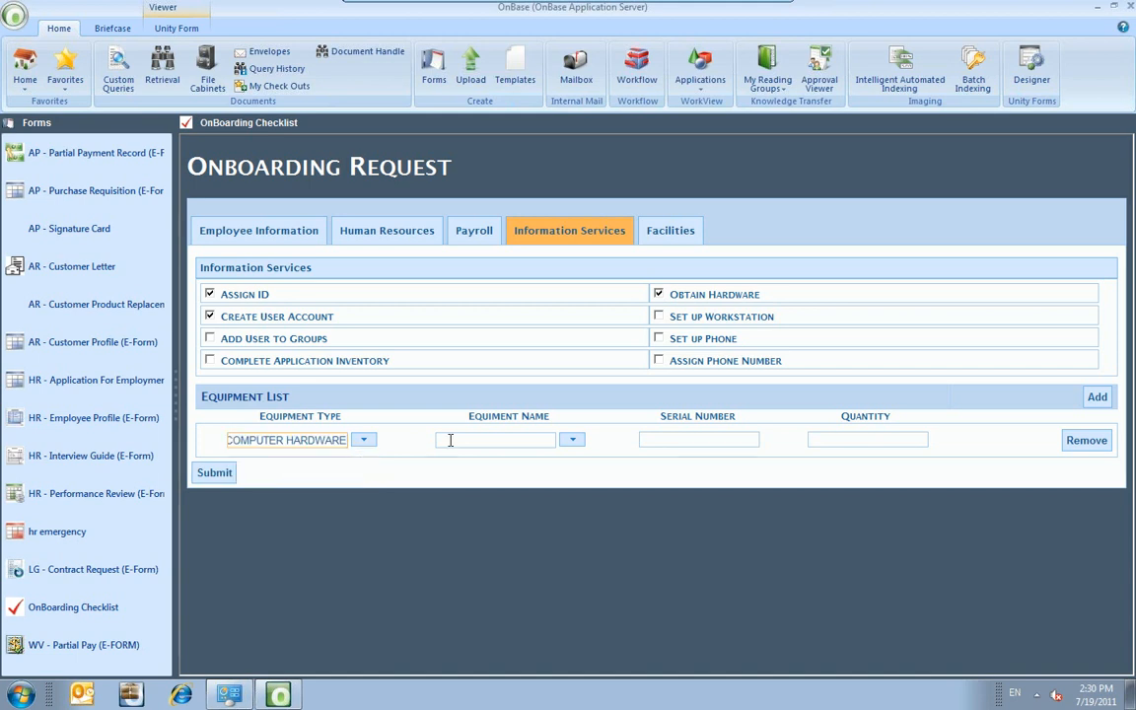
{"action": "left_click", "coordinate": [573, 441]}
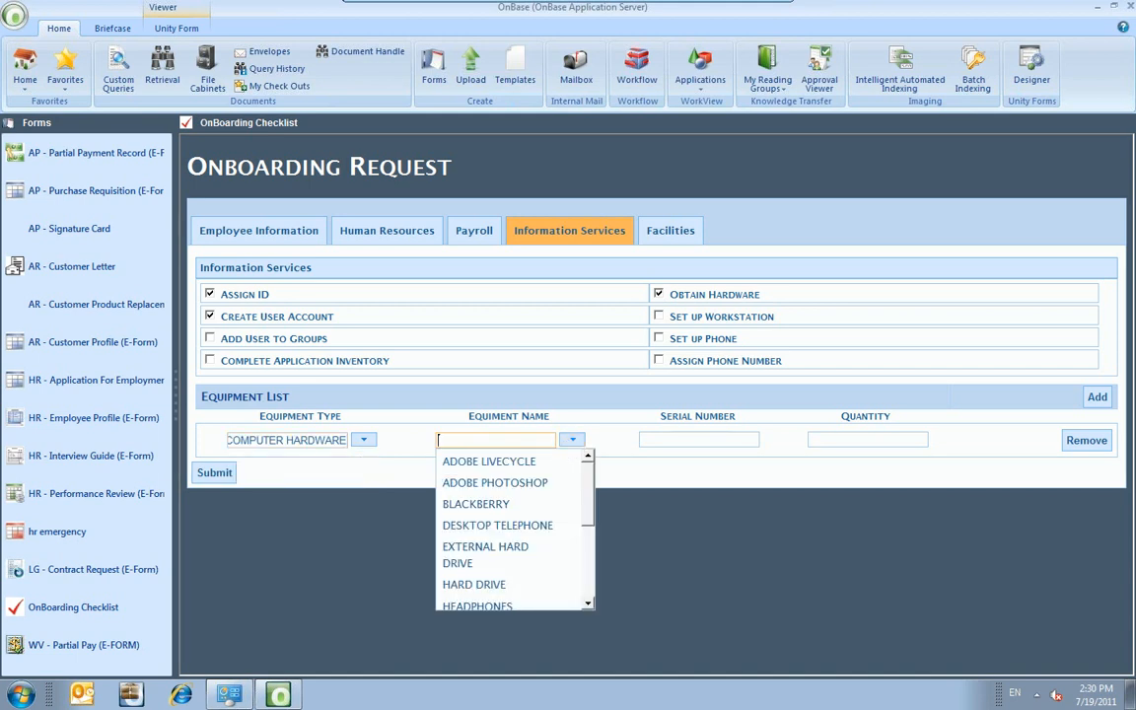
{"action": "left_click", "coordinate": [506, 551]}
{"action": "left_click", "coordinate": [679, 439]}
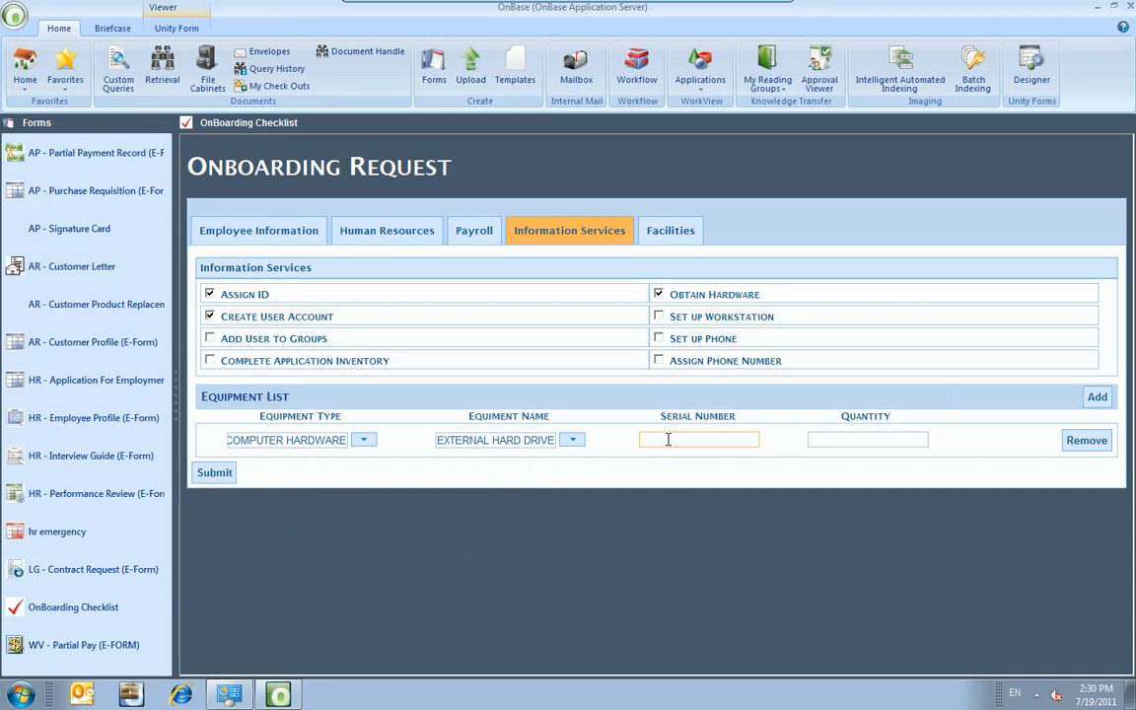
{"action": "type", "text": "I9873"}
{"action": "left_click", "coordinate": [845, 437]}
{"action": "type", "text": "4"}
Add a Software row for Adobe Photoshop, quantity 1, and remove the extra empty rows.
{"action": "left_click", "coordinate": [1096, 400]}
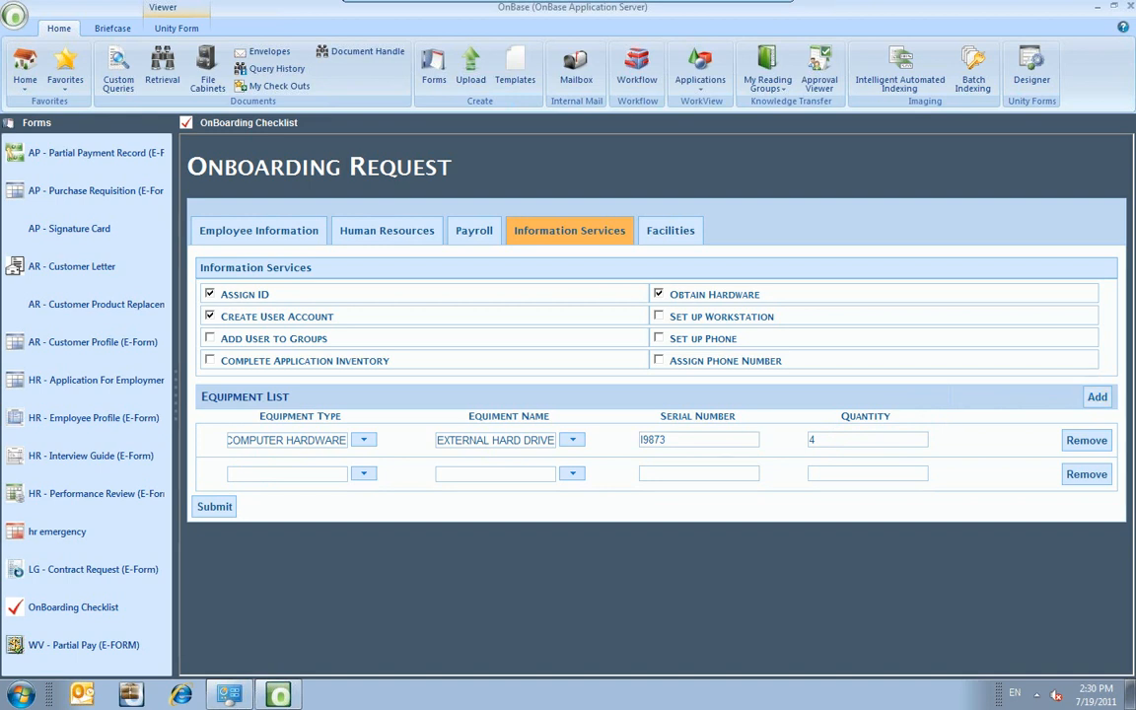
{"action": "left_click", "coordinate": [363, 475]}
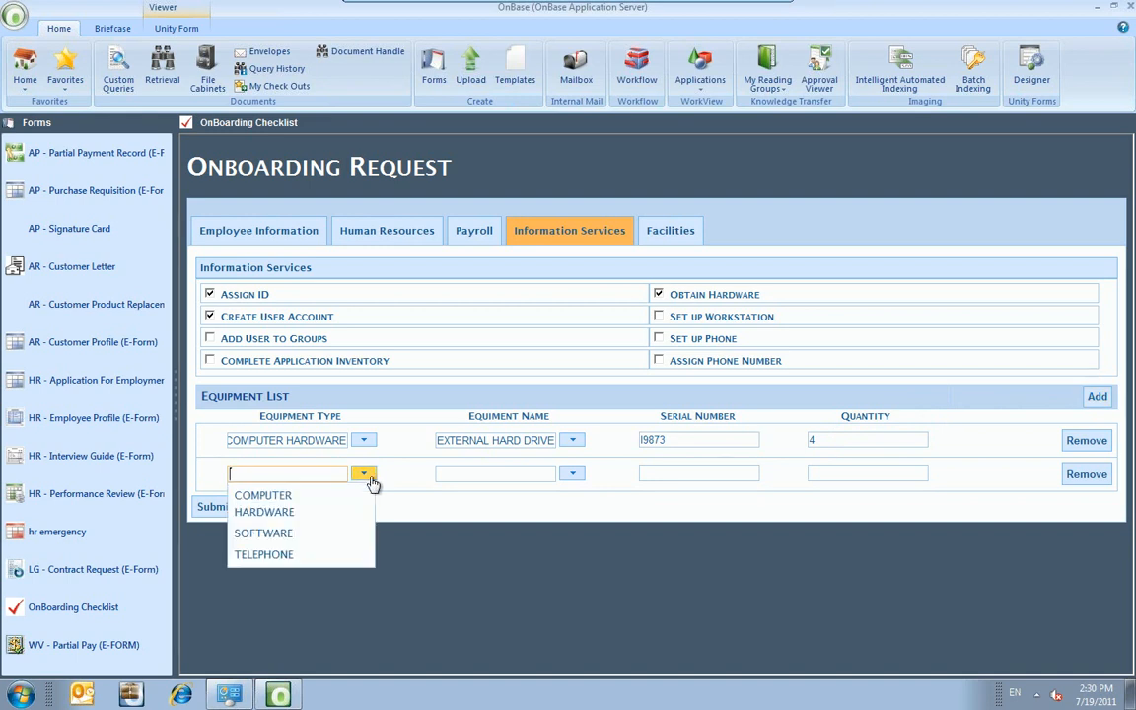
{"action": "left_click", "coordinate": [264, 532]}
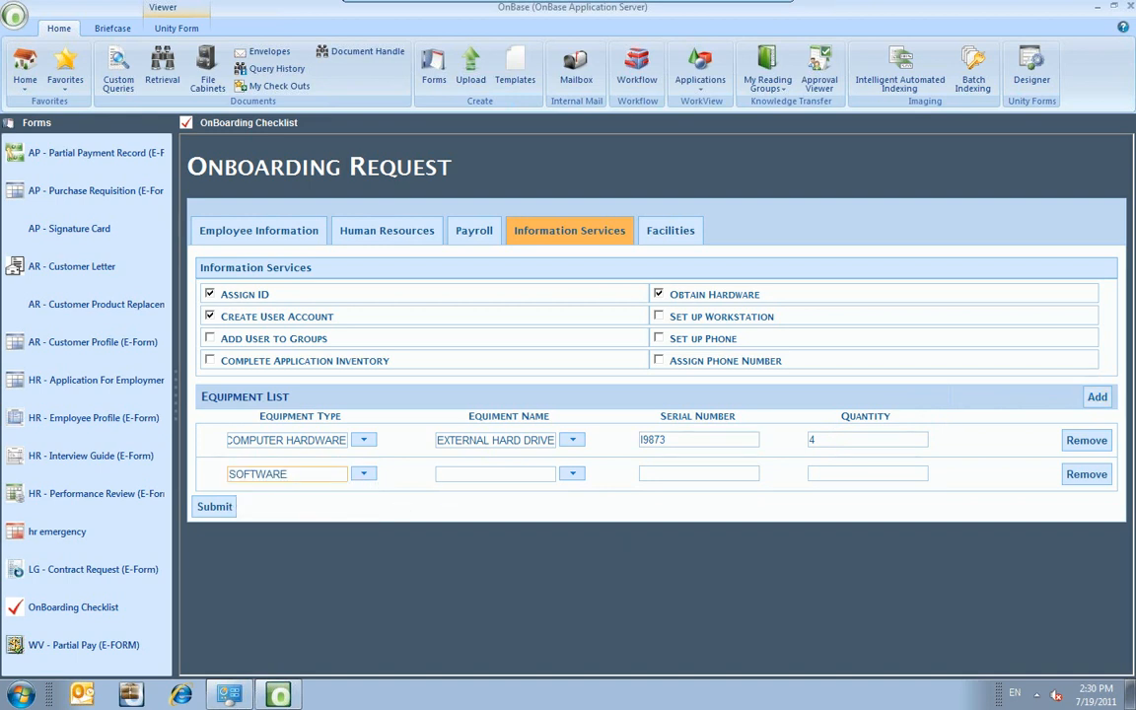
{"action": "left_click", "coordinate": [572, 475]}
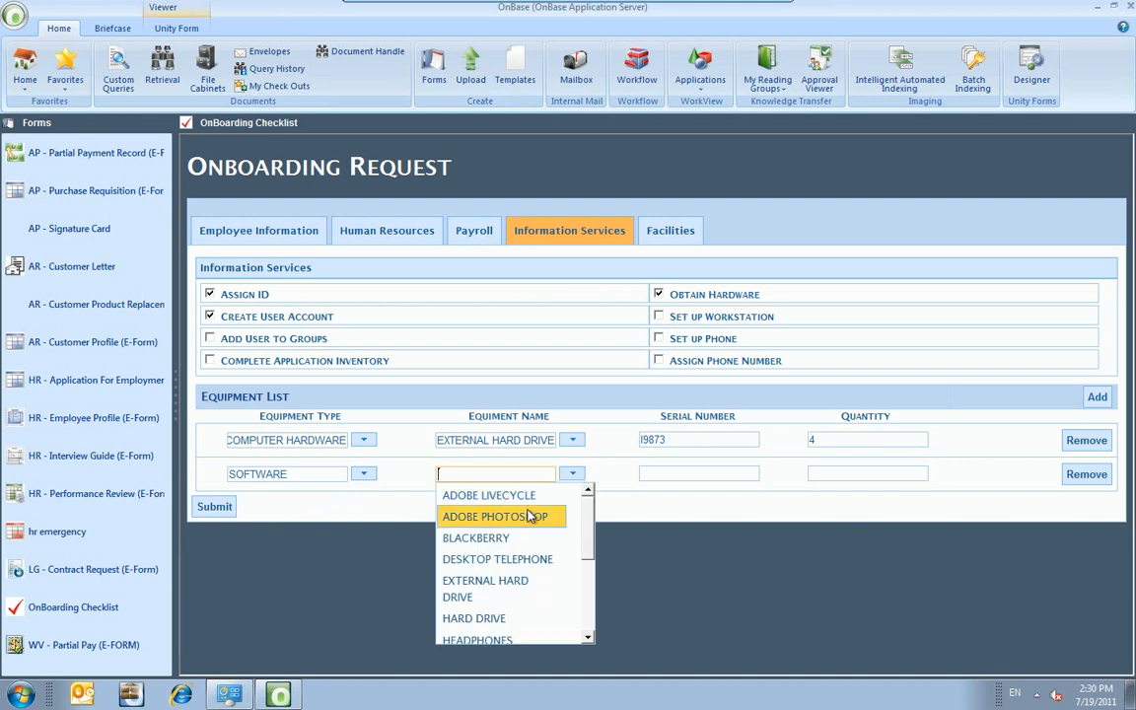
{"action": "left_click", "coordinate": [463, 519]}
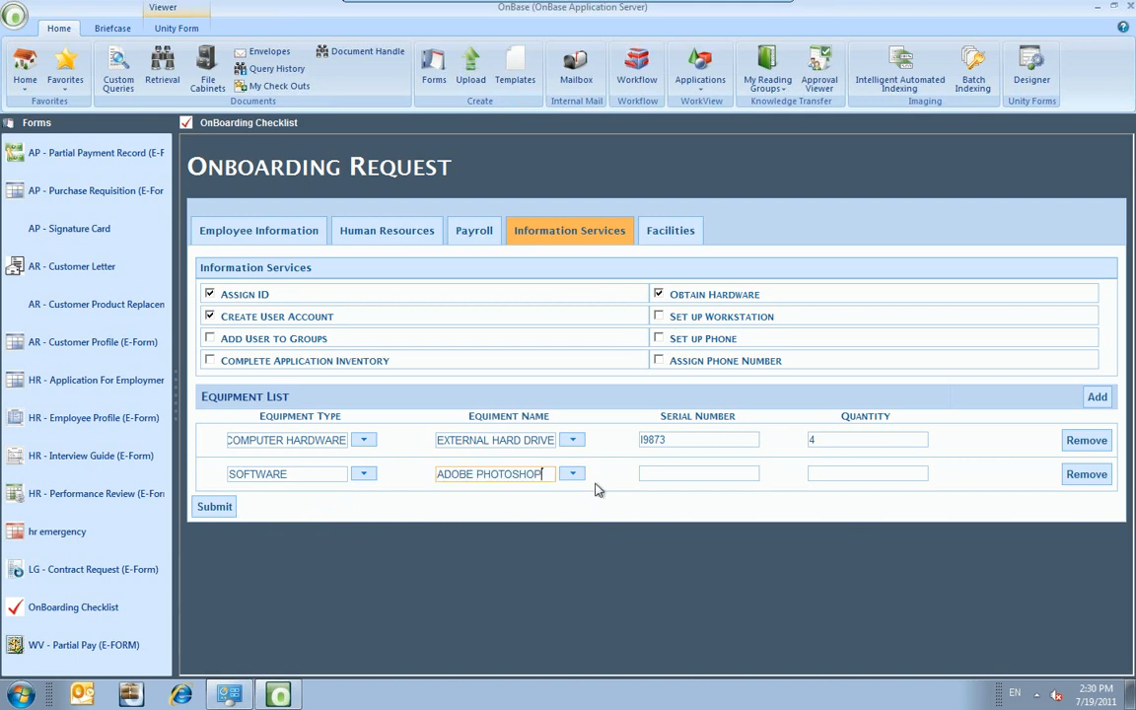
{"action": "left_click", "coordinate": [823, 476]}
{"action": "type", "text": "1"}
{"action": "left_click", "coordinate": [1097, 396]}
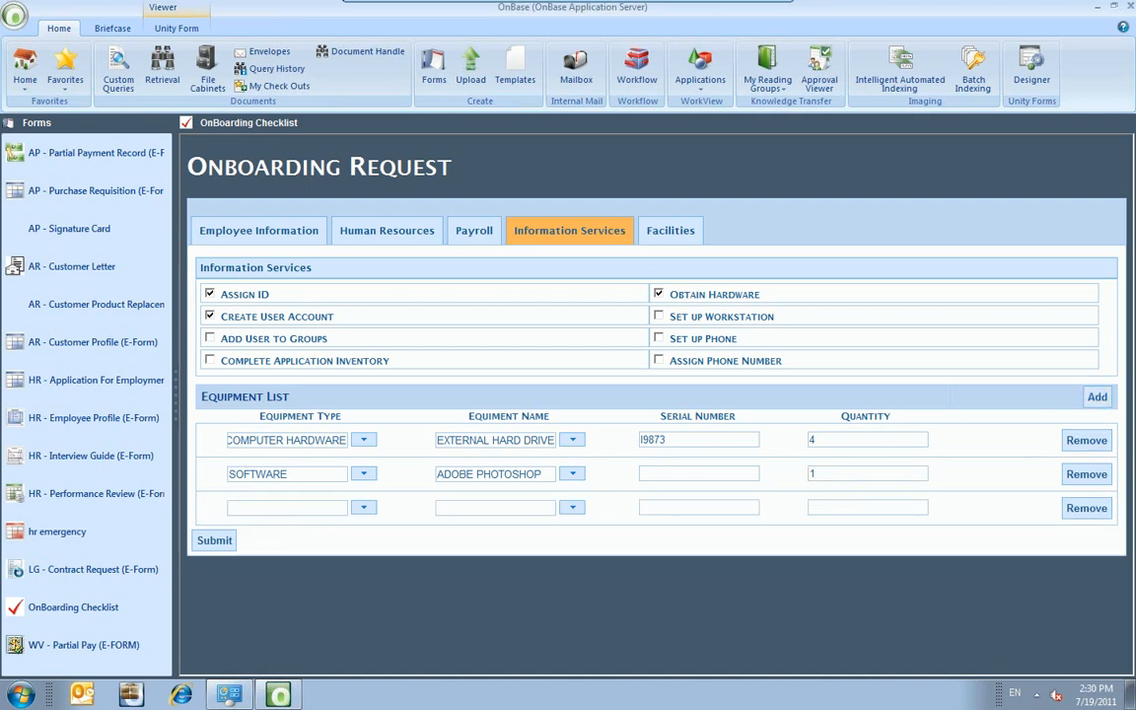
{"action": "left_click", "coordinate": [1096, 396]}
{"action": "left_click", "coordinate": [1086, 544]}
{"action": "left_click", "coordinate": [1086, 509]}
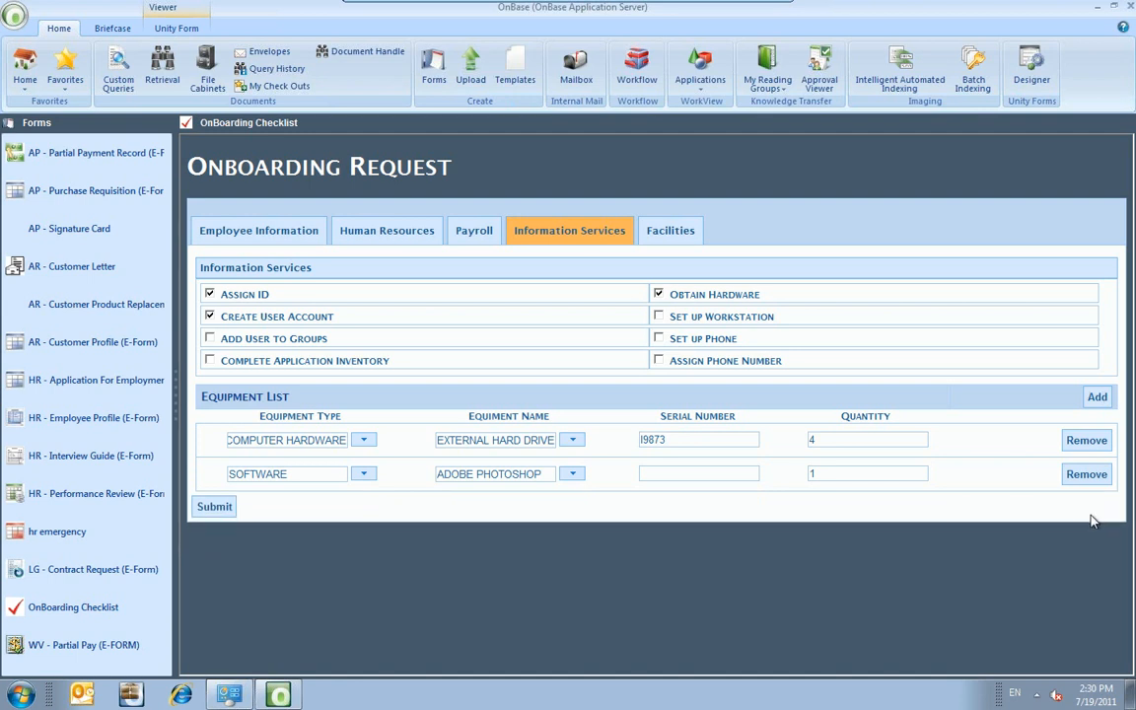
On the Facilities tab, enter 'Handicap Accessible' as the Accommodations Detail.
{"action": "left_click", "coordinate": [676, 237]}
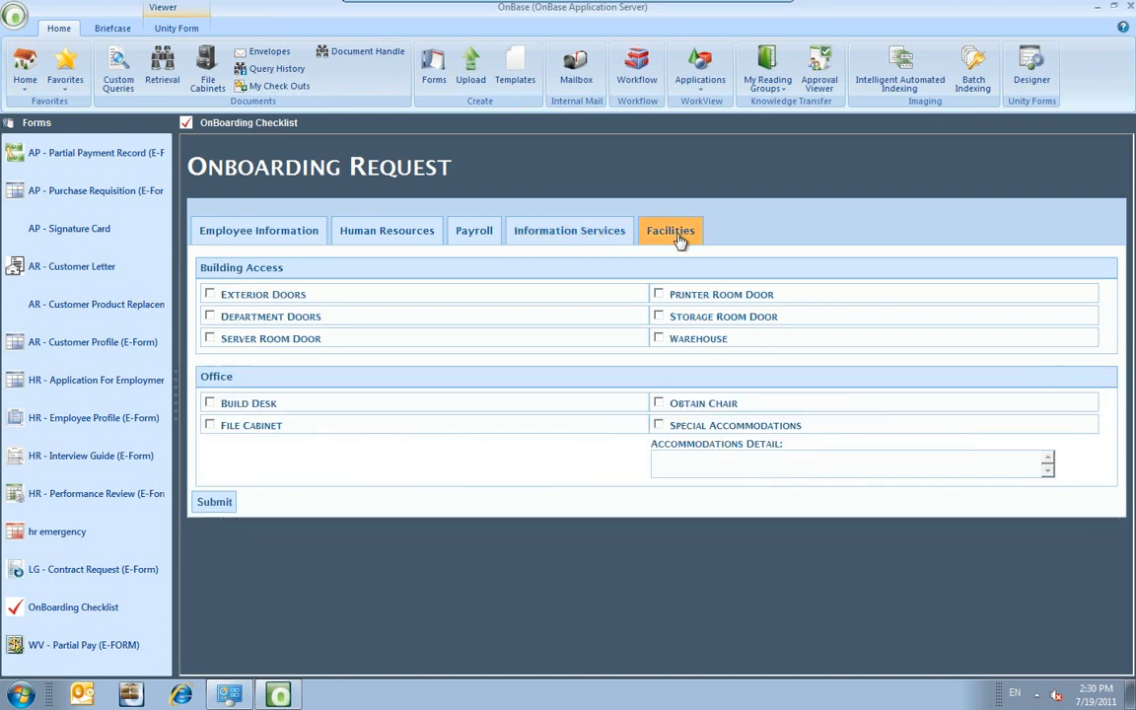
{"action": "left_click", "coordinate": [689, 464]}
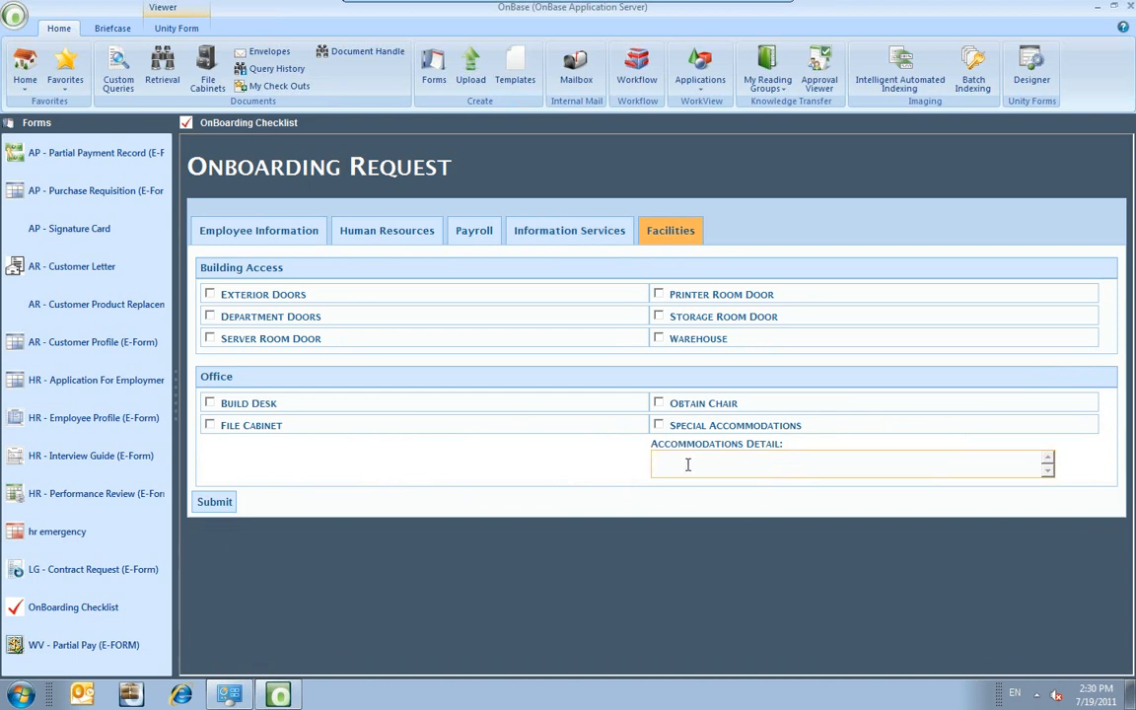
{"action": "type", "text": "Handicap Accessible"}
Submit the onboarding form from Employee Information and decline creating another form.
{"action": "left_click", "coordinate": [295, 235]}
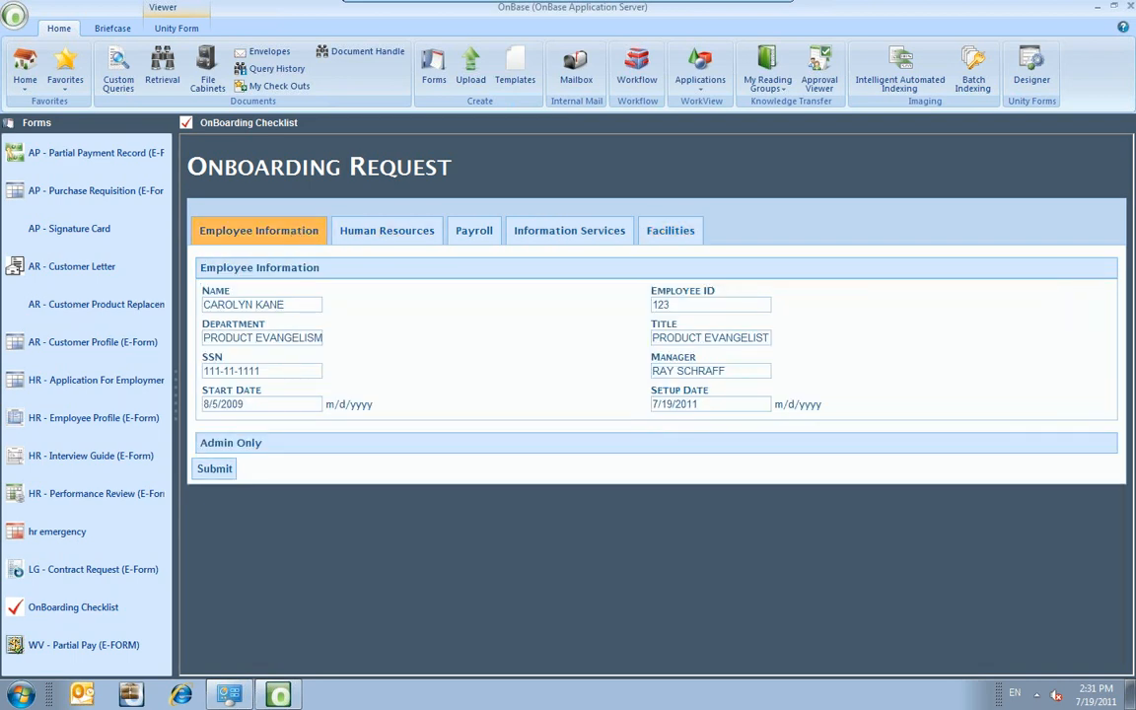
{"action": "left_click", "coordinate": [219, 470]}
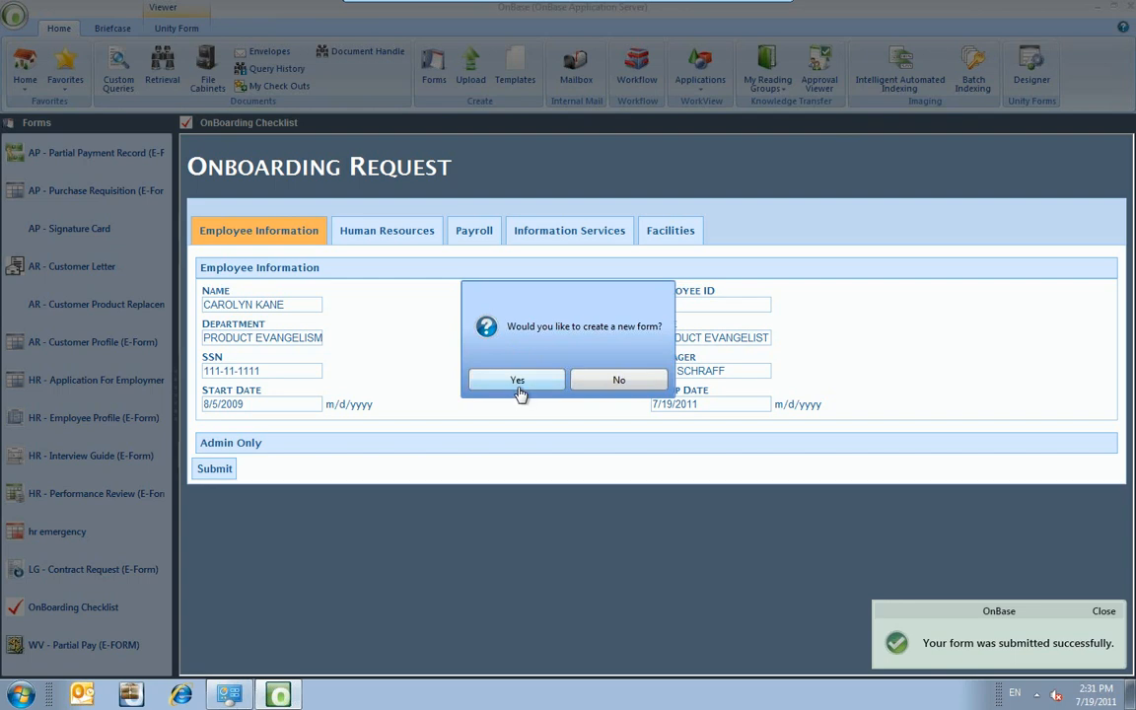
{"action": "left_click", "coordinate": [611, 386]}
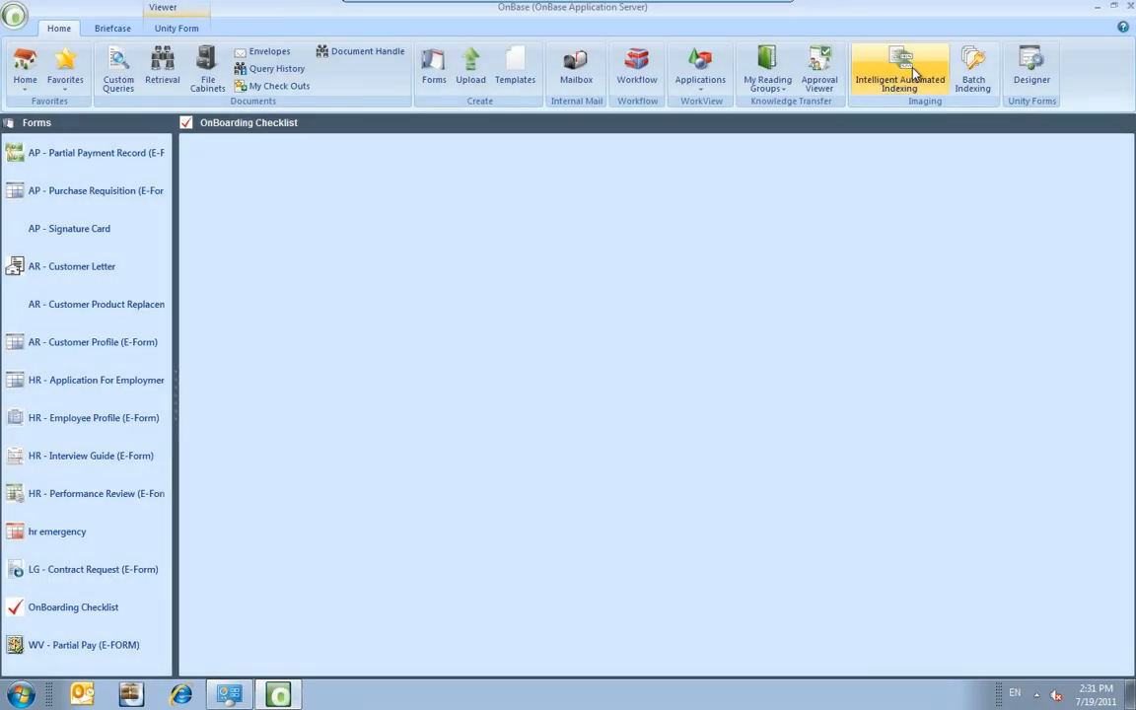
Return to the Home view and exit the OnBase client, confirming with Yes.
{"action": "left_click", "coordinate": [1041, 69]}
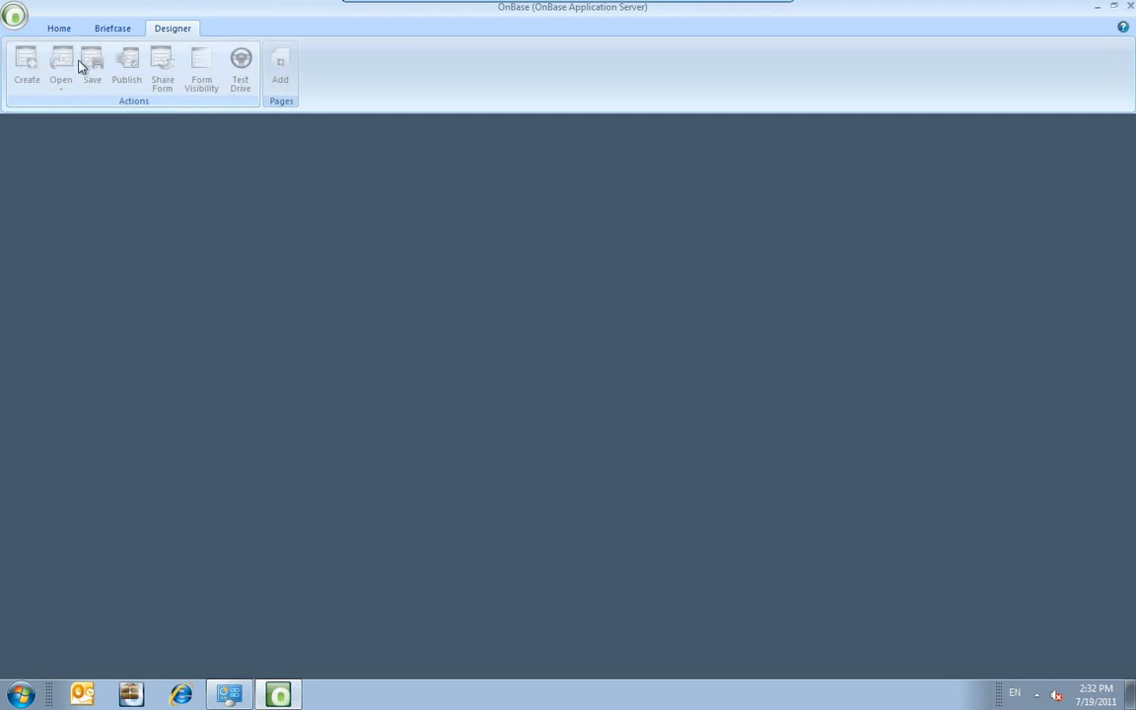
{"action": "left_click", "coordinate": [60, 29]}
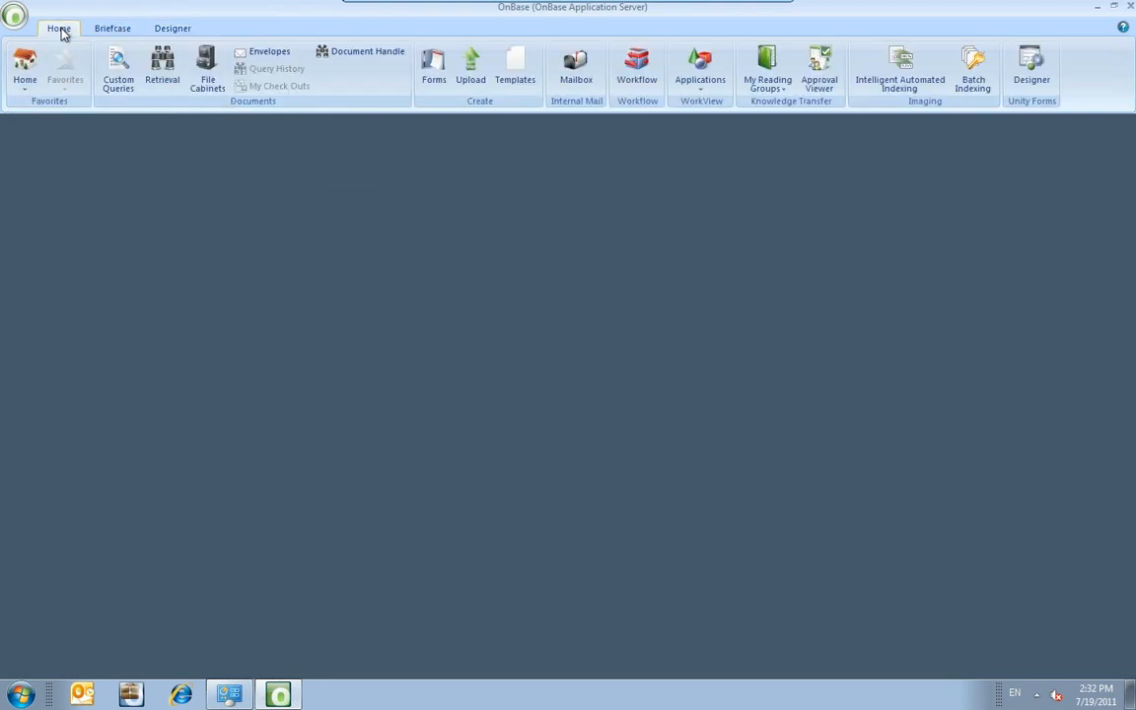
{"action": "left_click", "coordinate": [1130, 7]}
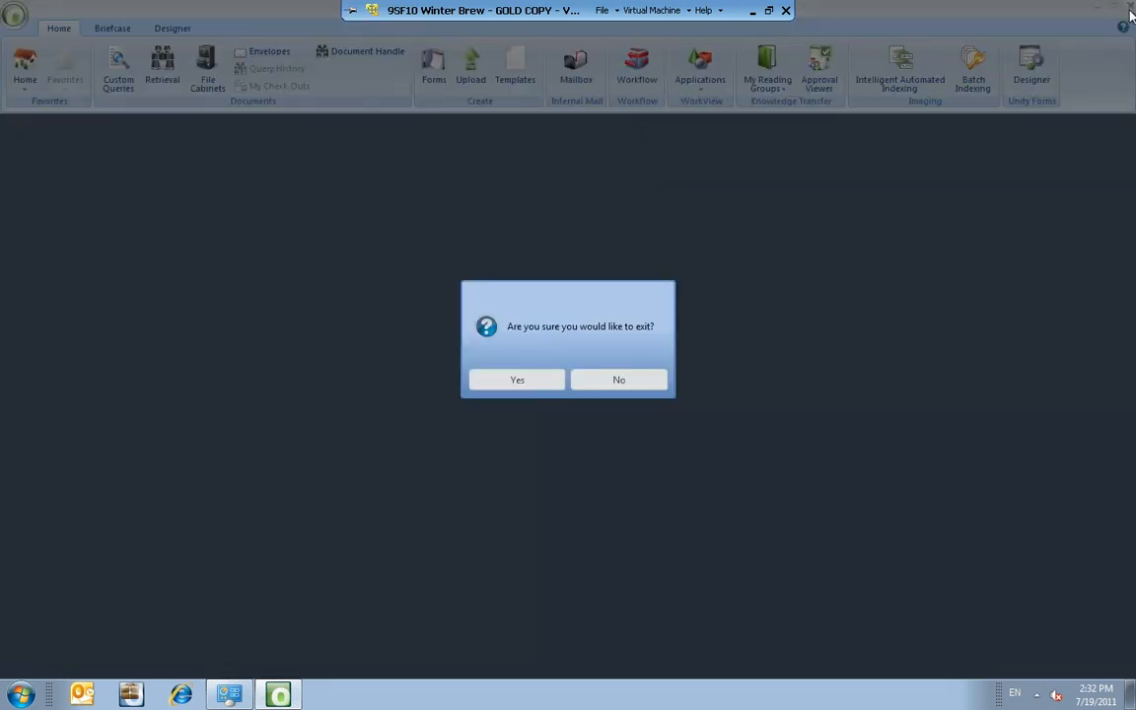
{"action": "left_click", "coordinate": [522, 385]}
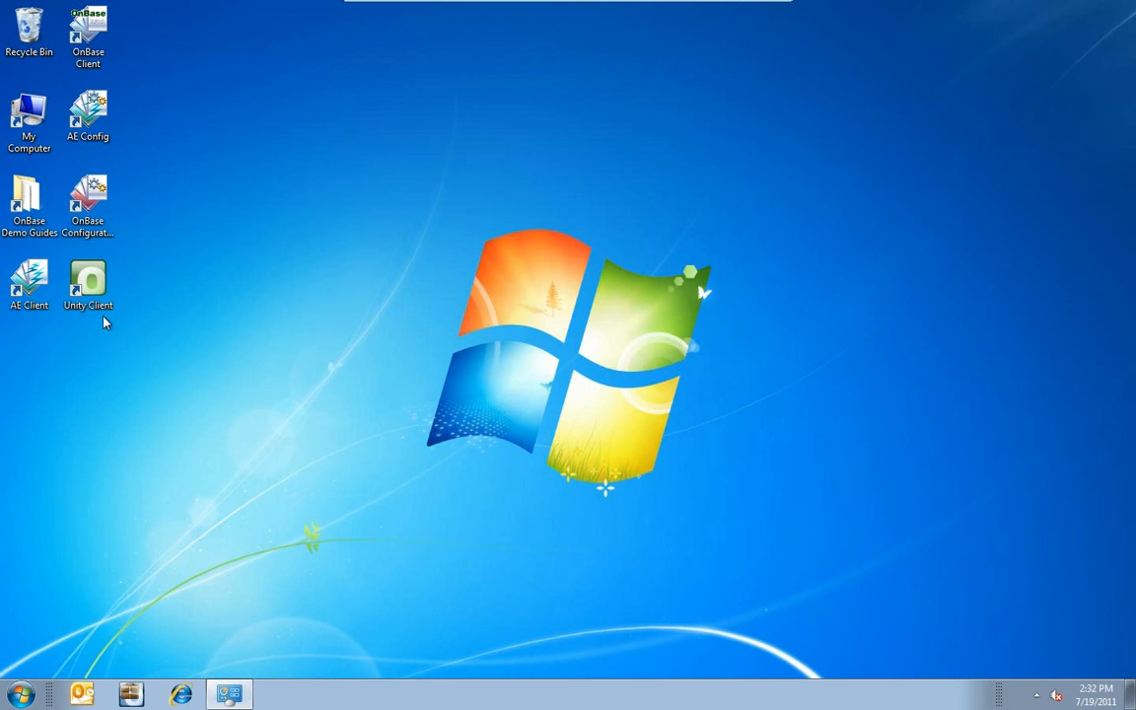
Relaunch Unity Client and log in with the manager username and account password.
{"action": "double_click", "coordinate": [88, 283]}
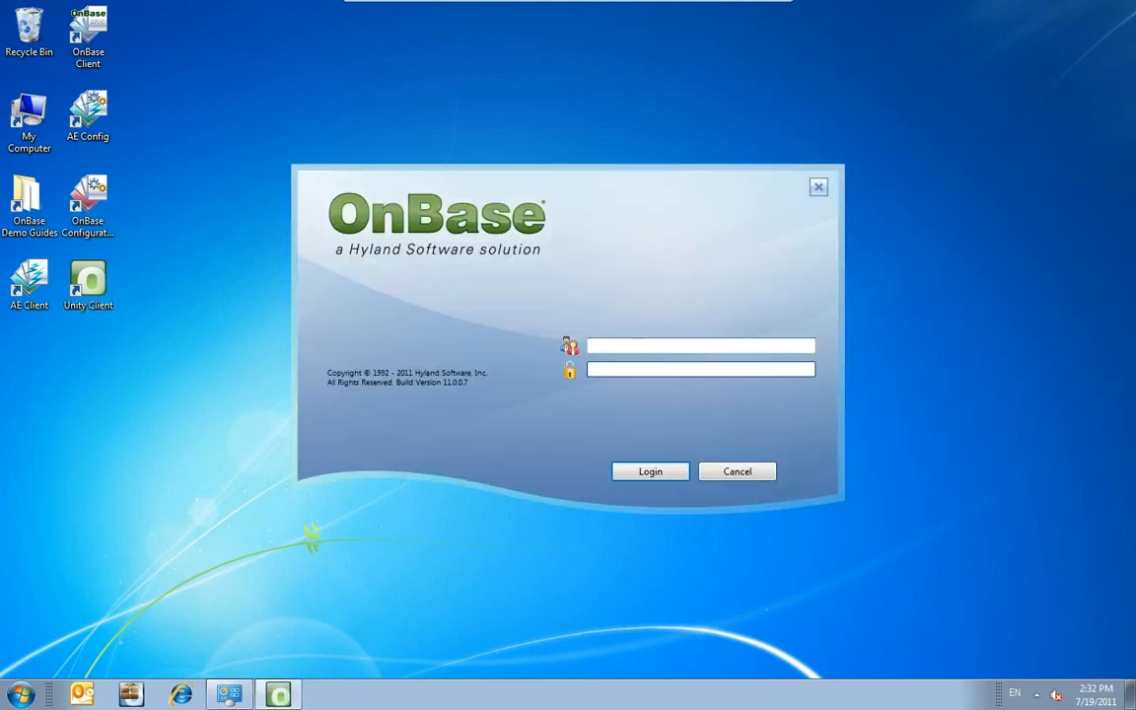
{"action": "type", "text": "MANAGER"}
{"action": "key", "text": "Tab"}
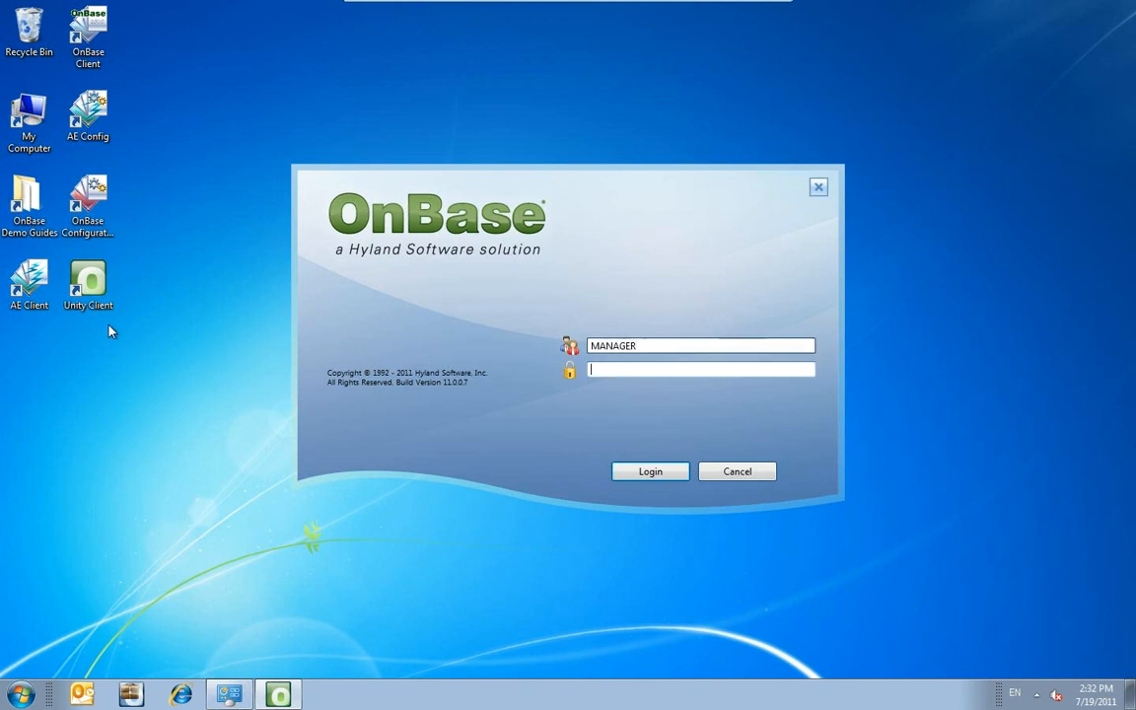
{"action": "type", "text": "********"}
{"action": "left_click", "coordinate": [650, 471]}
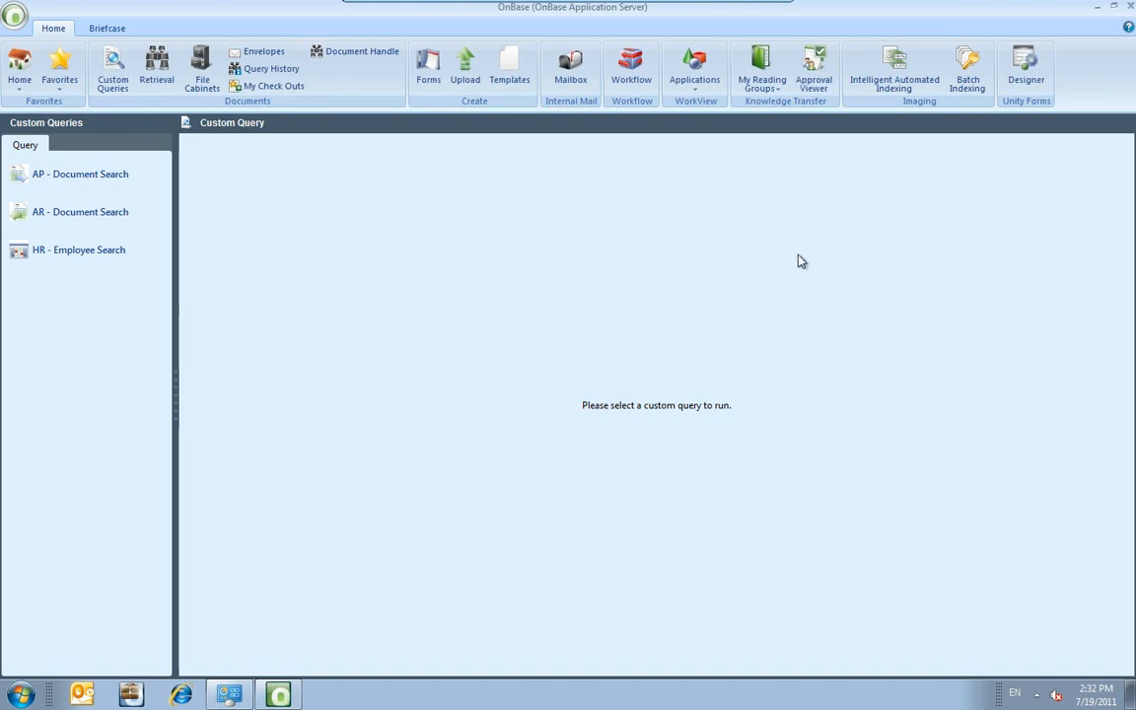
Open the Unity Forms Designer and start creating a new form template.
{"action": "left_click", "coordinate": [1031, 71]}
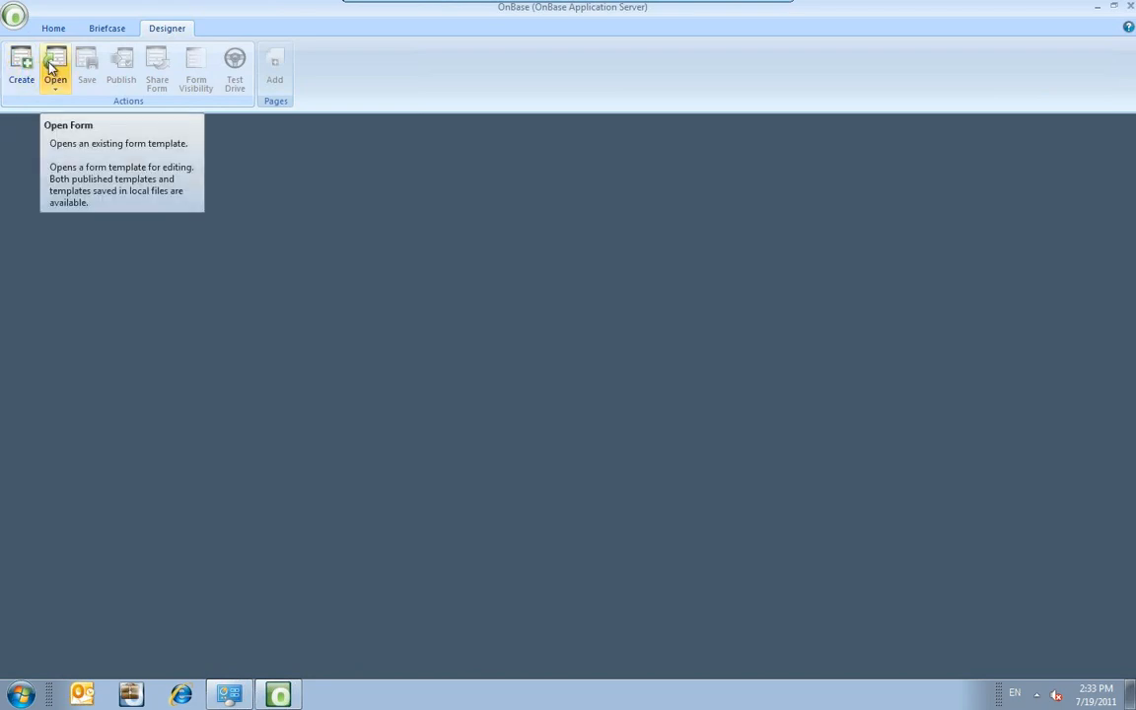
{"action": "left_click", "coordinate": [58, 92]}
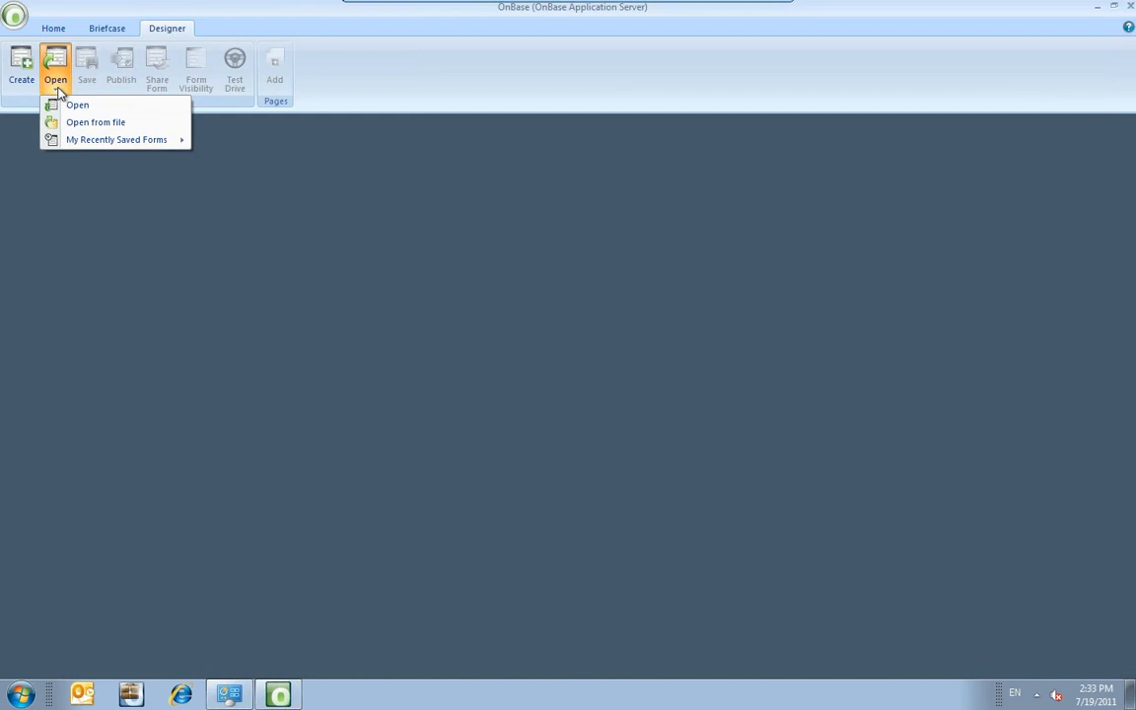
{"action": "left_click", "coordinate": [19, 69]}
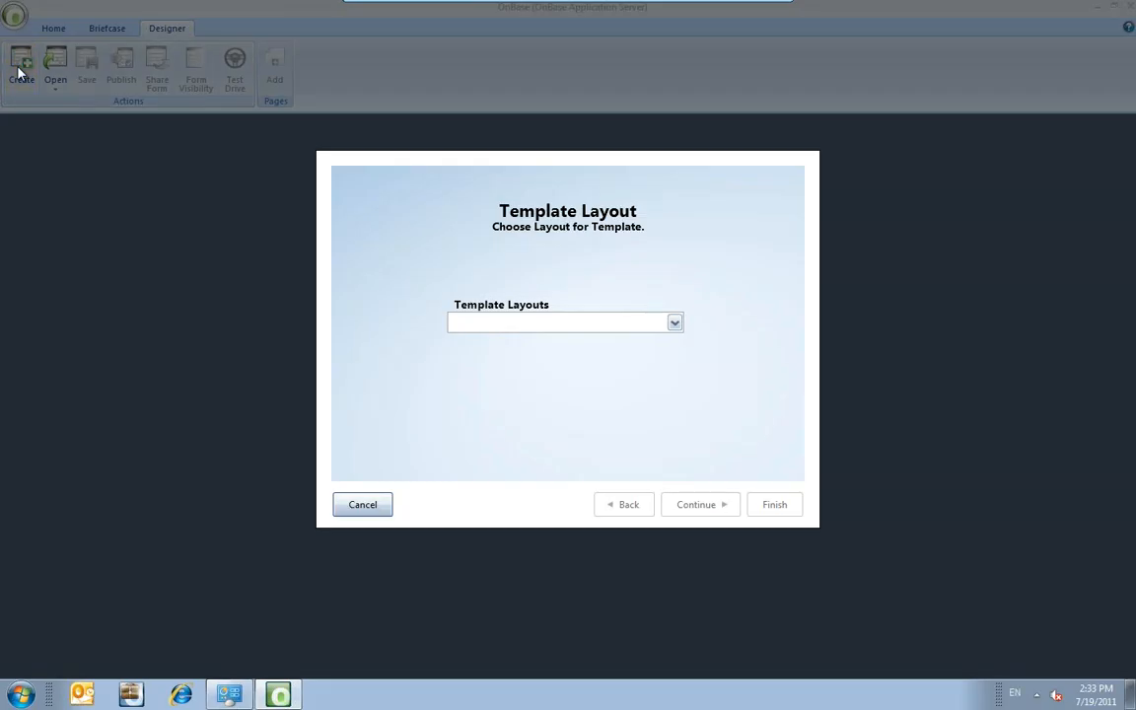
Select the Standard template layout and continue to Template Settings.
{"action": "left_click", "coordinate": [538, 326]}
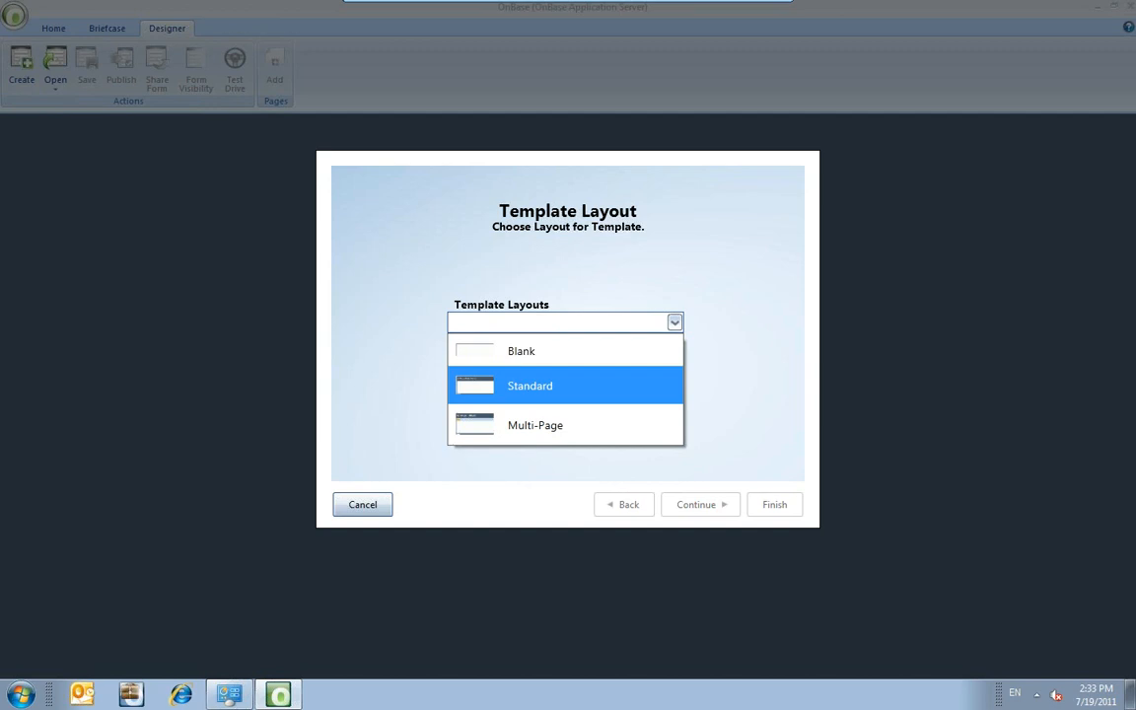
{"action": "left_click", "coordinate": [541, 387]}
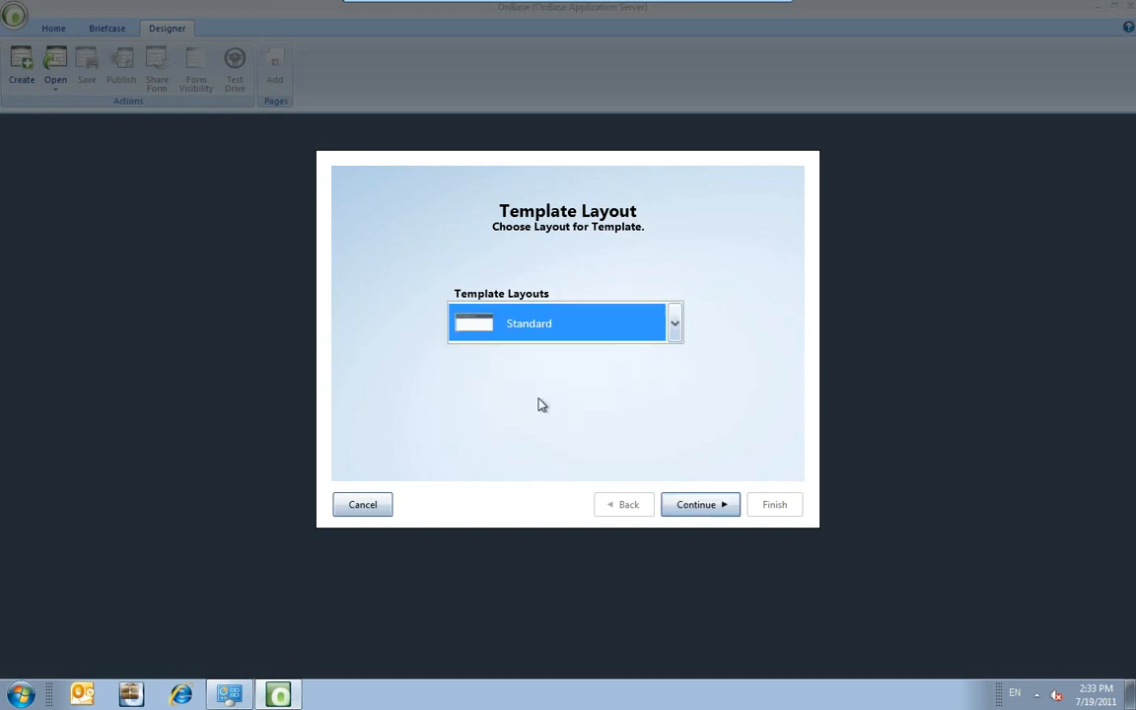
{"action": "left_click", "coordinate": [684, 508]}
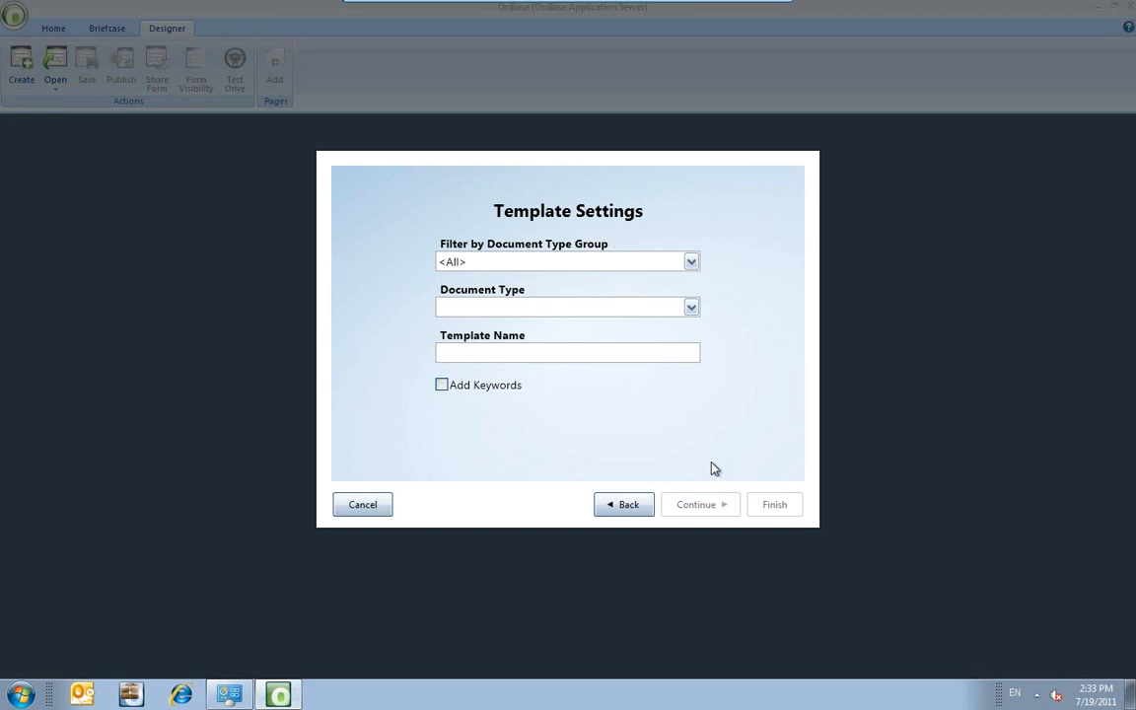
Filter to Human Resources, choose HR - Employee Application, and name the template 'HR - Employee Application'.
{"action": "left_click", "coordinate": [689, 263]}
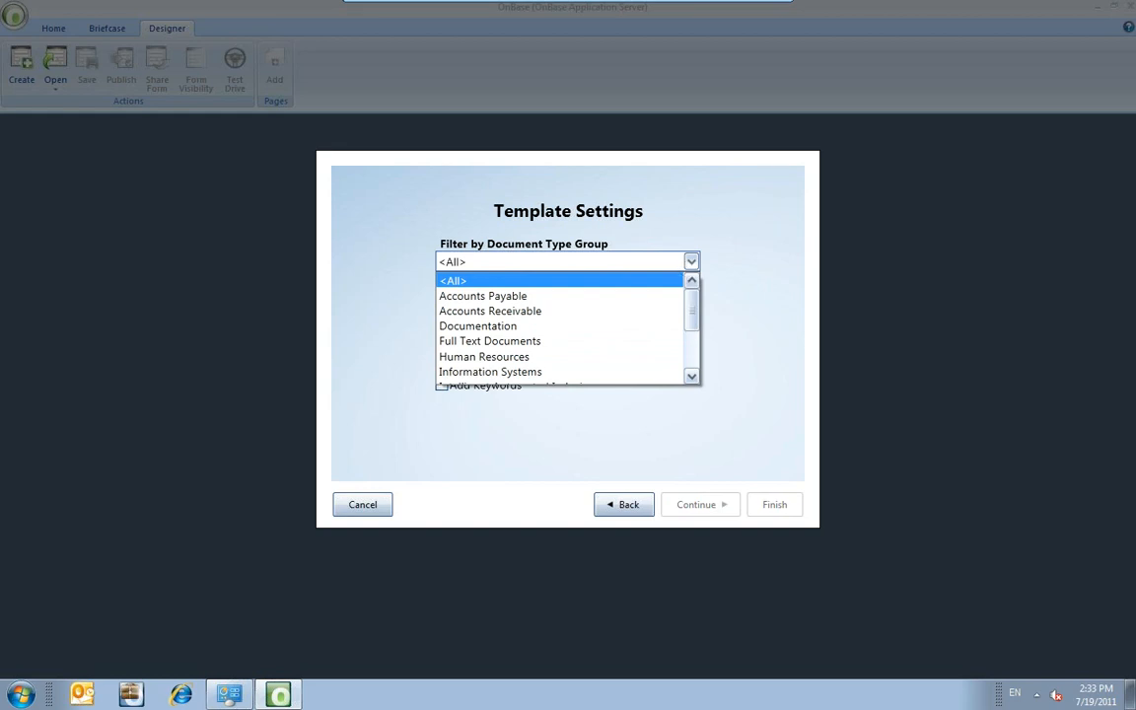
{"action": "left_click", "coordinate": [525, 357]}
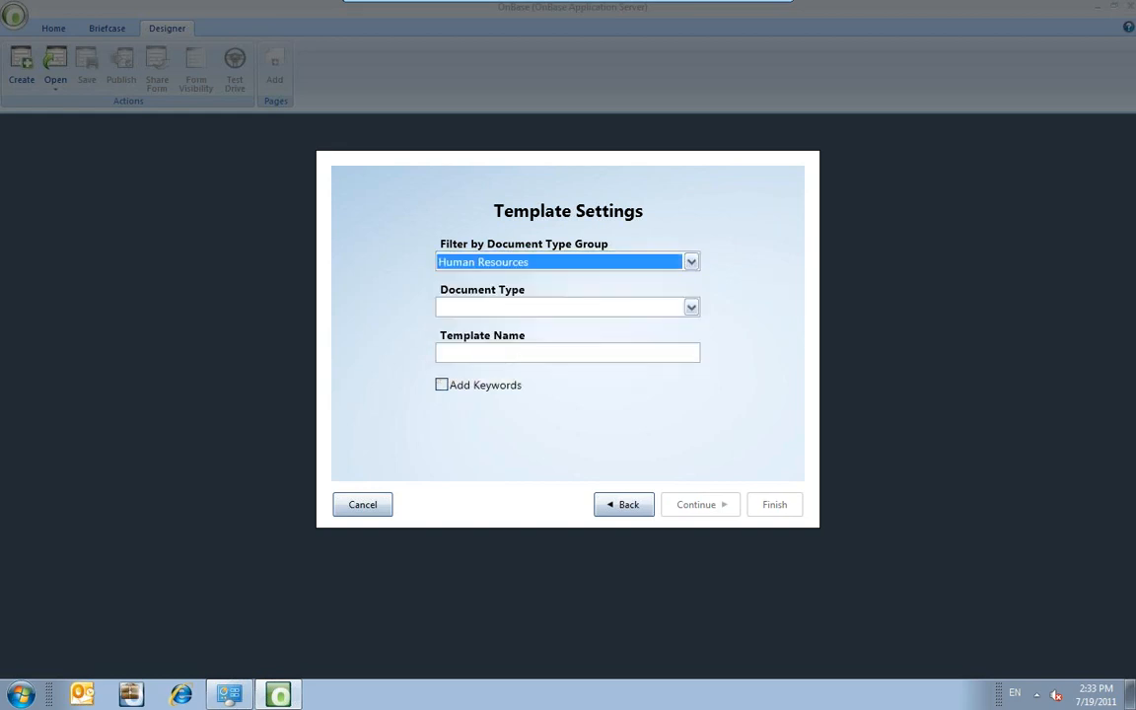
{"action": "left_click", "coordinate": [560, 308]}
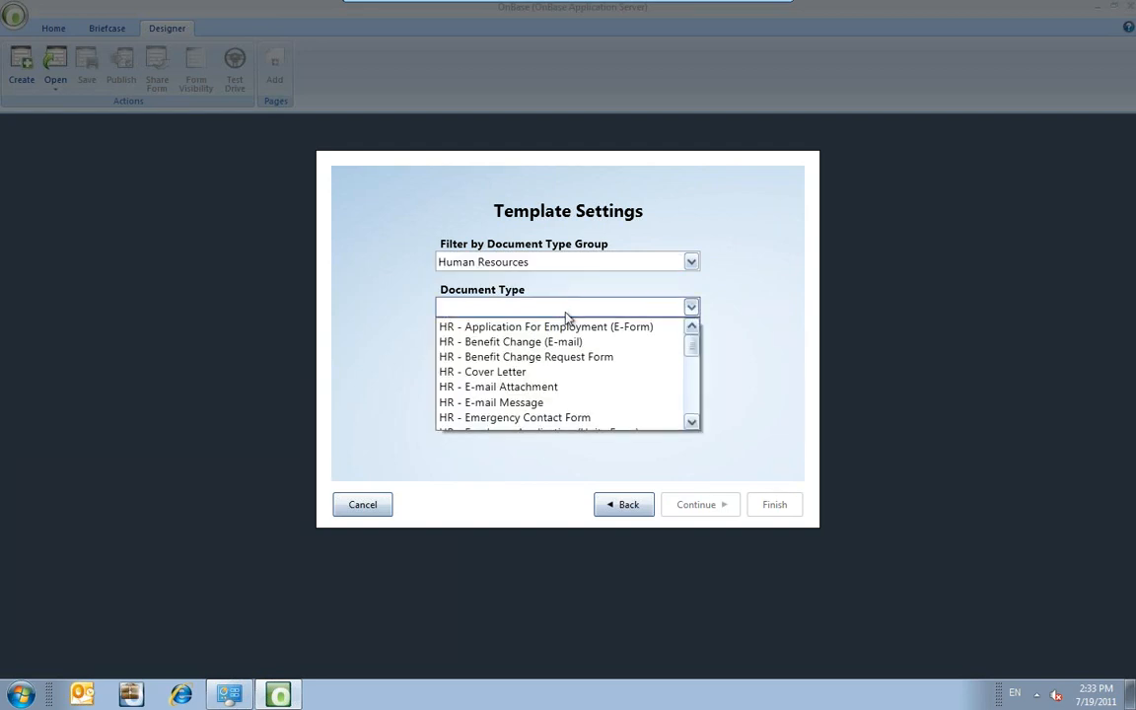
{"action": "left_click_drag", "start_coordinate": [696, 348], "coordinate": [694, 359]}
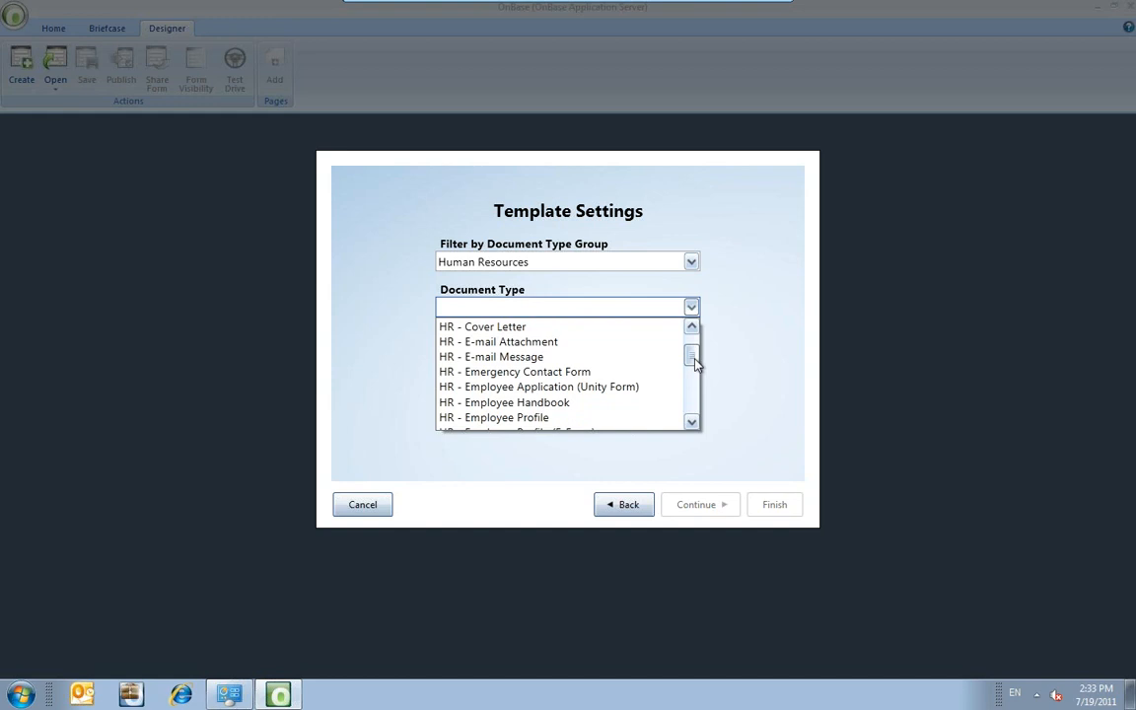
{"action": "left_click", "coordinate": [593, 387]}
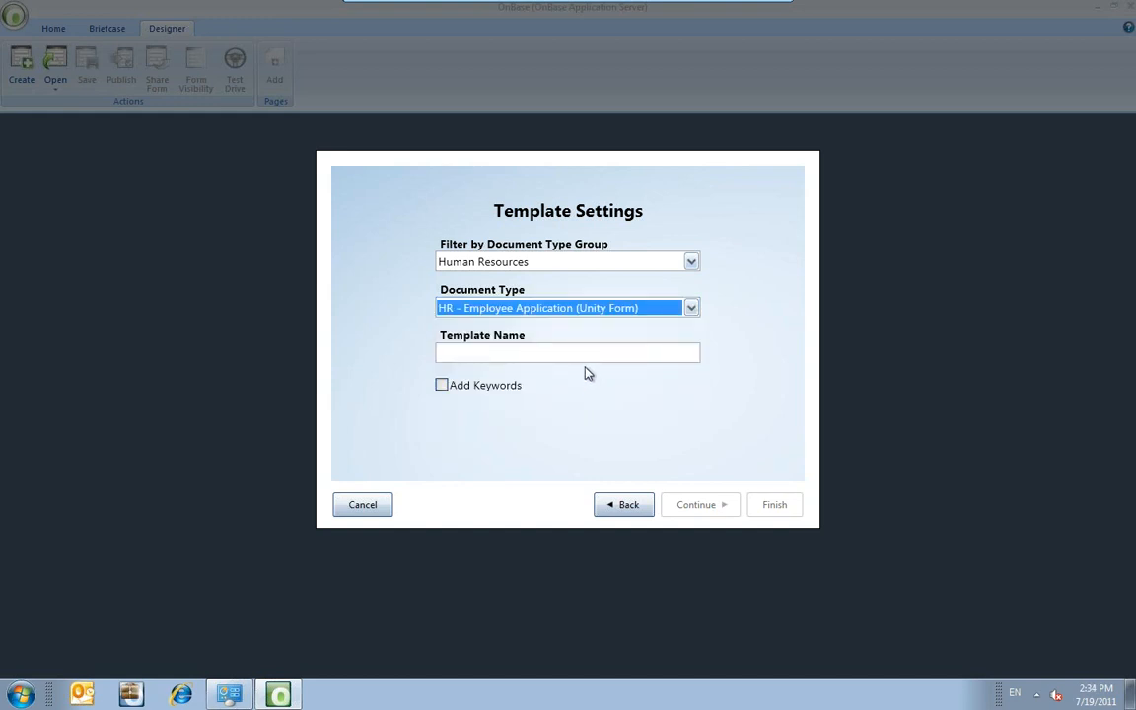
{"action": "left_click", "coordinate": [583, 352]}
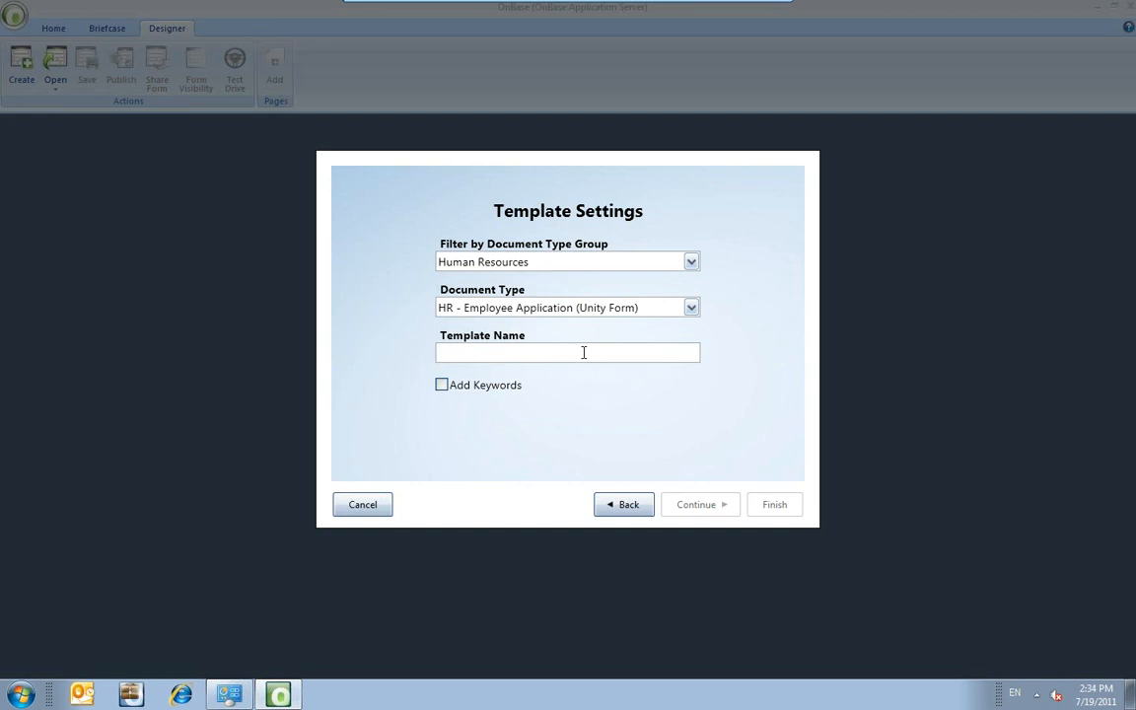
{"action": "type", "text": "HR - Emp"}
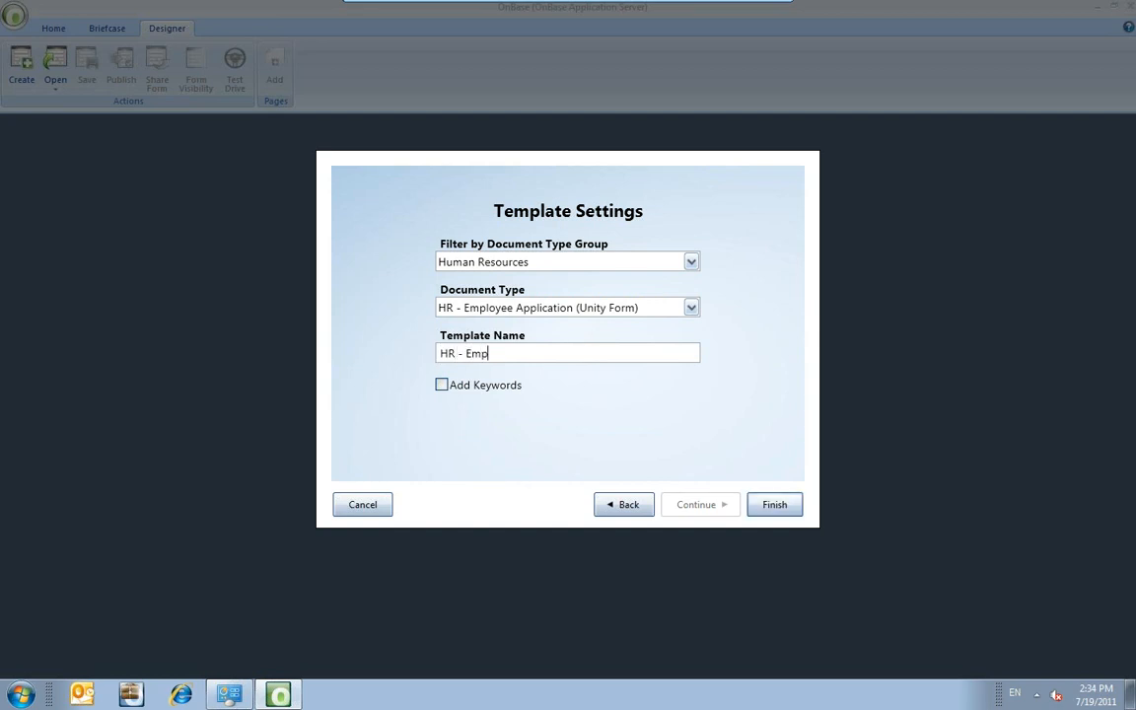
{"action": "type", "text": "loyee Application"}
Change the document type to HR - Employee Profile and rename the template 'HR - Employee Profile'.
{"action": "left_click", "coordinate": [491, 310]}
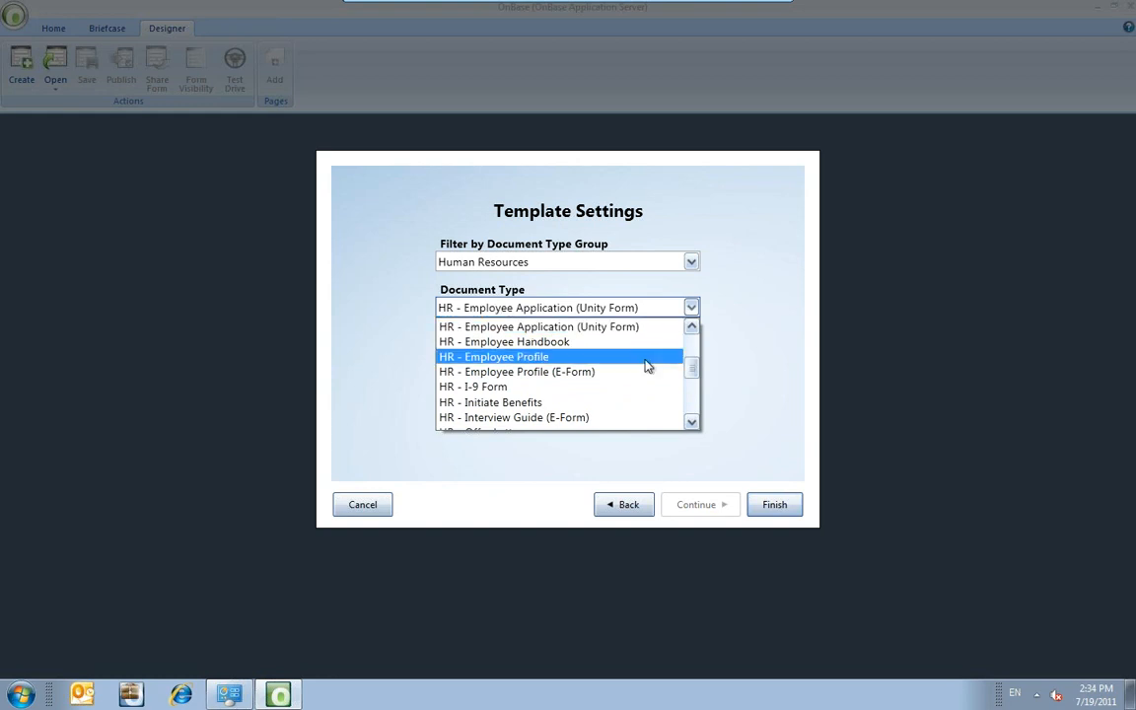
{"action": "mouse_move", "coordinate": [689, 370]}
{"action": "left_mouse_down"}
{"action": "mouse_move", "coordinate": [689, 360]}
{"action": "mouse_move", "coordinate": [689, 378]}
{"action": "left_mouse_up"}
{"action": "scroll", "coordinate": [627, 395], "scroll_direction": "down", "scroll_amount": 1}
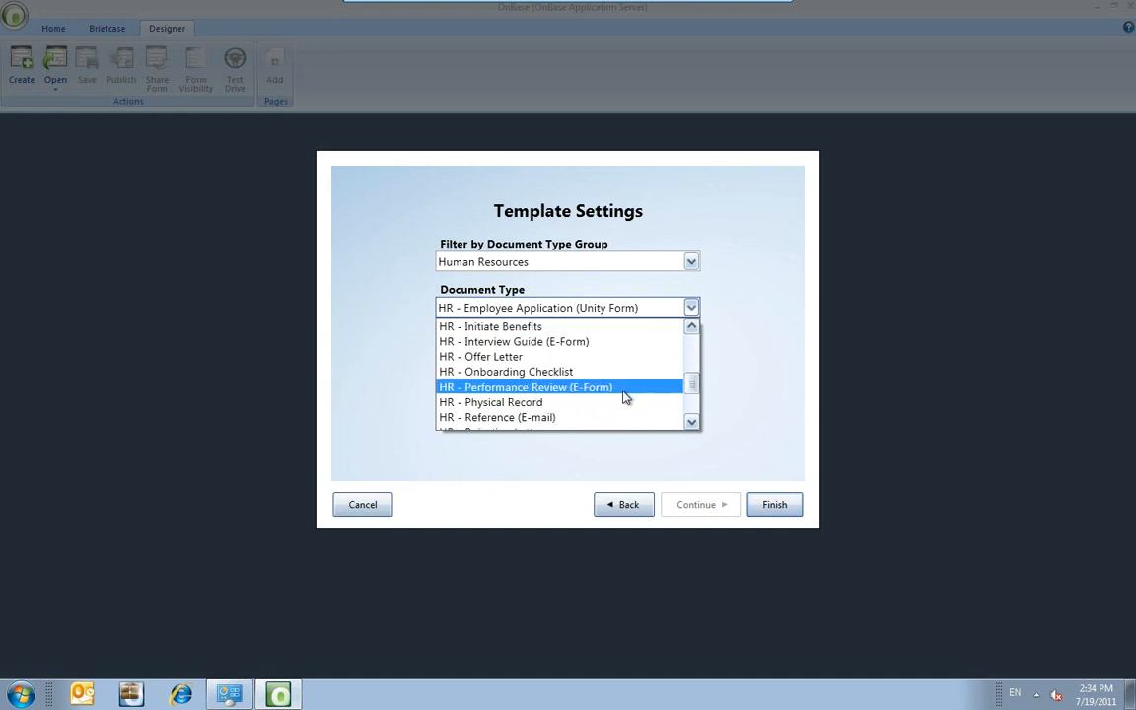
{"action": "scroll", "coordinate": [627, 396], "scroll_direction": "down", "scroll_amount": 1}
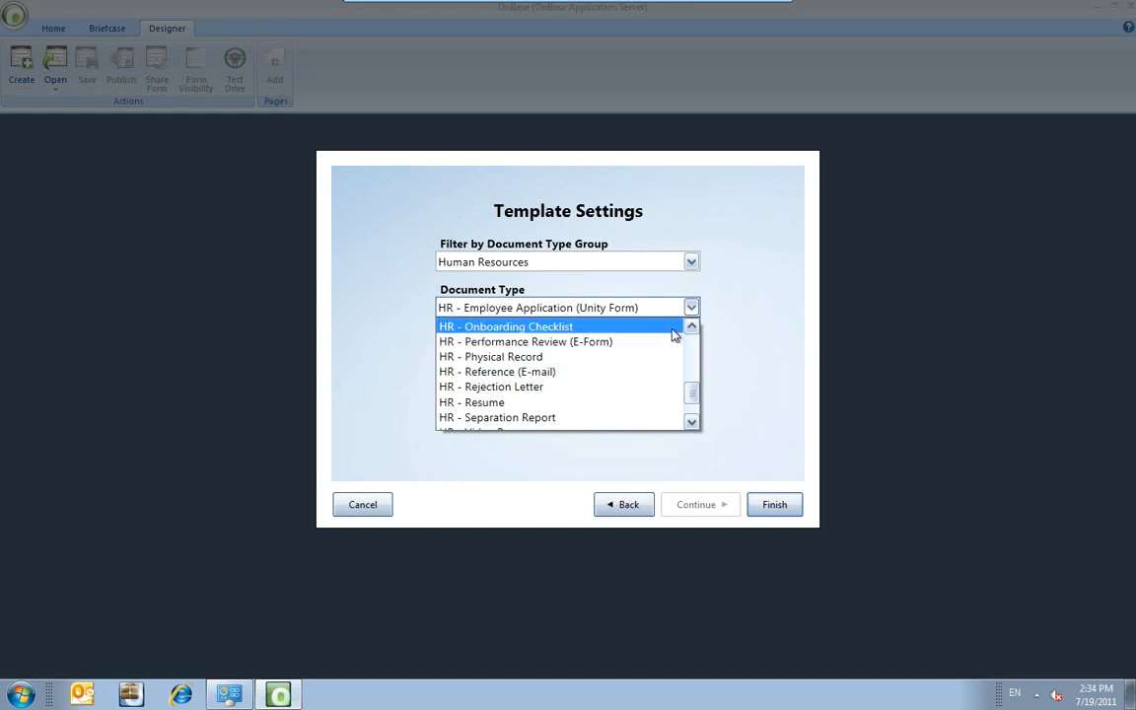
{"action": "left_click_drag", "start_coordinate": [689, 393], "coordinate": [690, 361]}
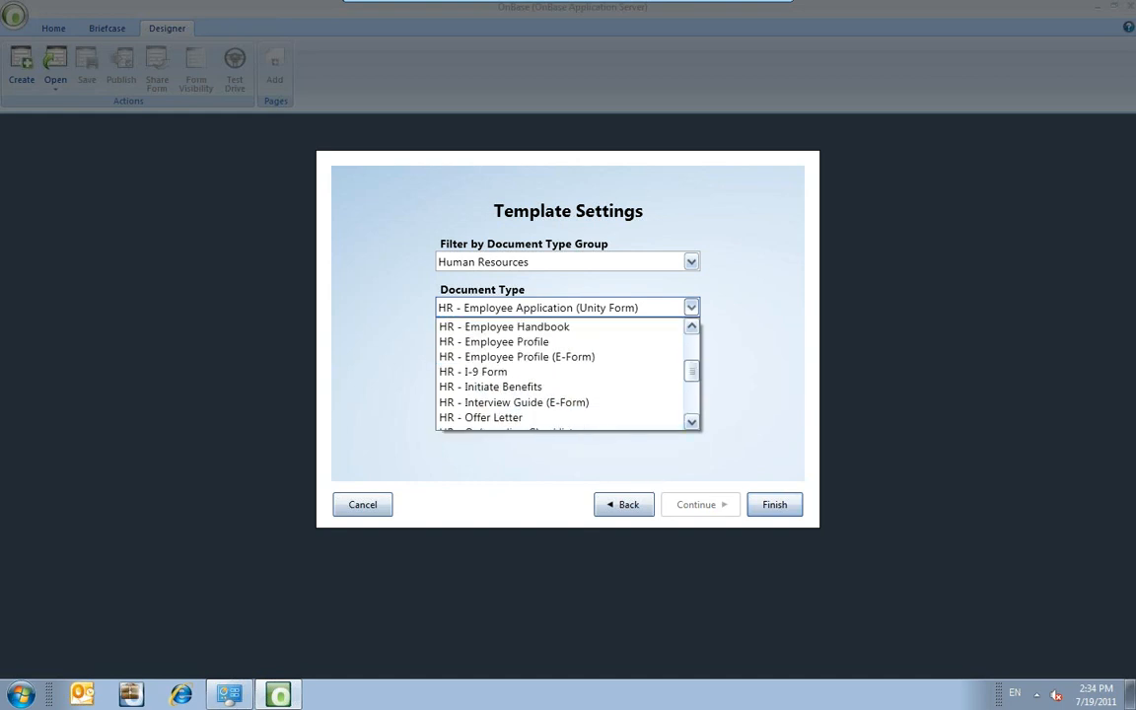
{"action": "left_click", "coordinate": [519, 343]}
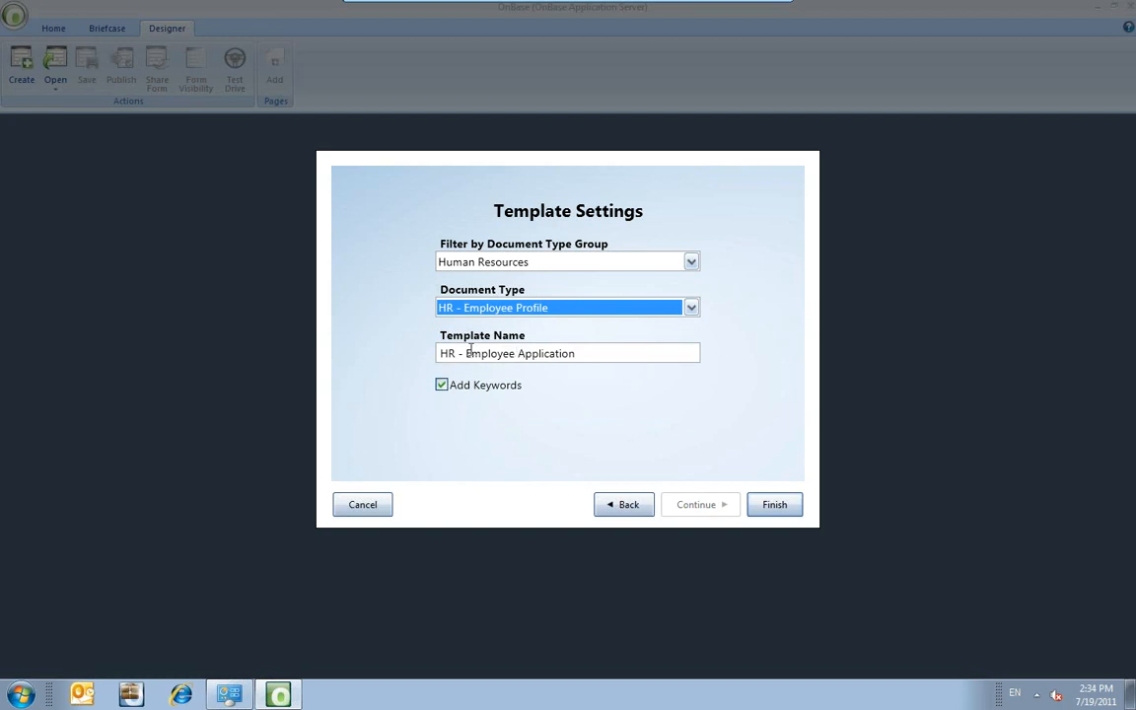
{"action": "left_click_drag", "start_coordinate": [518, 353], "coordinate": [603, 353]}
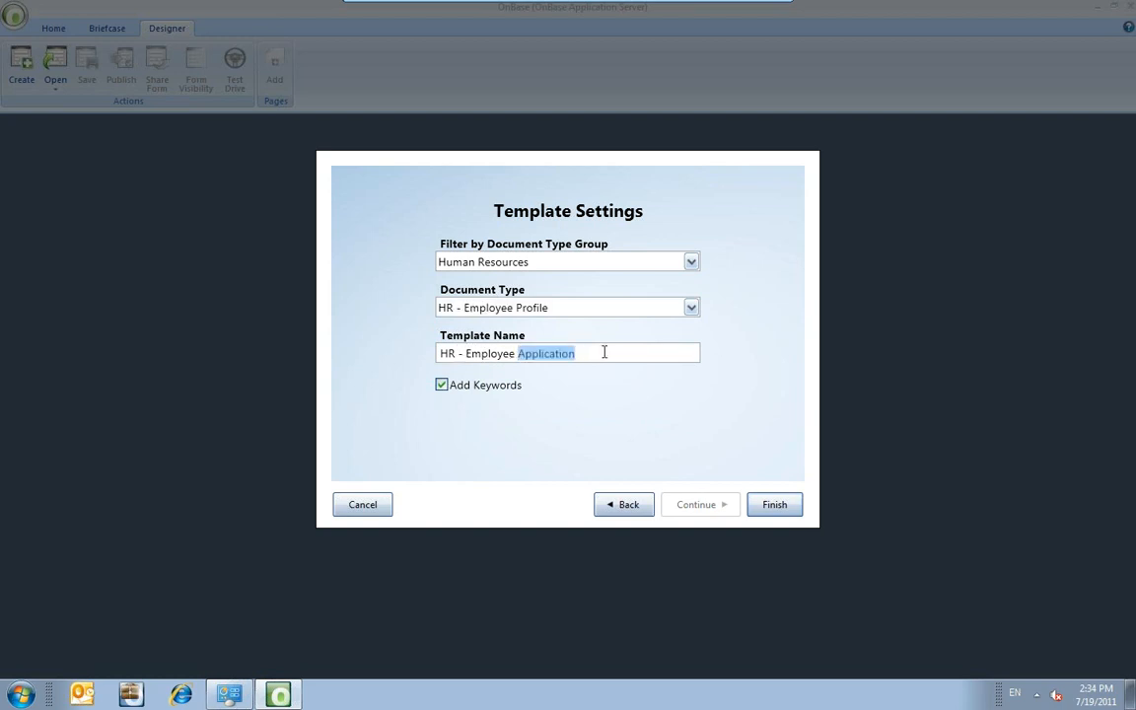
{"action": "type", "text": "Profile"}
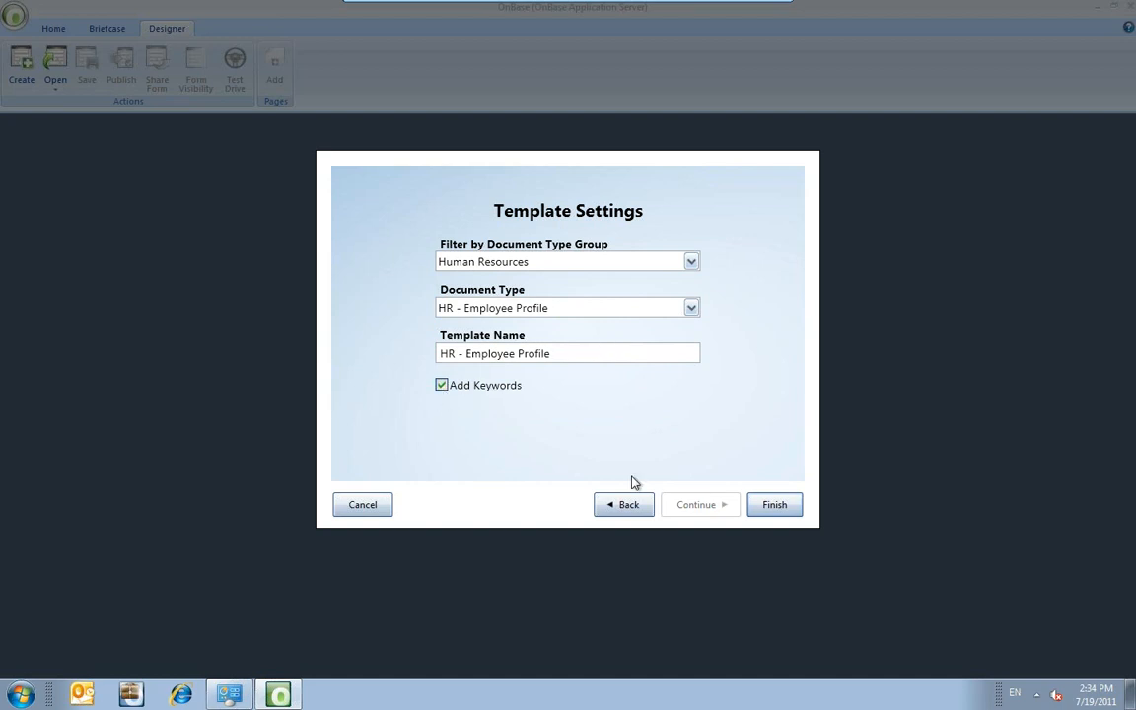
Create the template and change its Standard Template header label to 'Employee Profile'.
{"action": "left_click", "coordinate": [775, 506]}
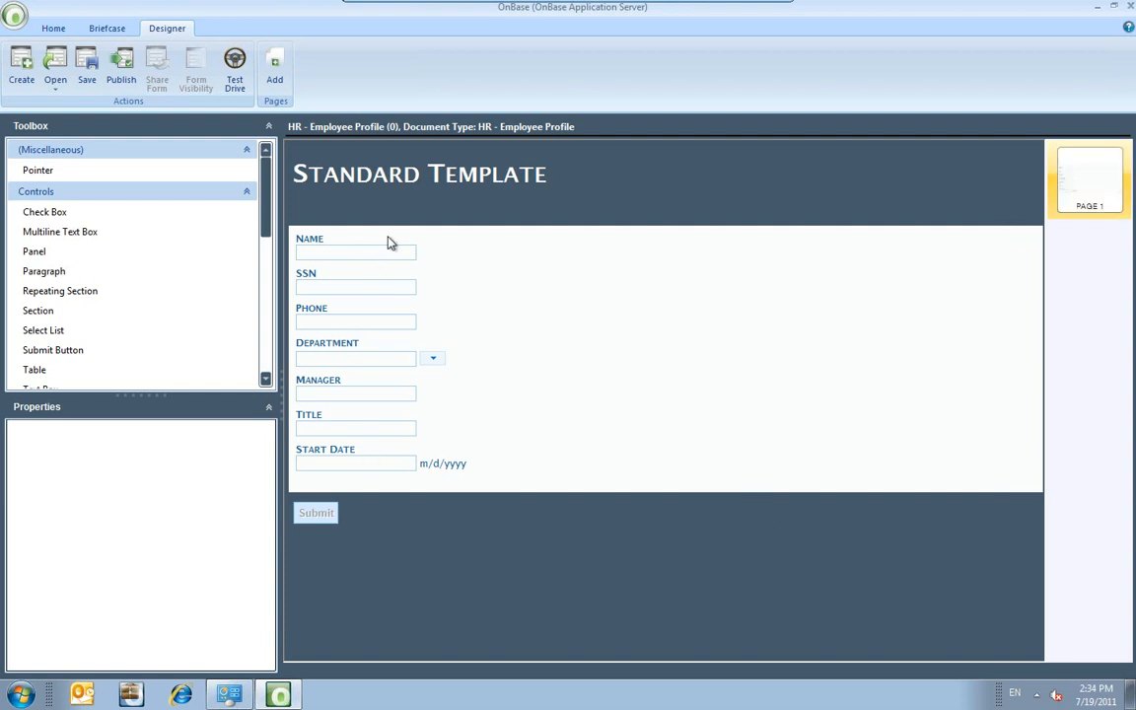
{"action": "left_click", "coordinate": [415, 169]}
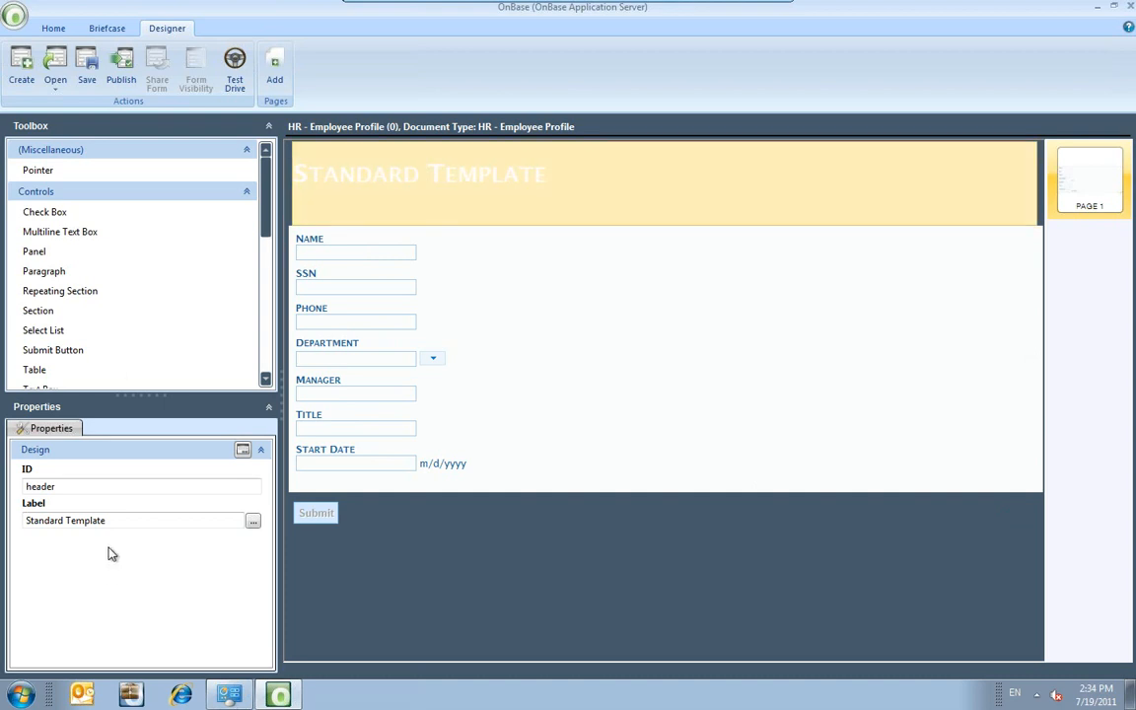
{"action": "left_click_drag", "start_coordinate": [115, 520], "coordinate": [24, 520]}
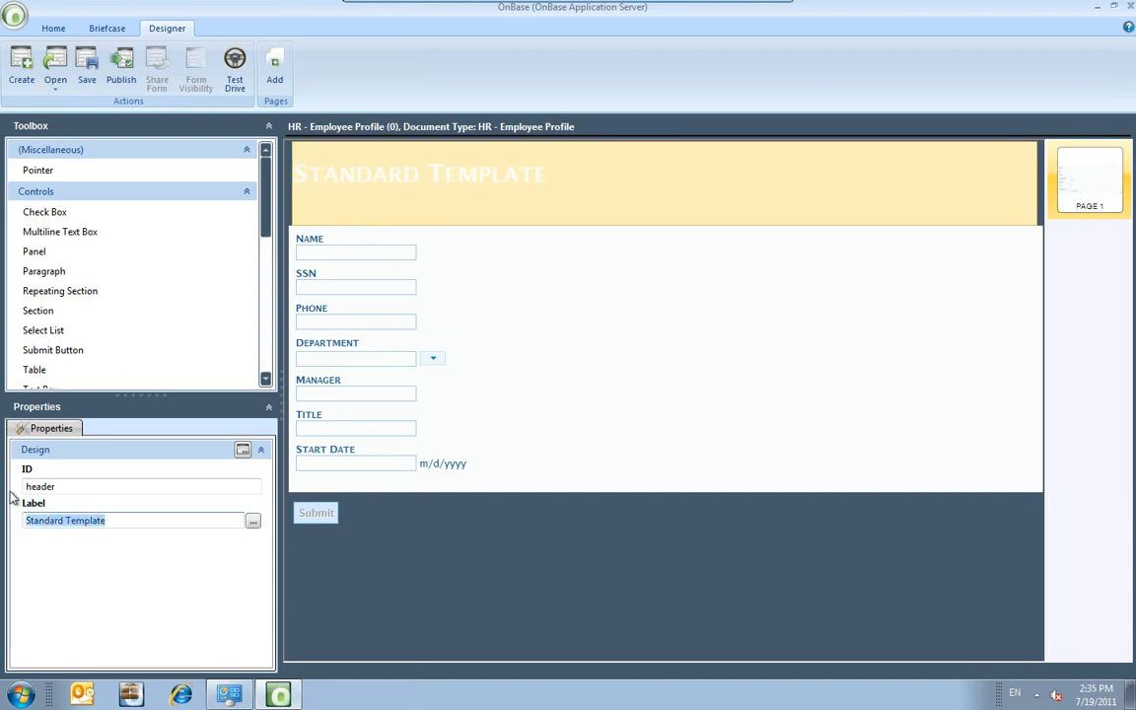
{"action": "type", "text": "Employee Provile"}
{"action": "key", "text": "BackSpace"}
{"action": "type", "text": "feil"}
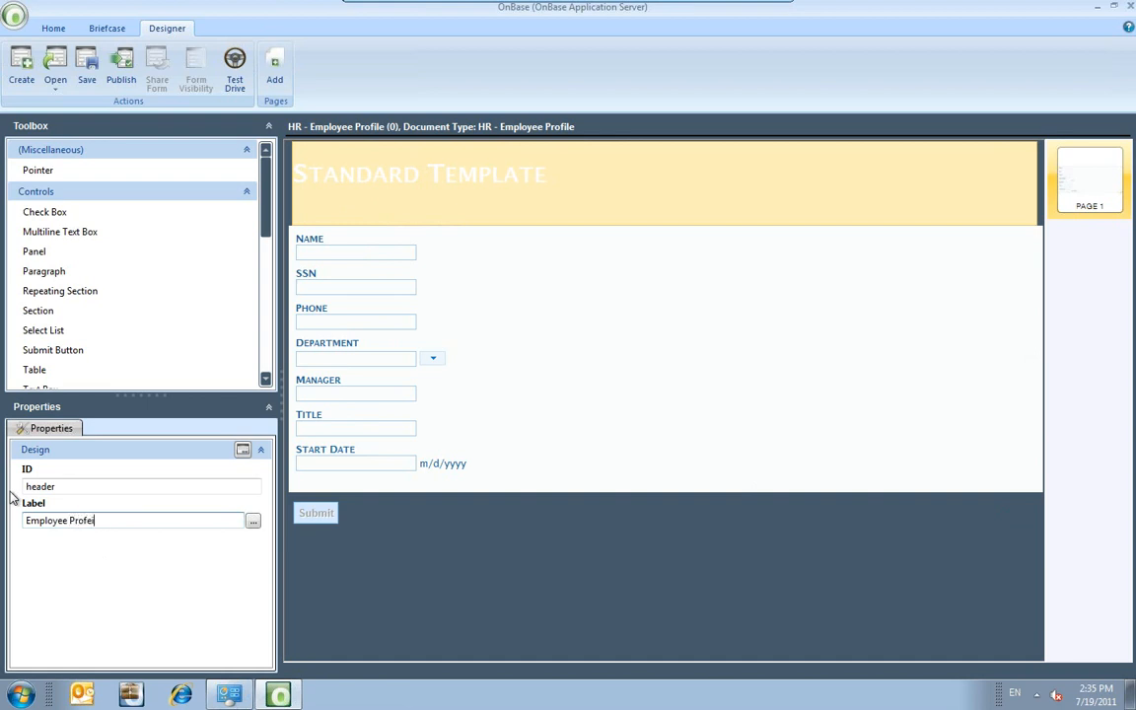
{"action": "key", "text": "BackSpace"}
{"action": "key", "text": "BackSpace"}
{"action": "key", "text": "BackSpace"}
{"action": "type", "text": "ile"}
{"action": "left_click", "coordinate": [474, 202]}
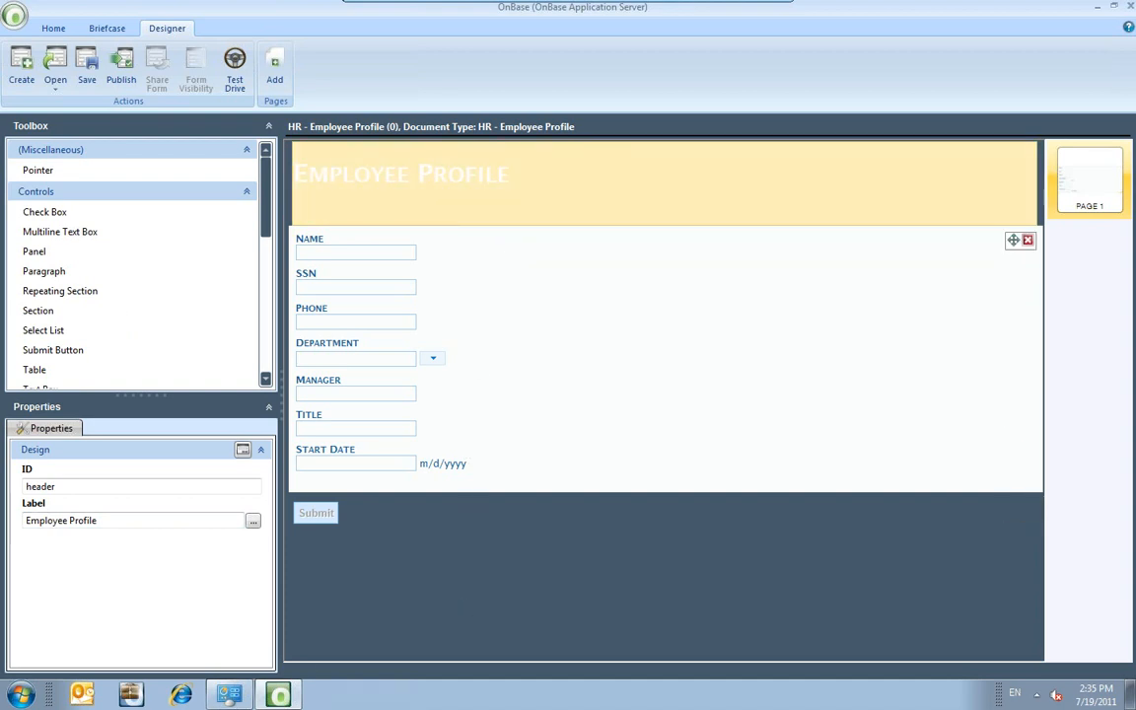
{"action": "left_click", "coordinate": [491, 531]}
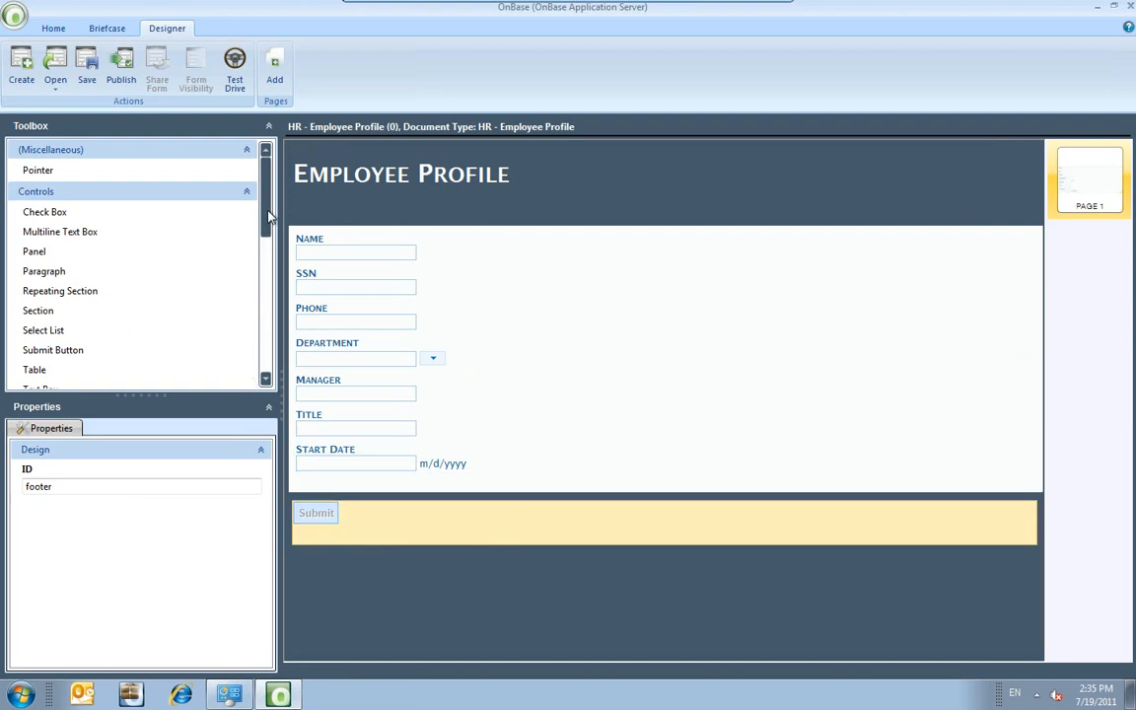
Place a text box below Start Date and set its label to 'User ID'.
{"action": "left_click_drag", "start_coordinate": [268, 215], "coordinate": [267, 243]}
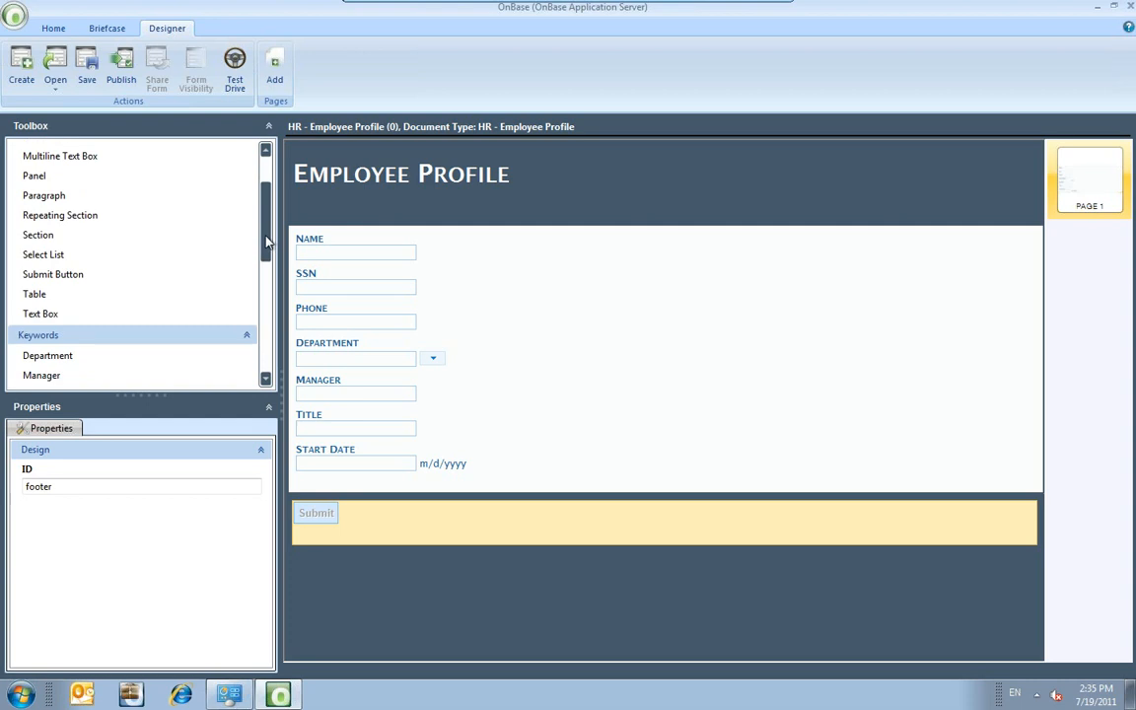
{"action": "left_click", "coordinate": [47, 313]}
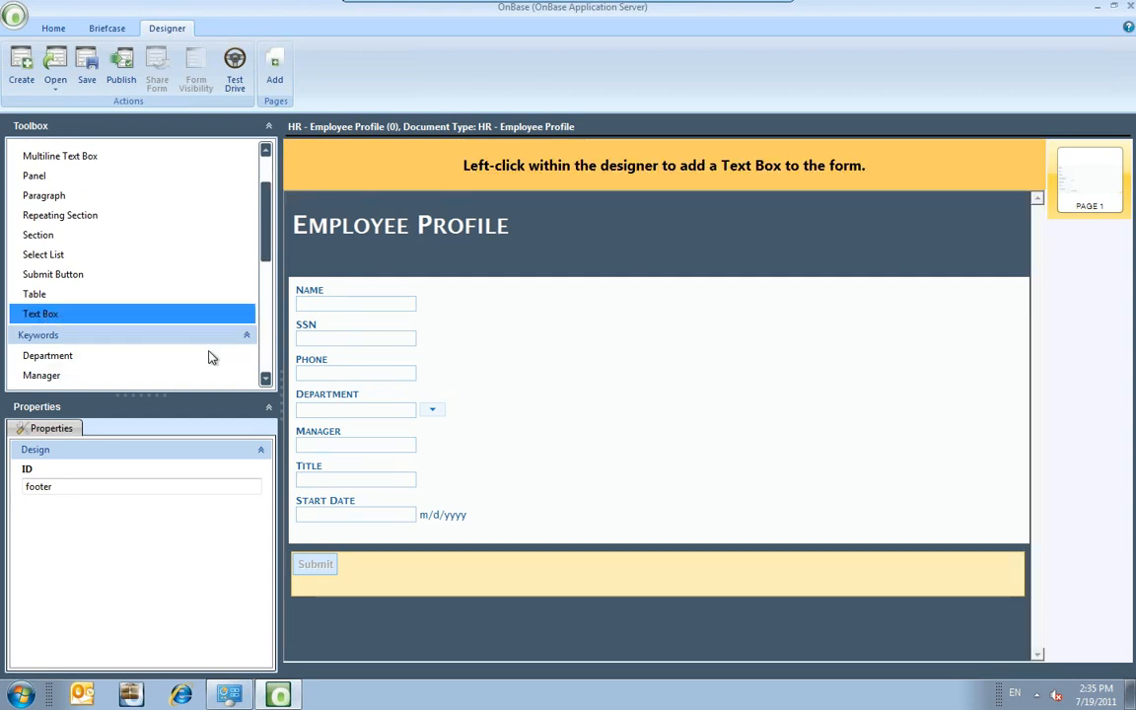
{"action": "left_click", "coordinate": [480, 530]}
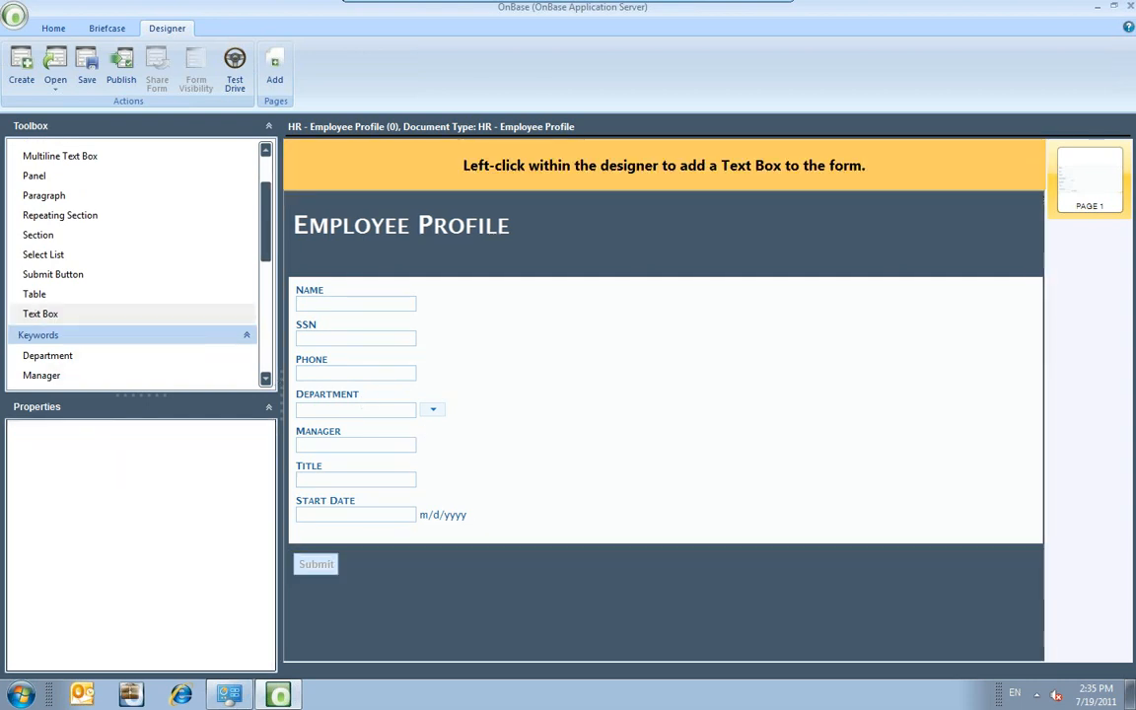
{"action": "left_click", "coordinate": [398, 526]}
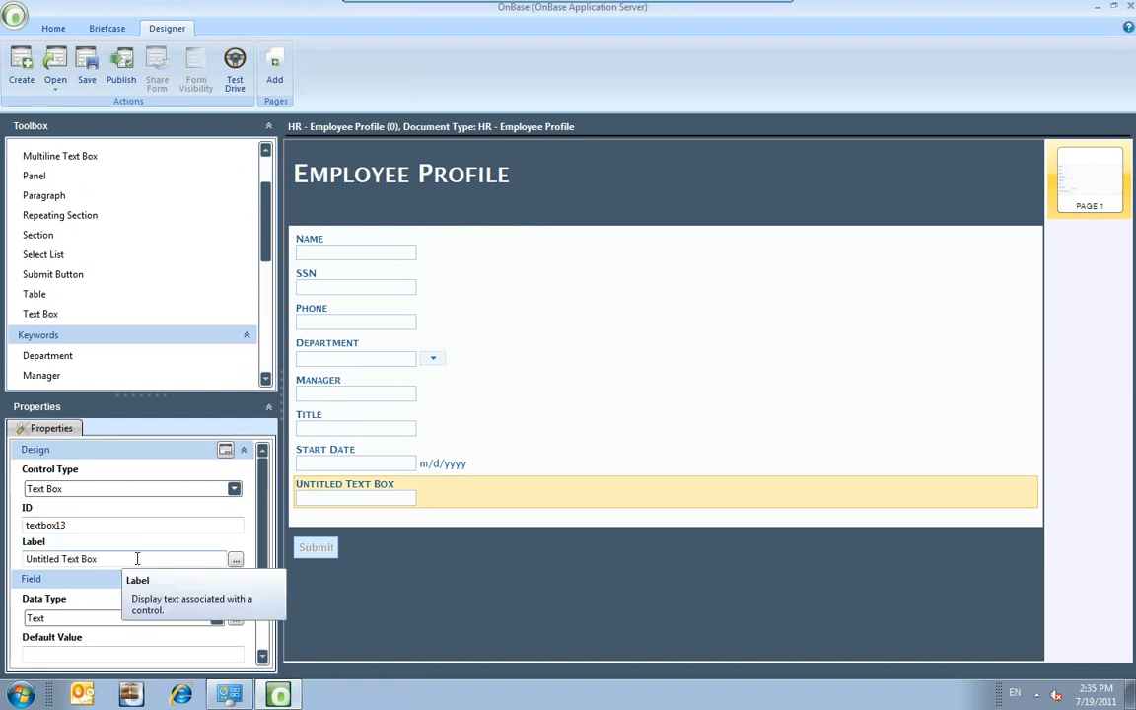
{"action": "left_click_drag", "start_coordinate": [128, 558], "coordinate": [5, 549]}
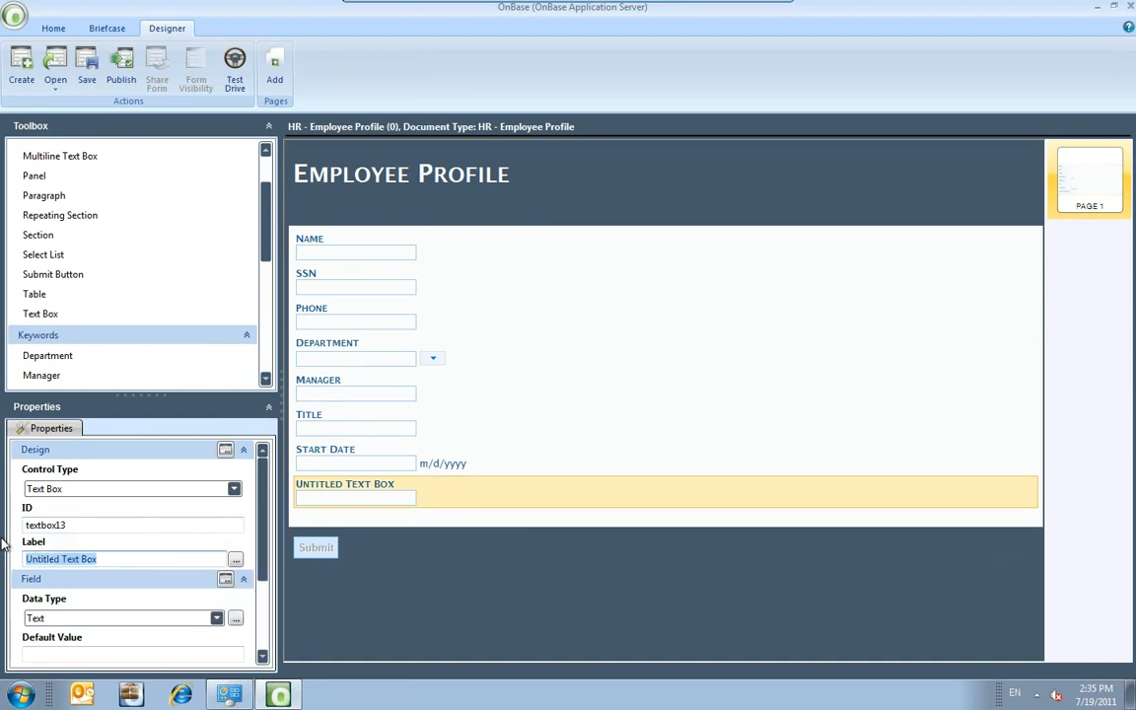
{"action": "type", "text": "User Info"}
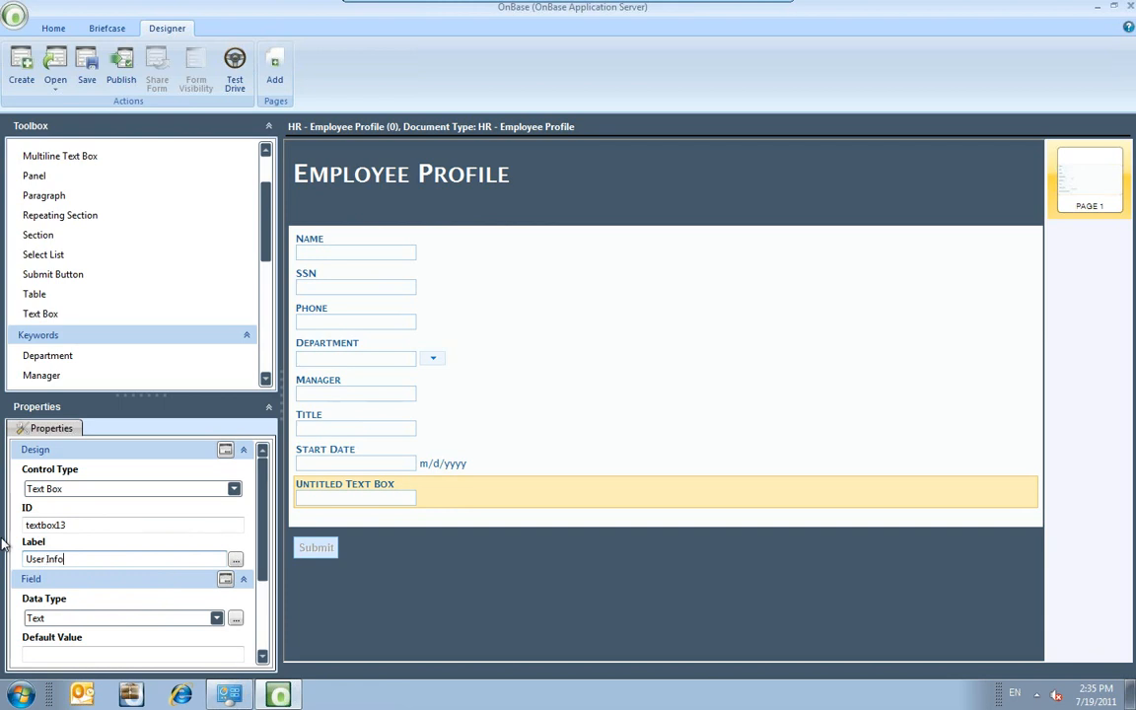
{"action": "key", "text": "BackSpace"}
{"action": "type", "text": "D"}
{"action": "left_click", "coordinate": [413, 572]}
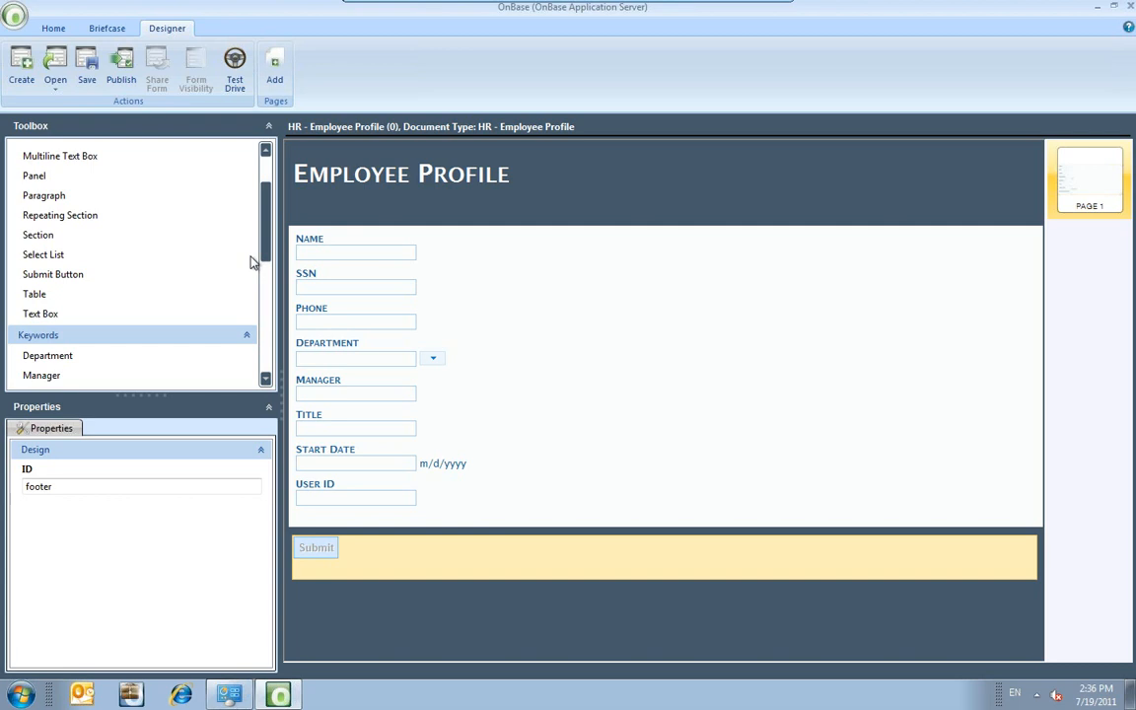
{"action": "left_click", "coordinate": [237, 66]}
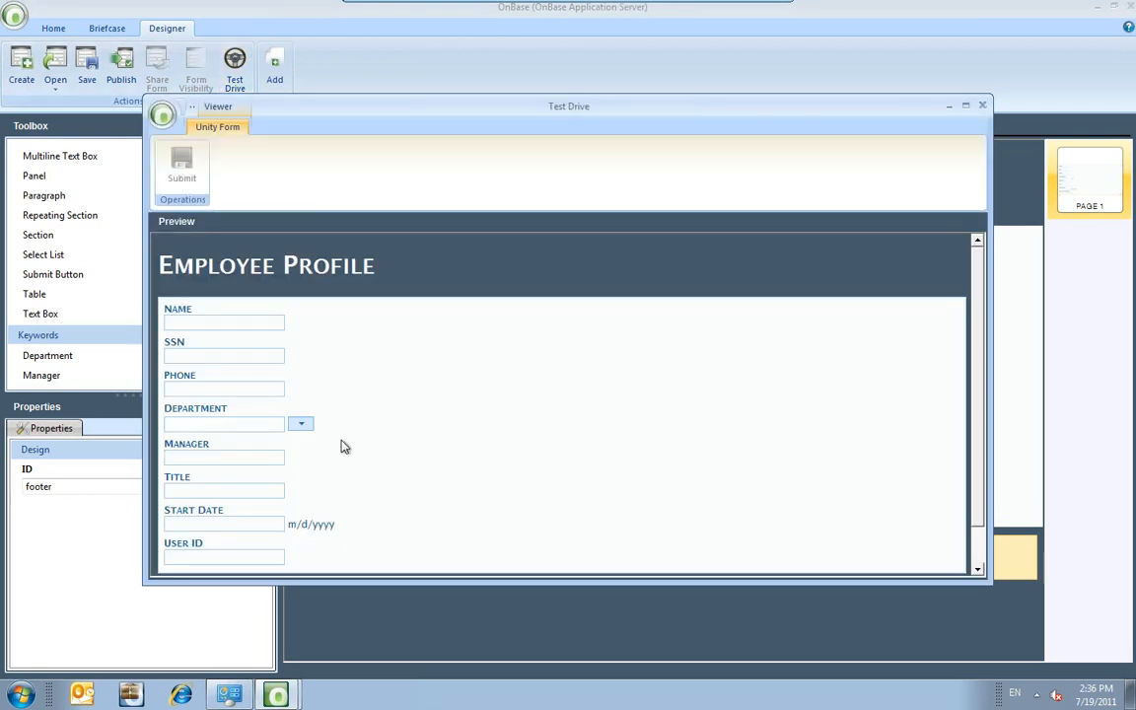
{"action": "left_click", "coordinate": [303, 426]}
{"action": "left_click", "coordinate": [307, 429]}
{"action": "left_click", "coordinate": [252, 529]}
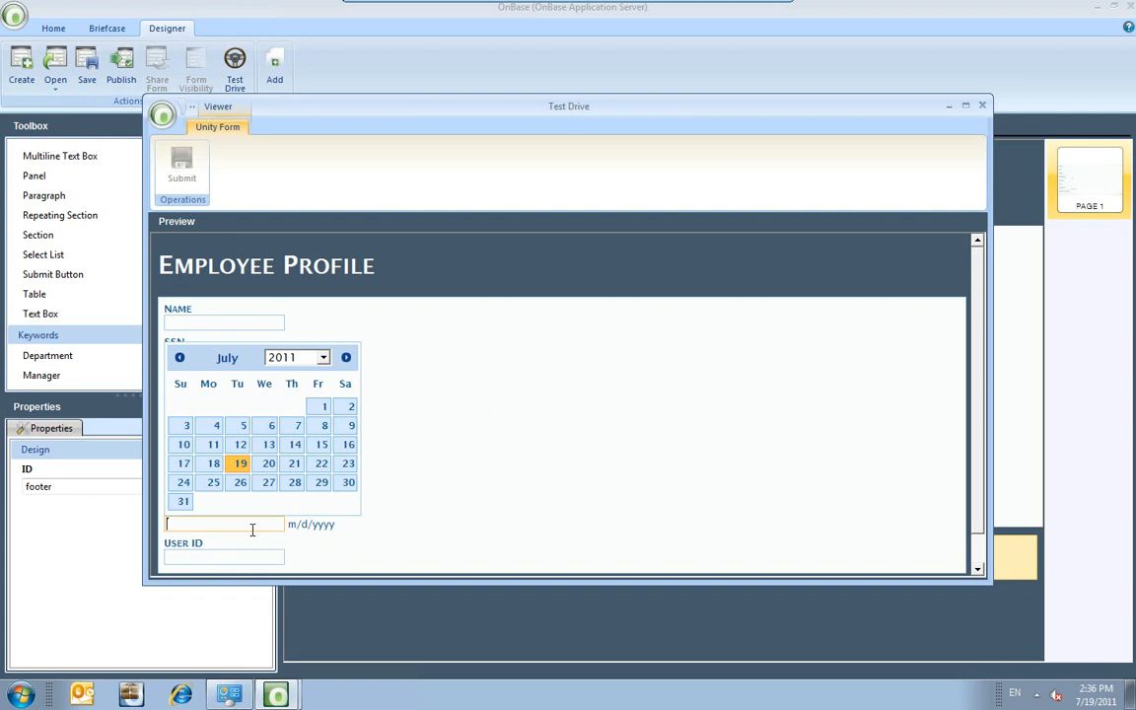
{"action": "left_click", "coordinate": [439, 470]}
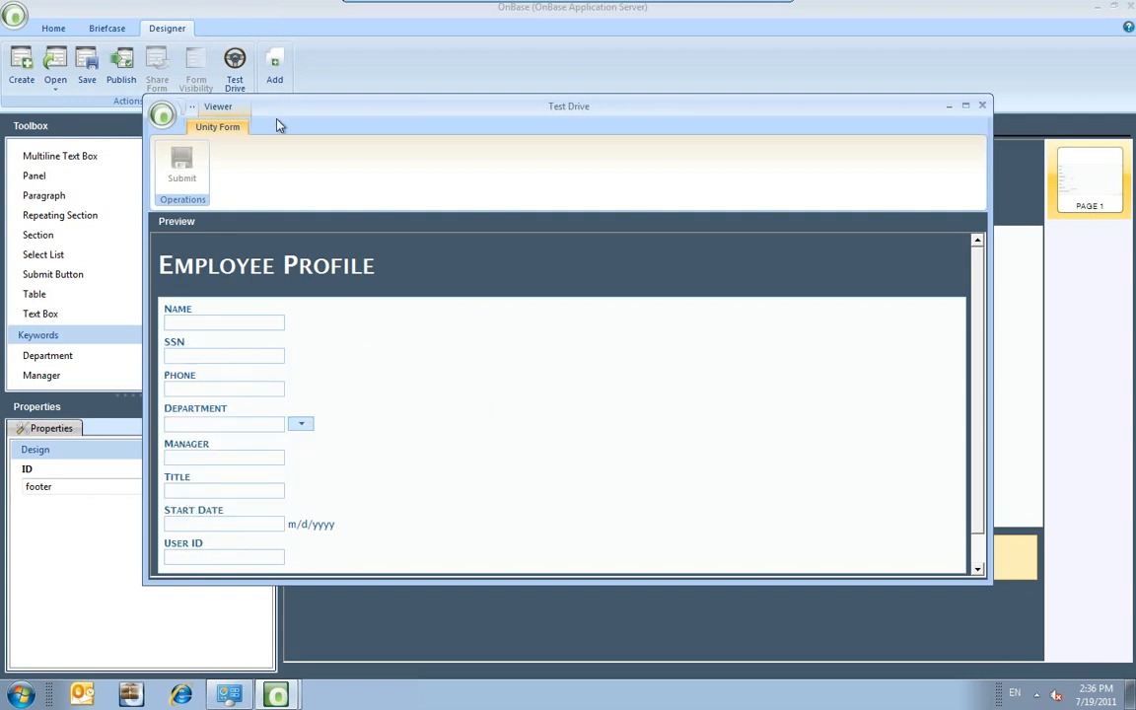
{"action": "left_click", "coordinate": [981, 106]}
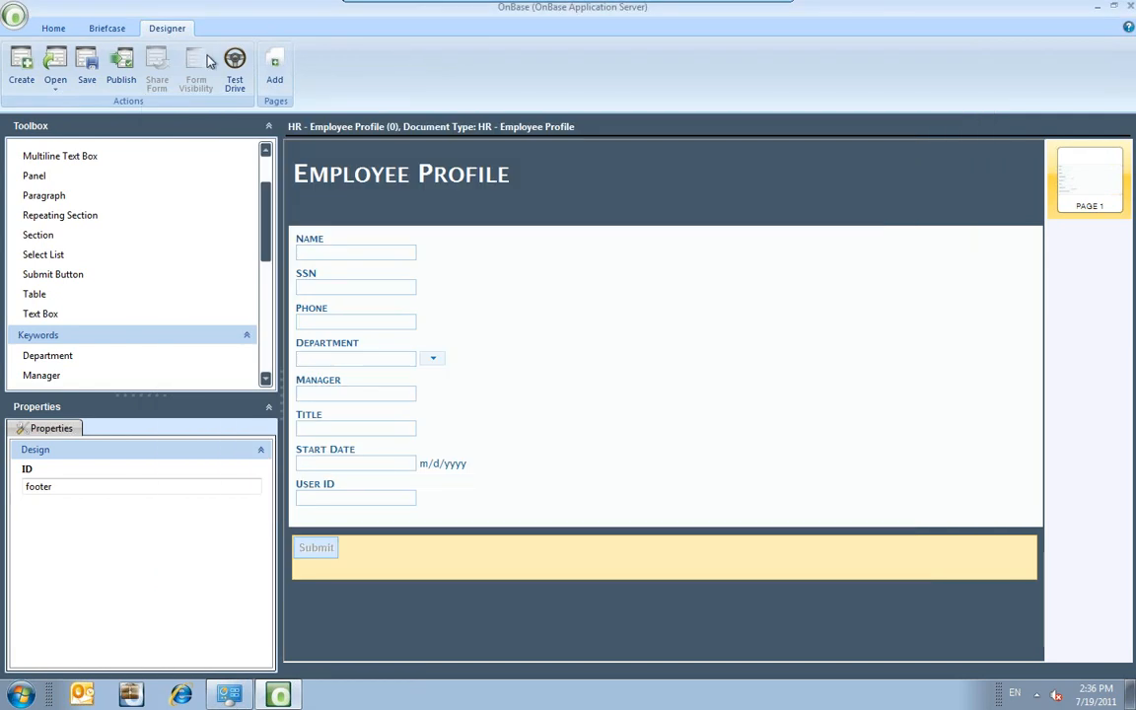
Publish the Employee Profile form and confirm, then start a new form template.
{"action": "left_click", "coordinate": [121, 67]}
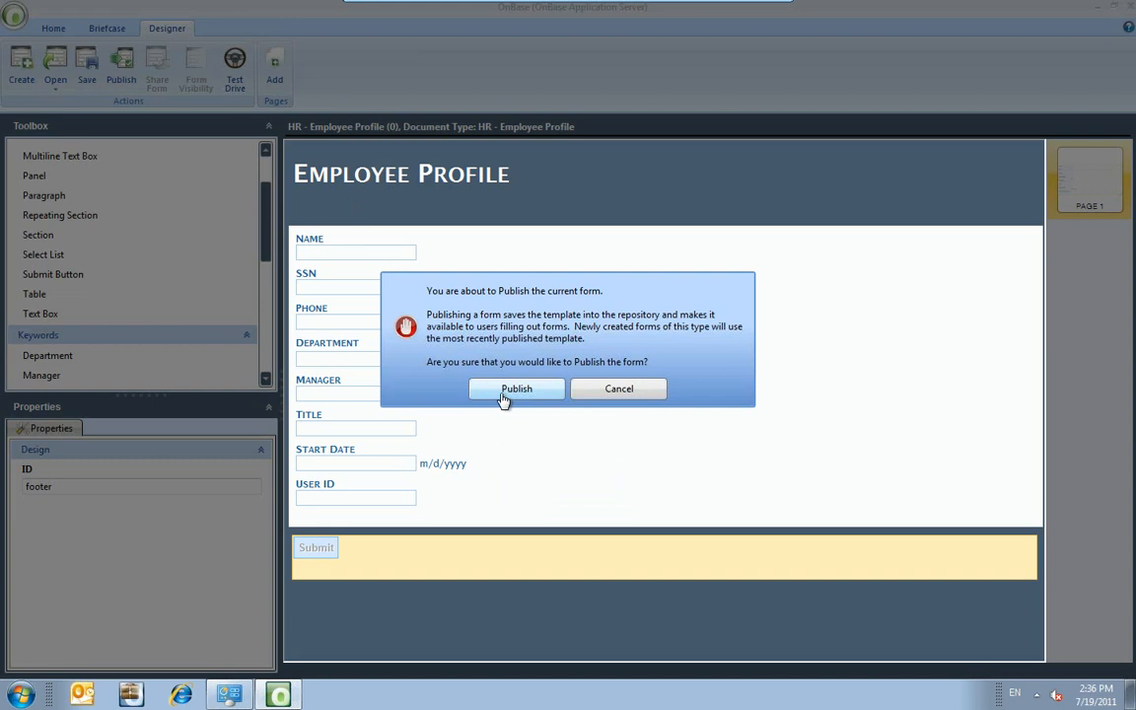
{"action": "left_click", "coordinate": [504, 390]}
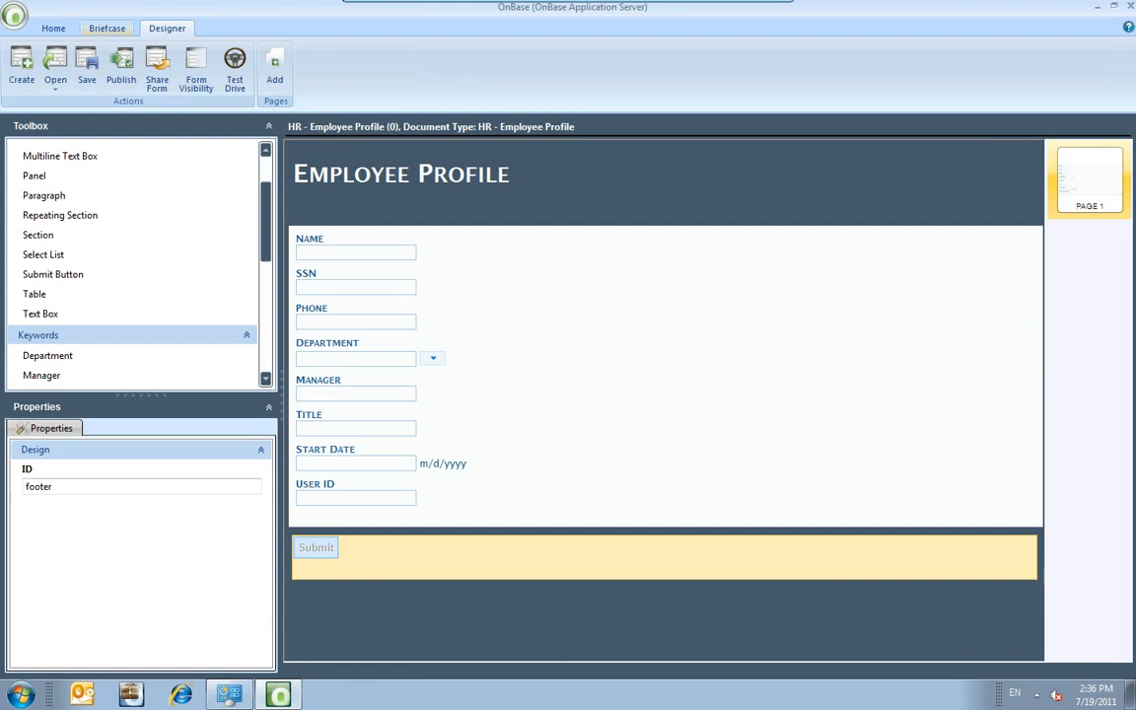
{"action": "left_click", "coordinate": [20, 65]}
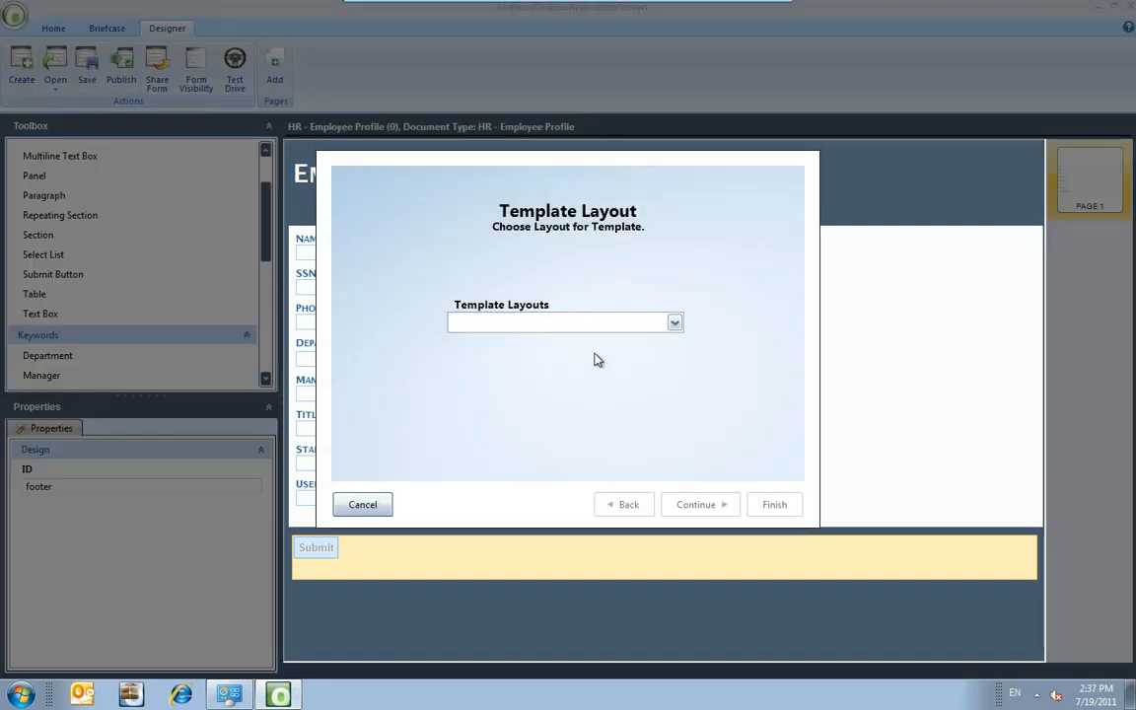
Choose the Multi-Page layout for the new template.
{"action": "left_click", "coordinate": [609, 328]}
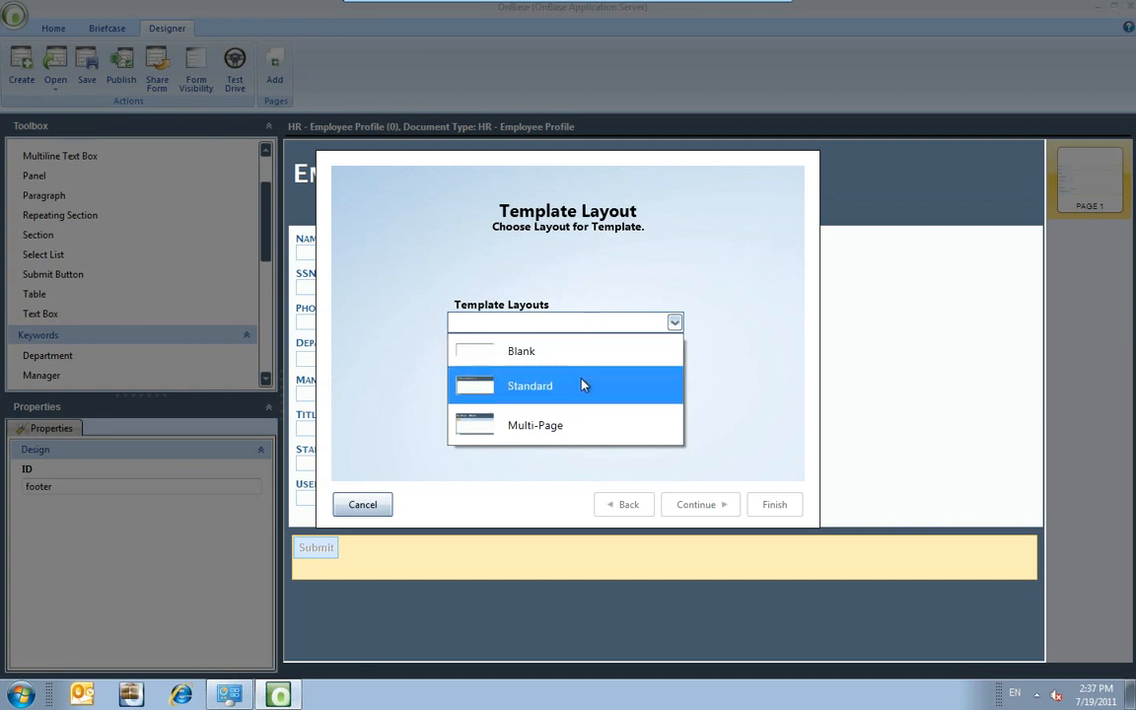
{"action": "left_click", "coordinate": [576, 427]}
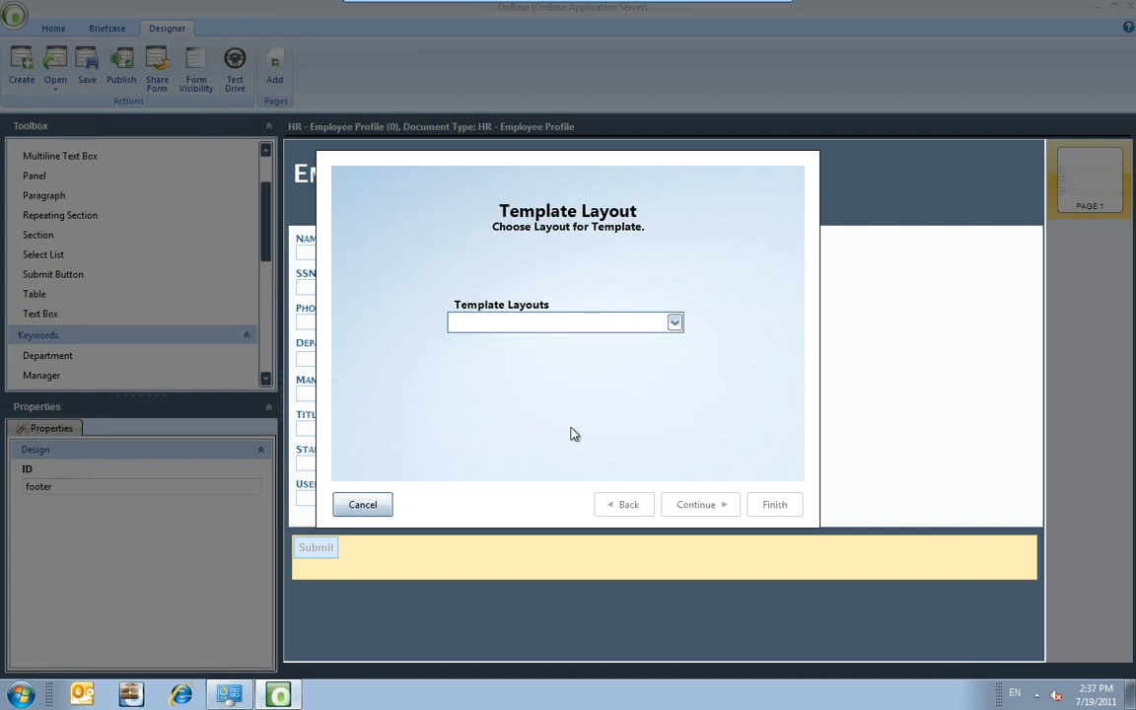
{"action": "left_click", "coordinate": [718, 512]}
Assign Human Resources document type HR - Employee Application (Unity Form), give the template that name, and finish.
{"action": "left_click", "coordinate": [605, 266]}
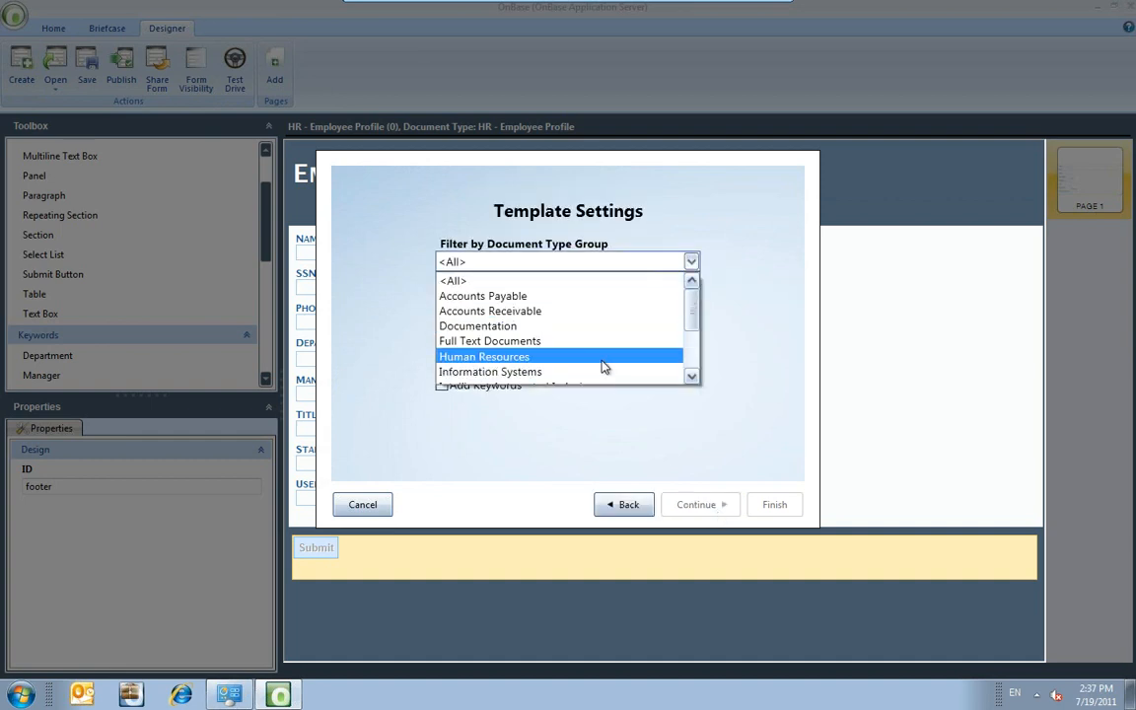
{"action": "left_click", "coordinate": [605, 357]}
{"action": "left_click", "coordinate": [592, 308]}
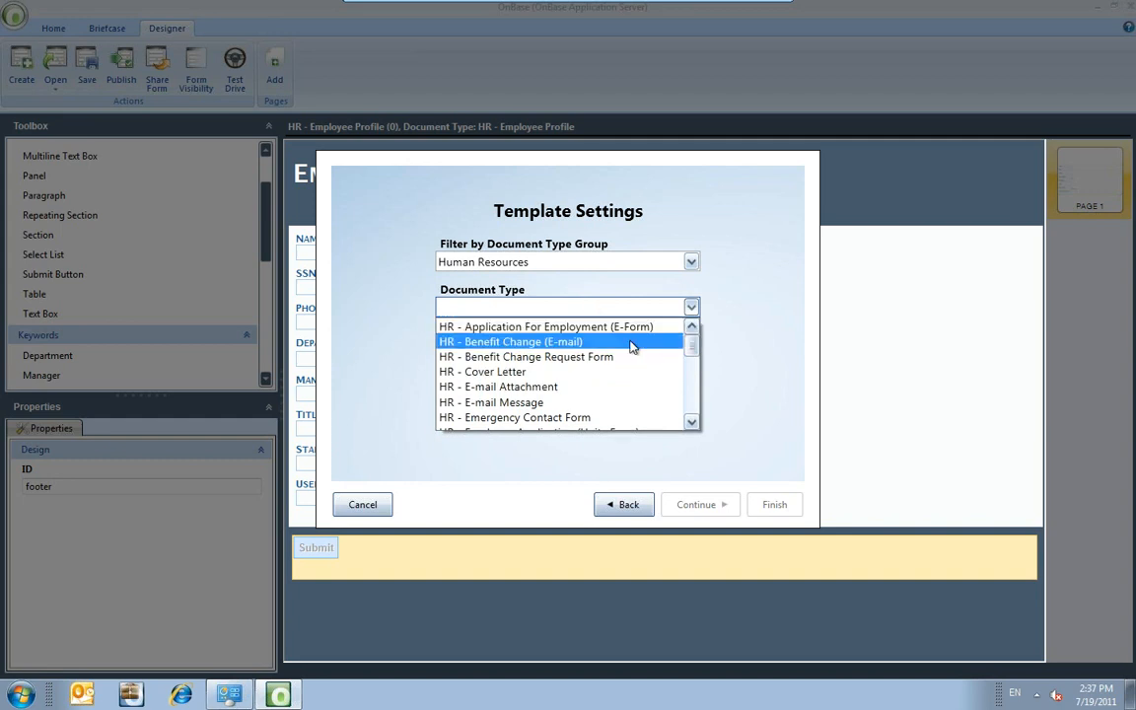
{"action": "scroll", "coordinate": [646, 376], "scroll_direction": "down", "scroll_amount": 1}
{"action": "scroll", "coordinate": [646, 377], "scroll_direction": "down", "scroll_amount": 1}
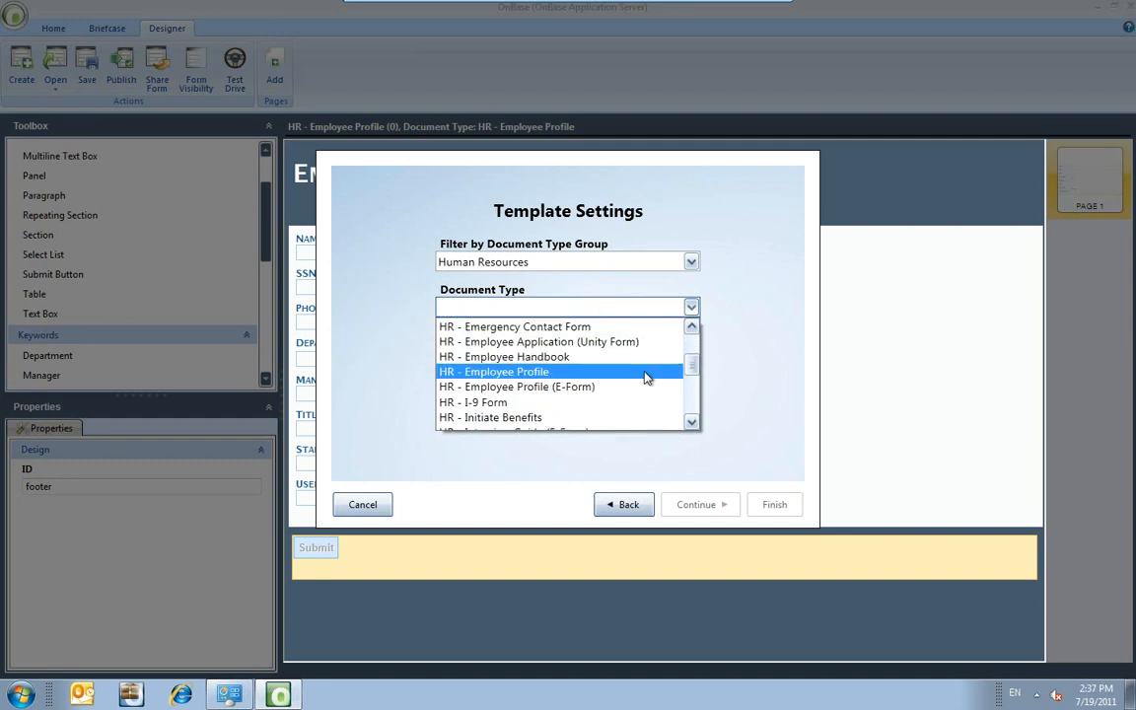
{"action": "left_click", "coordinate": [608, 342]}
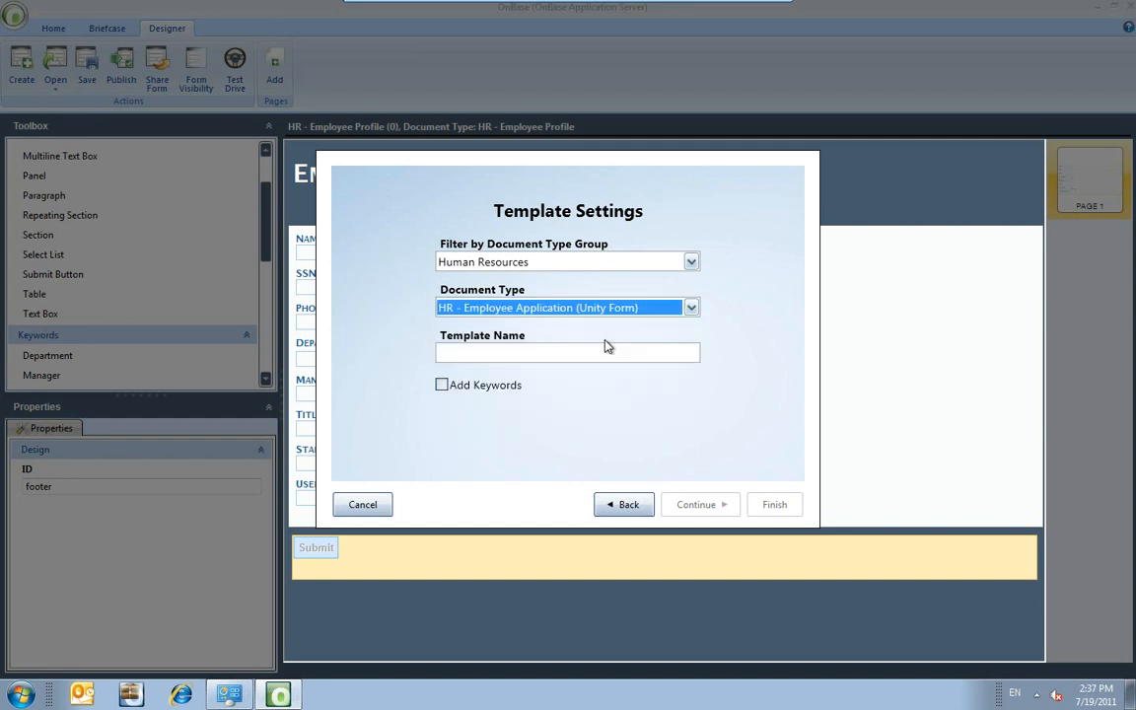
{"action": "left_click", "coordinate": [605, 352]}
{"action": "type", "text": "H"}
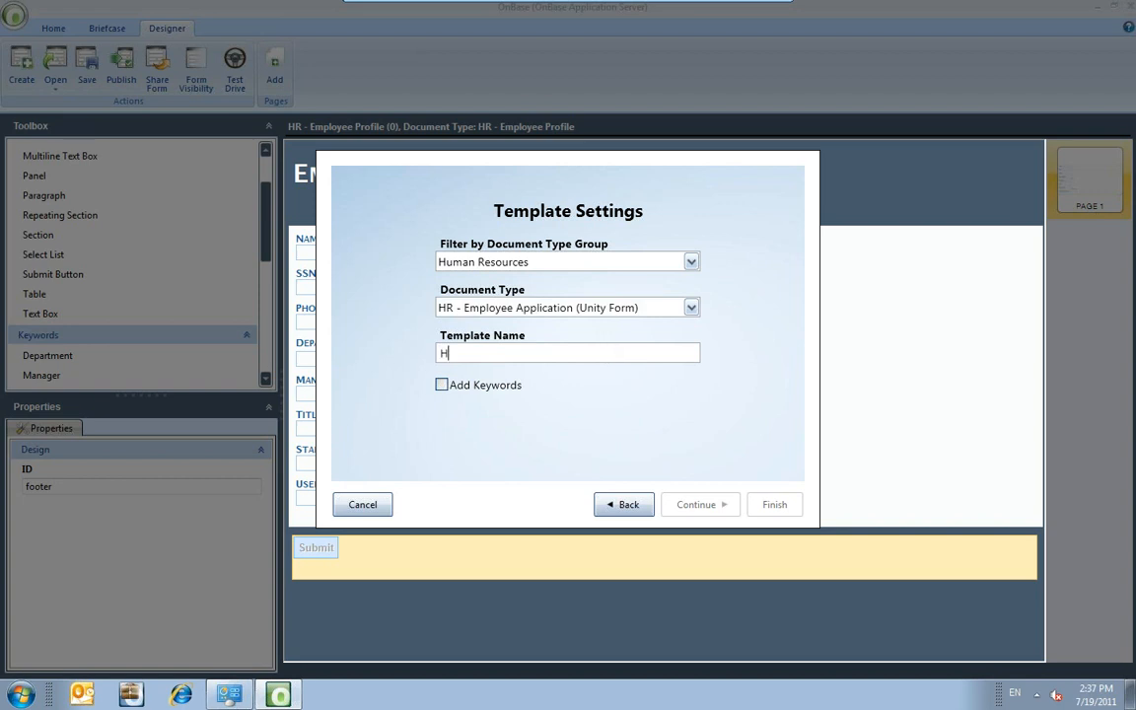
{"action": "type", "text": "R - Employee Applicatio"}
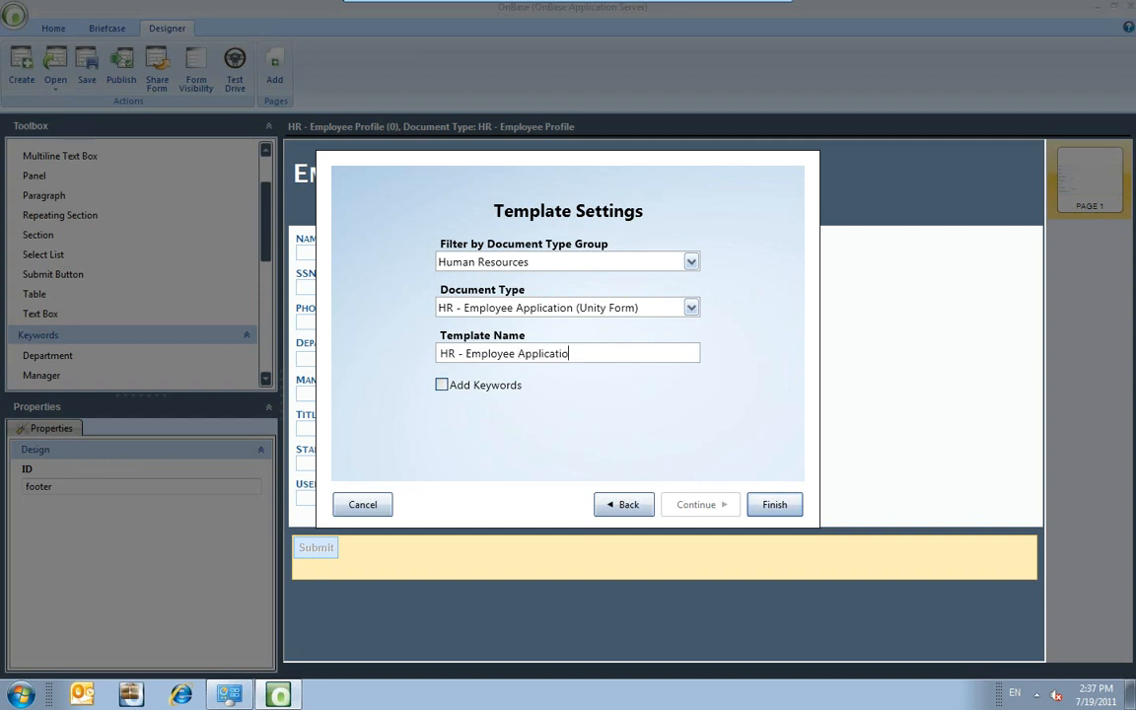
{"action": "type", "text": "n (Unity Form"}
{"action": "left_click", "coordinate": [757, 504]}
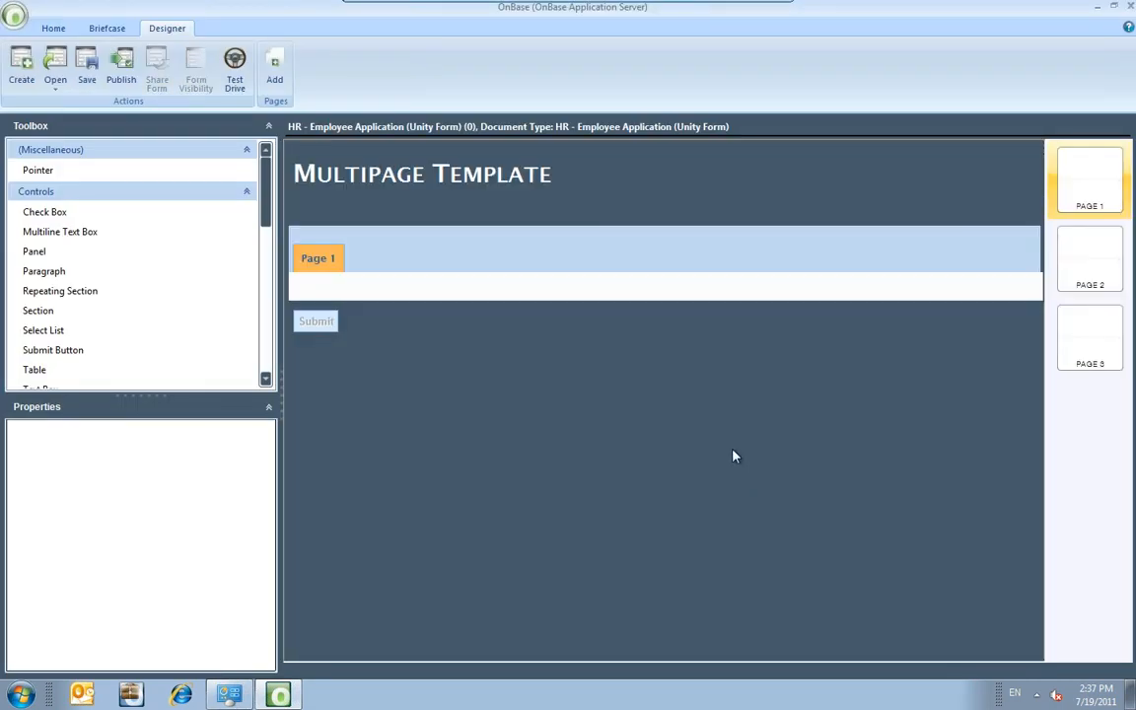
Retitle the form header from 'Multipage Template' to 'Employee Application'.
{"action": "left_click", "coordinate": [687, 182]}
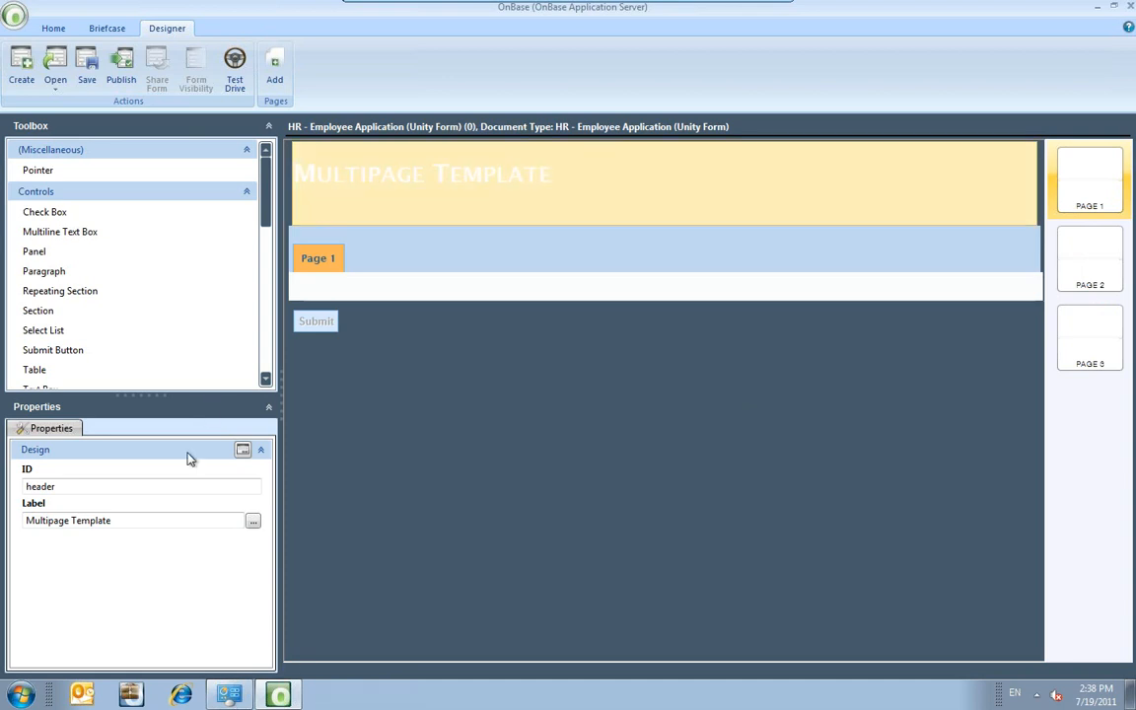
{"action": "left_click_drag", "start_coordinate": [124, 520], "coordinate": [31, 513]}
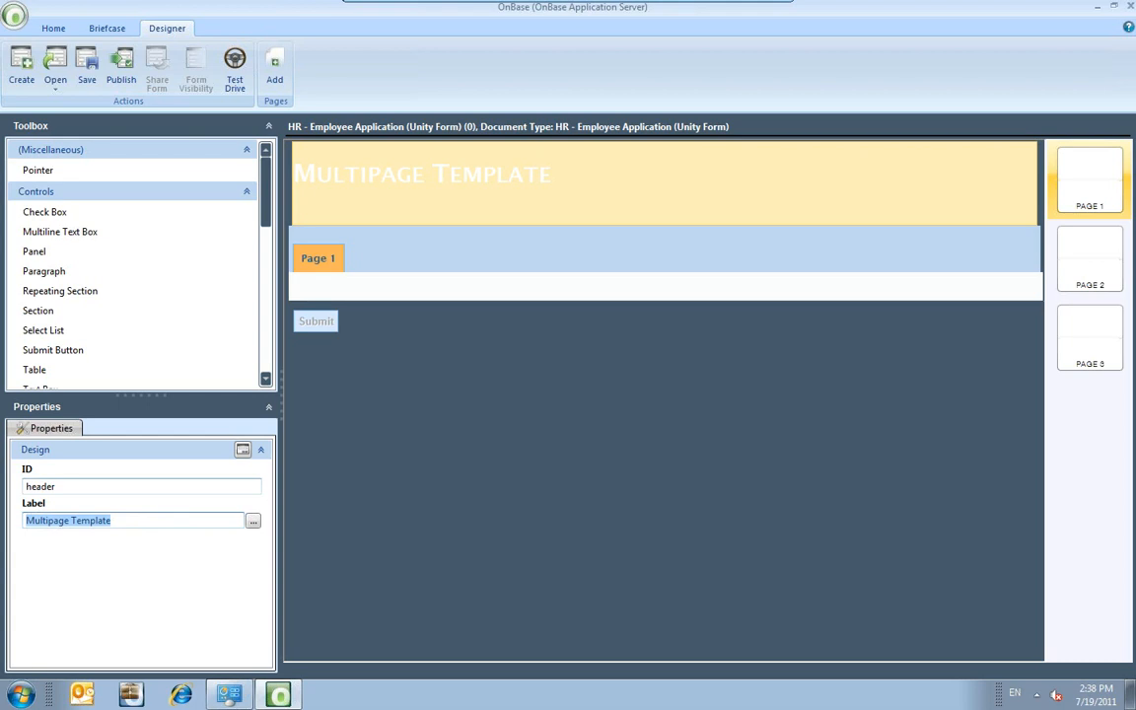
{"action": "type", "text": "Employee Application"}
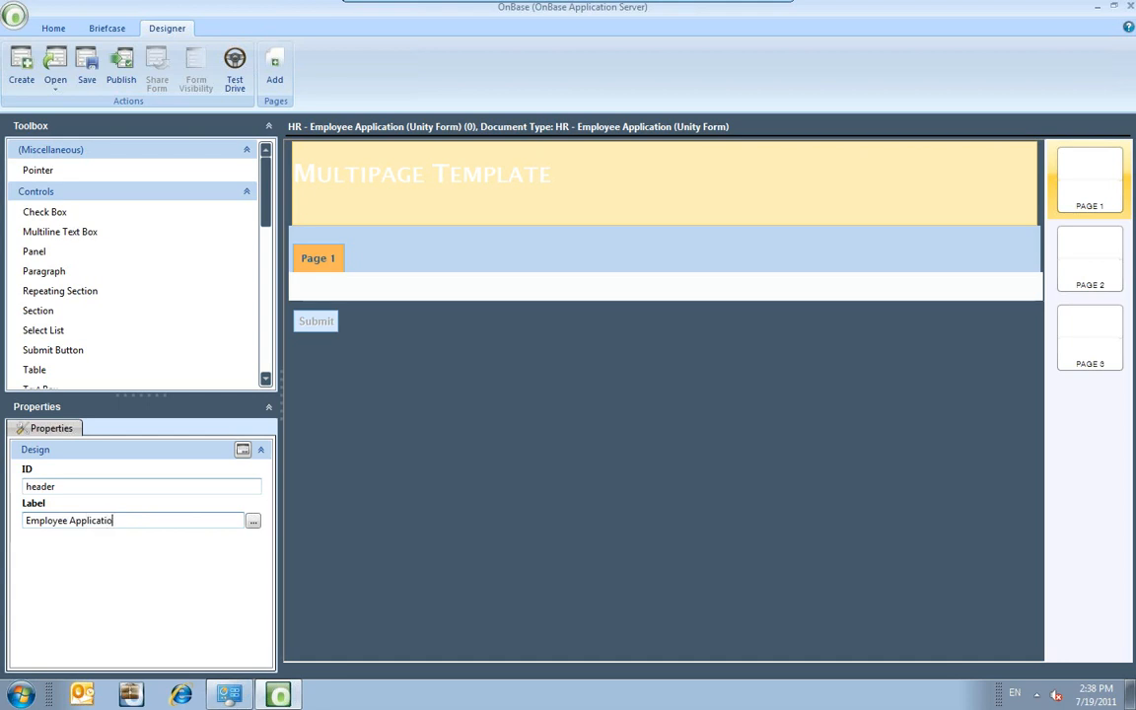
{"action": "left_click", "coordinate": [328, 399]}
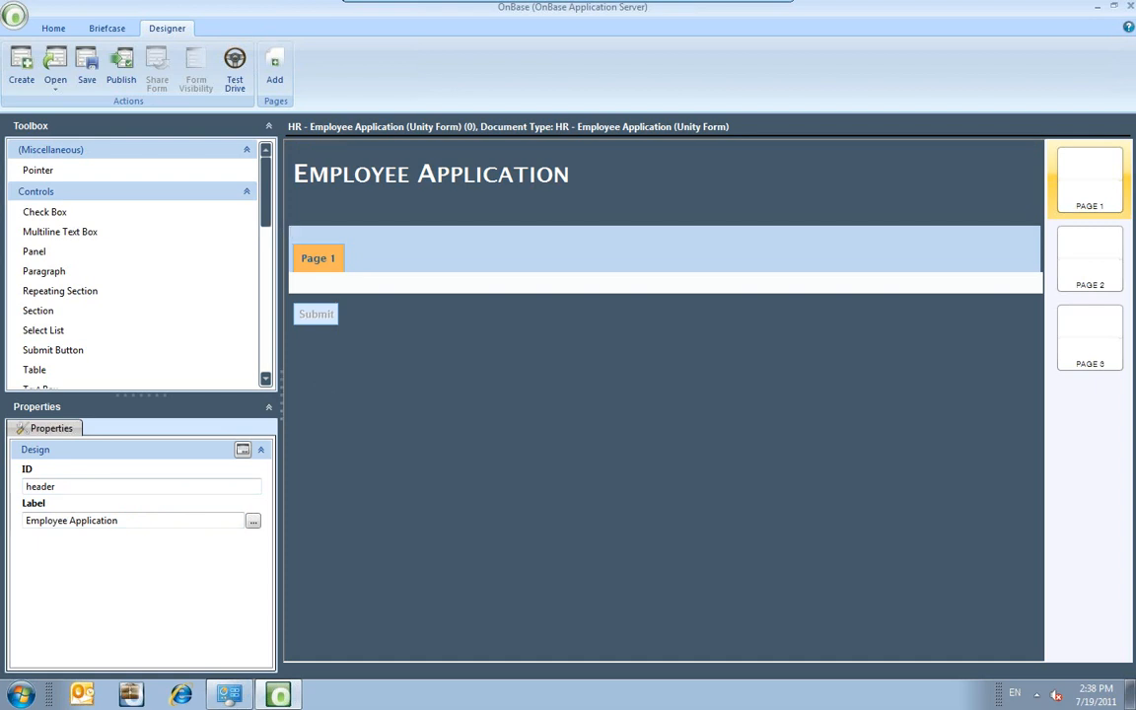
{"action": "mouse_move", "coordinate": [1106, 372]}
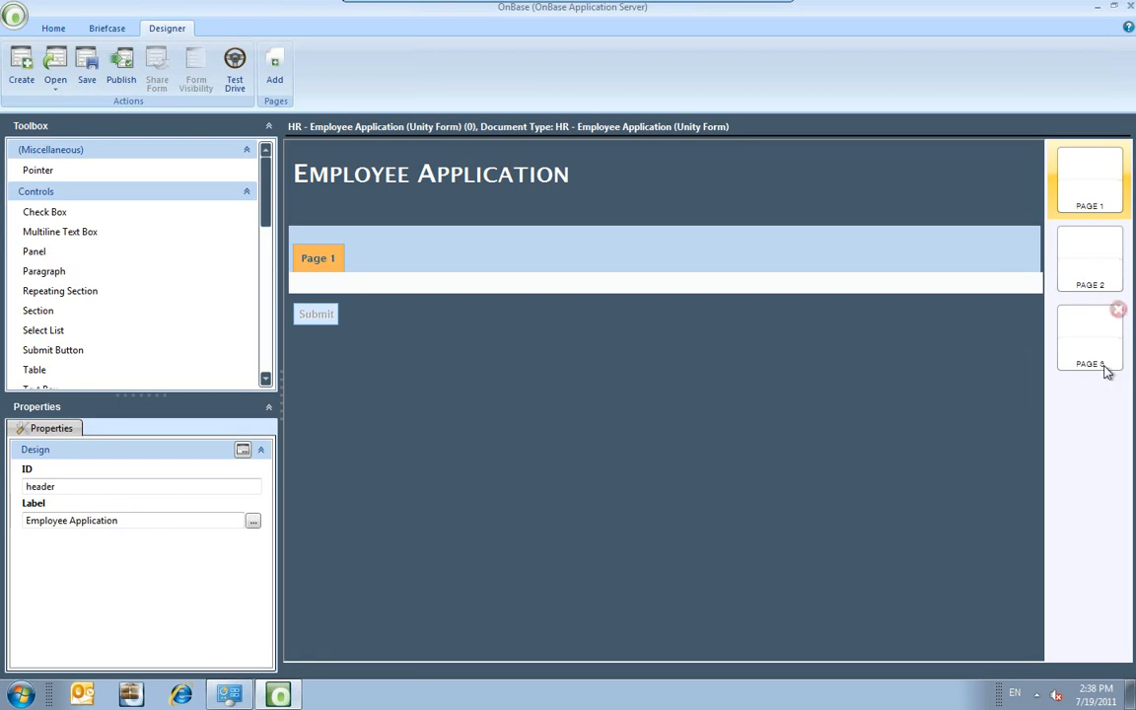
Delete Page 3 to leave two pages, then inspect the navigation band and select Page 1.
{"action": "left_click", "coordinate": [1119, 315]}
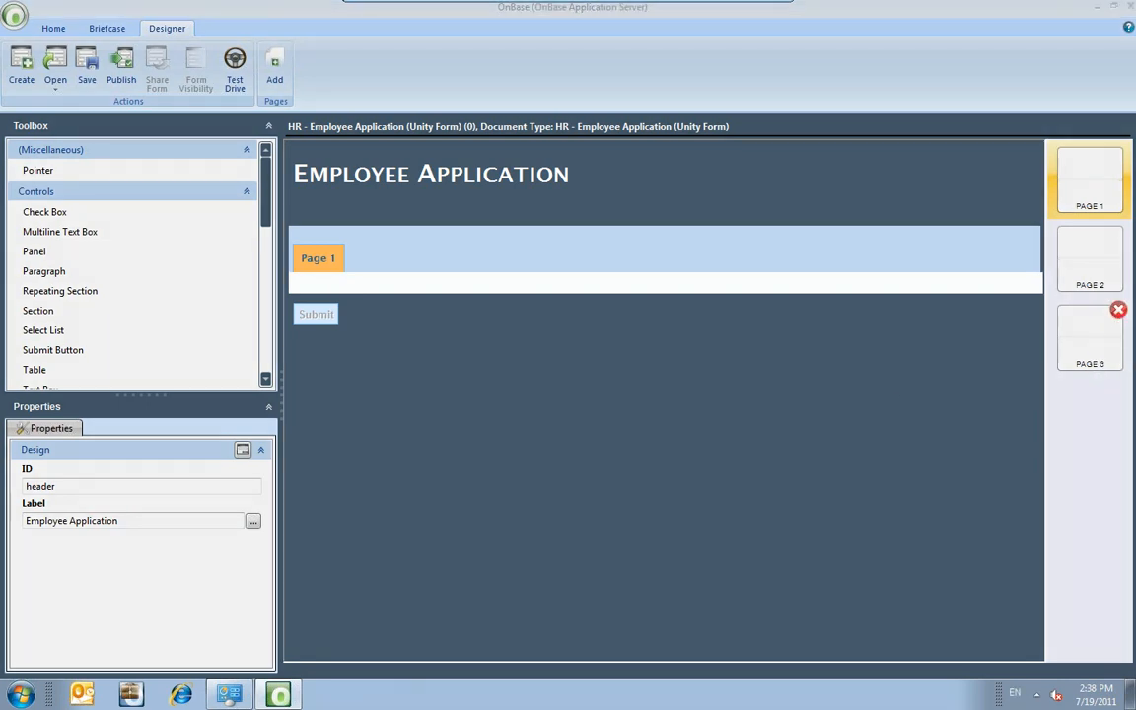
{"action": "left_click", "coordinate": [507, 383]}
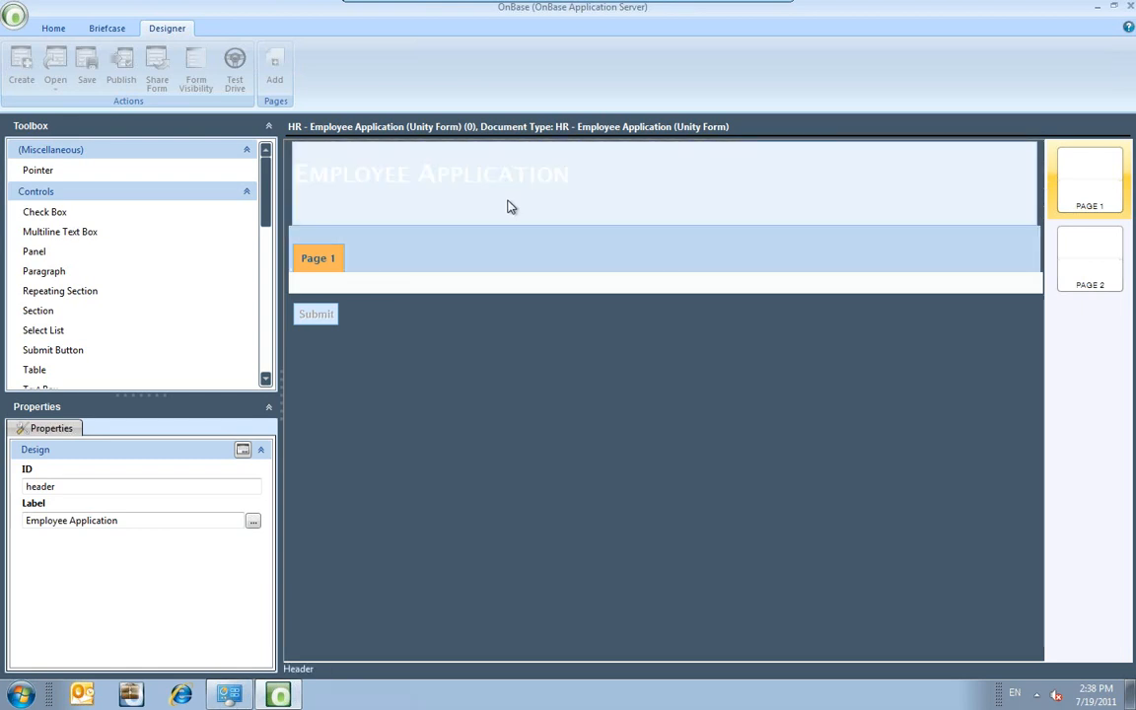
{"action": "left_click", "coordinate": [466, 262]}
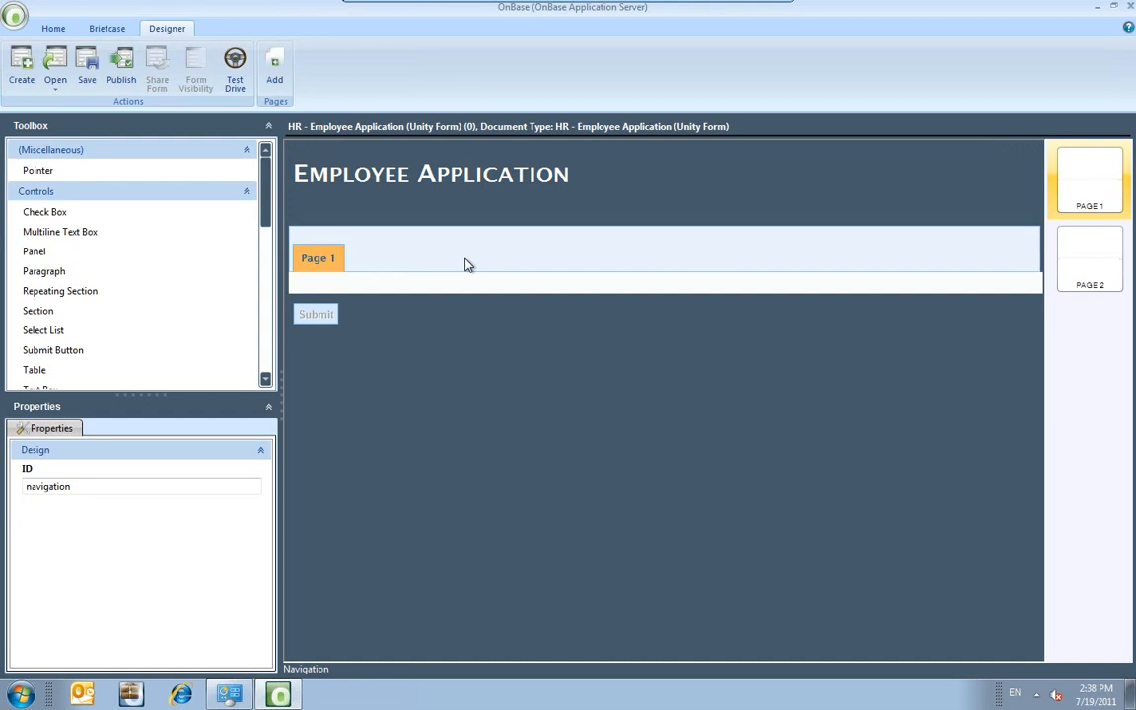
{"action": "left_click", "coordinate": [291, 282]}
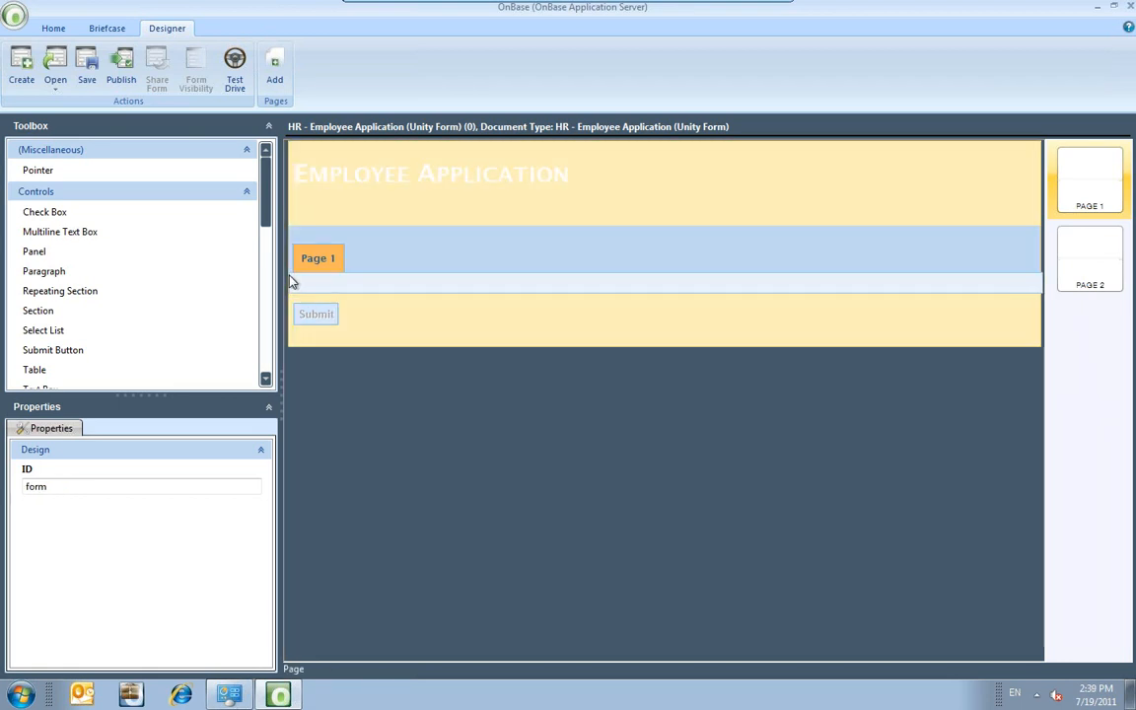
{"action": "left_click", "coordinate": [291, 279]}
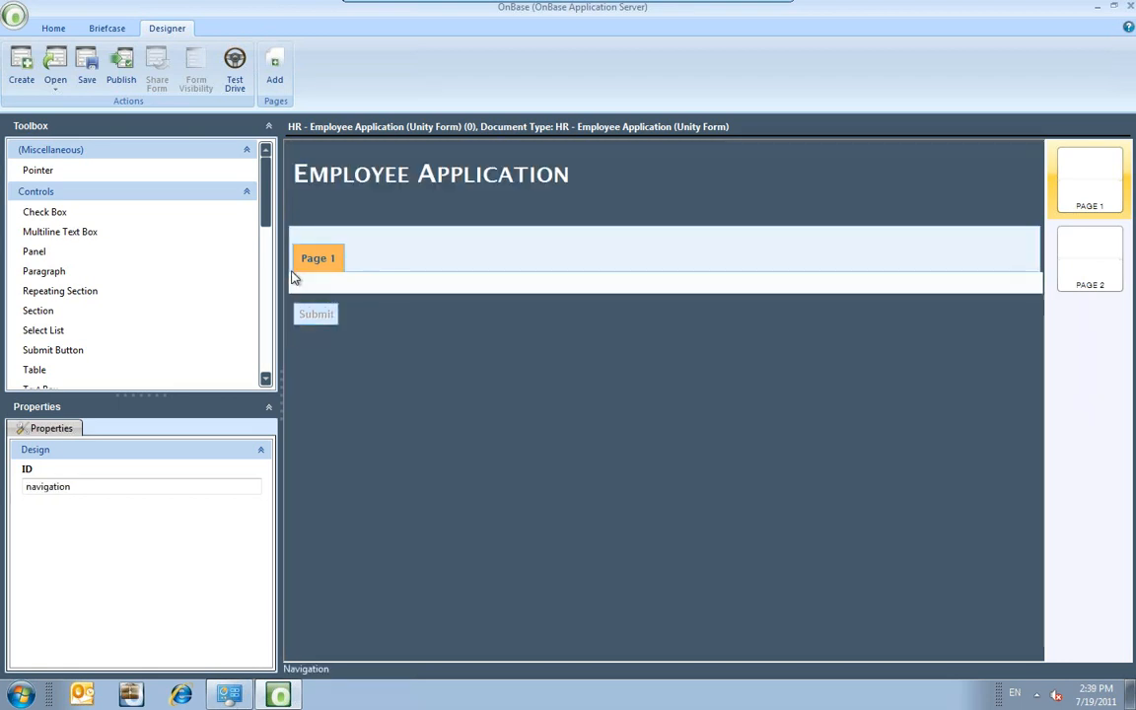
{"action": "left_click", "coordinate": [288, 272]}
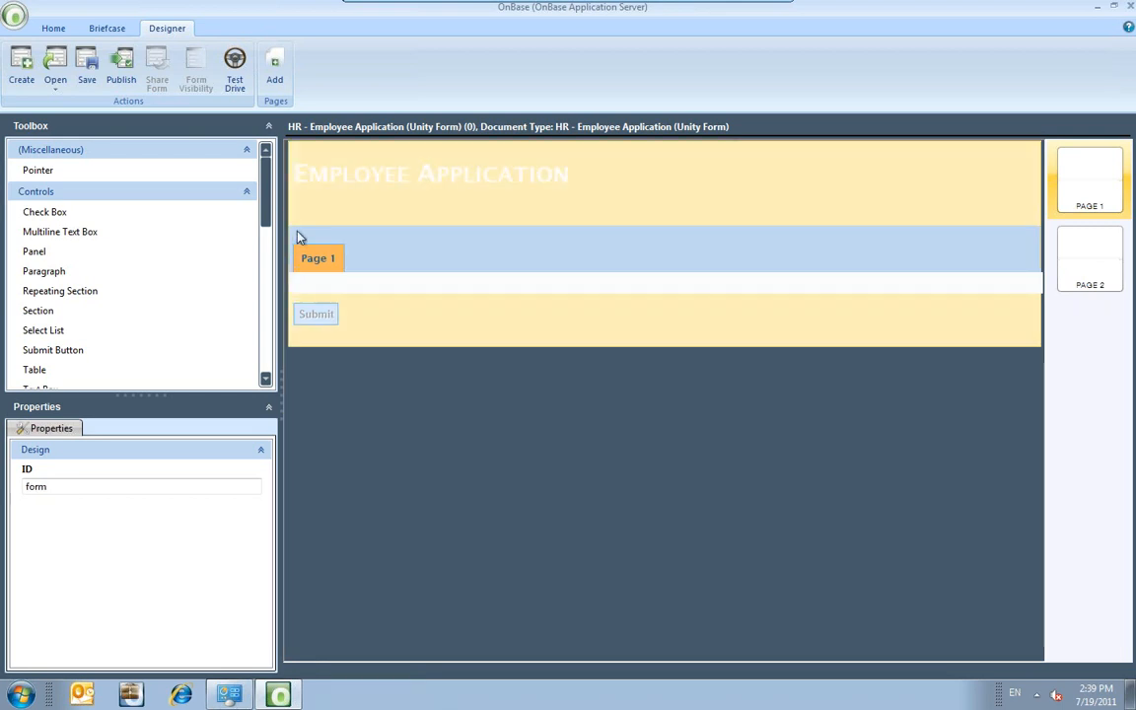
{"action": "left_click", "coordinate": [298, 229]}
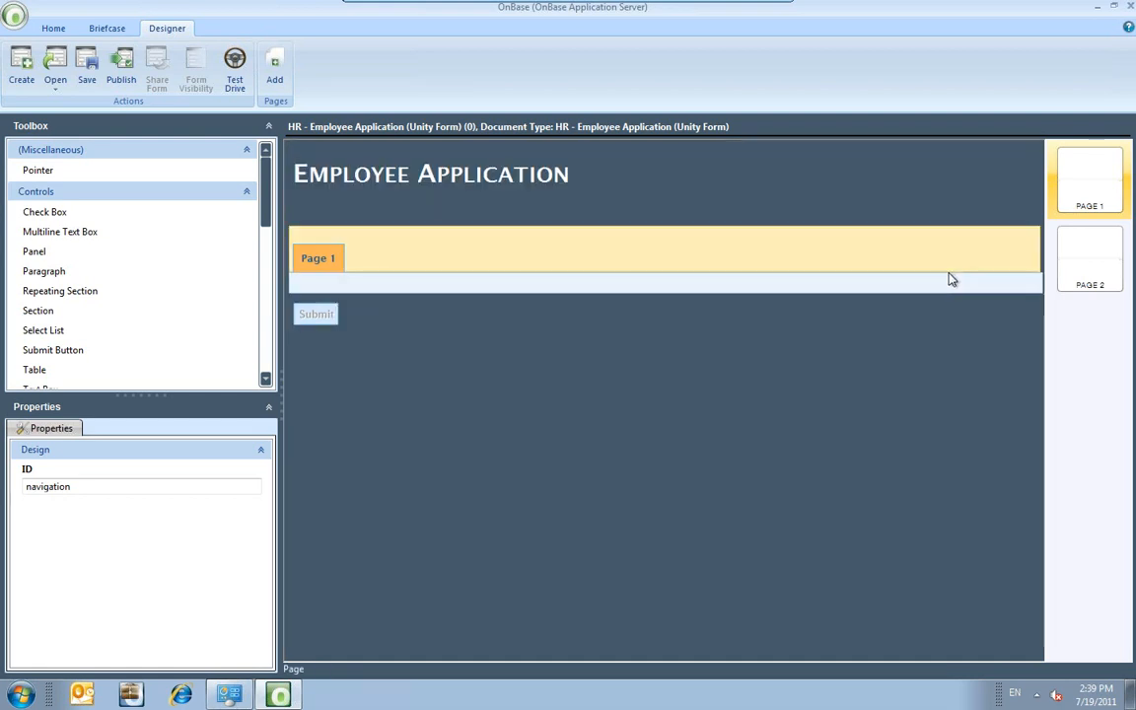
{"action": "left_click", "coordinate": [949, 279]}
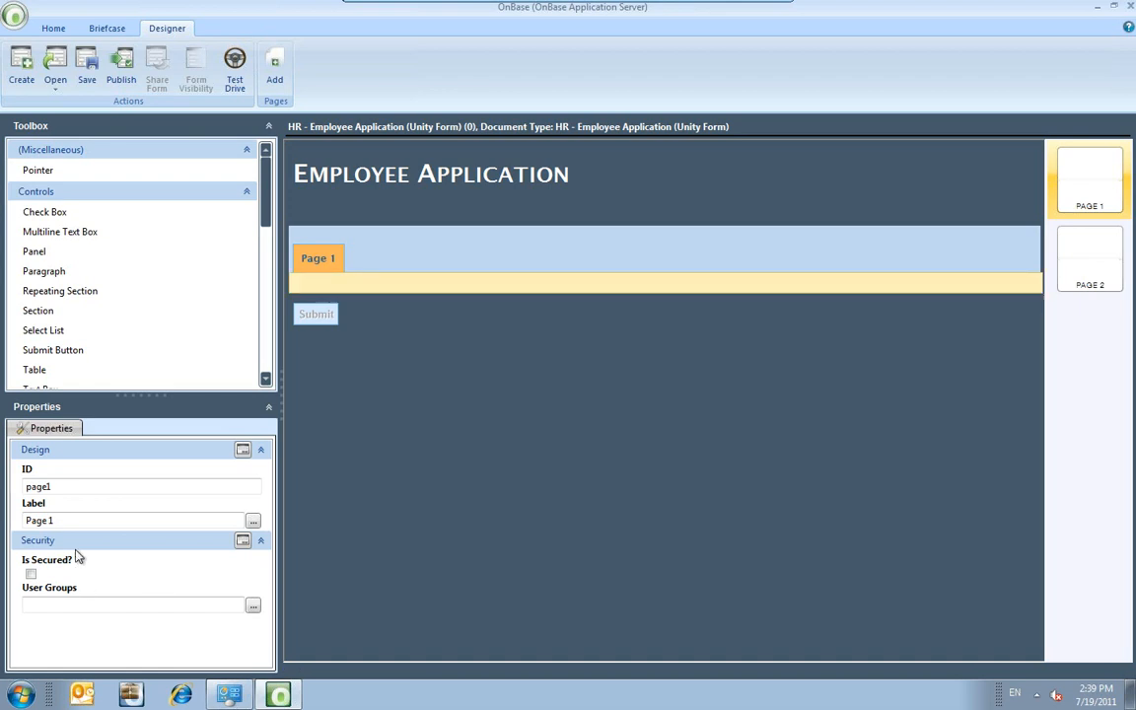
Label Page 1 'Applicant Information' and collapse the (Miscellaneous) toolbox group.
{"action": "left_click_drag", "start_coordinate": [59, 520], "coordinate": [2, 519]}
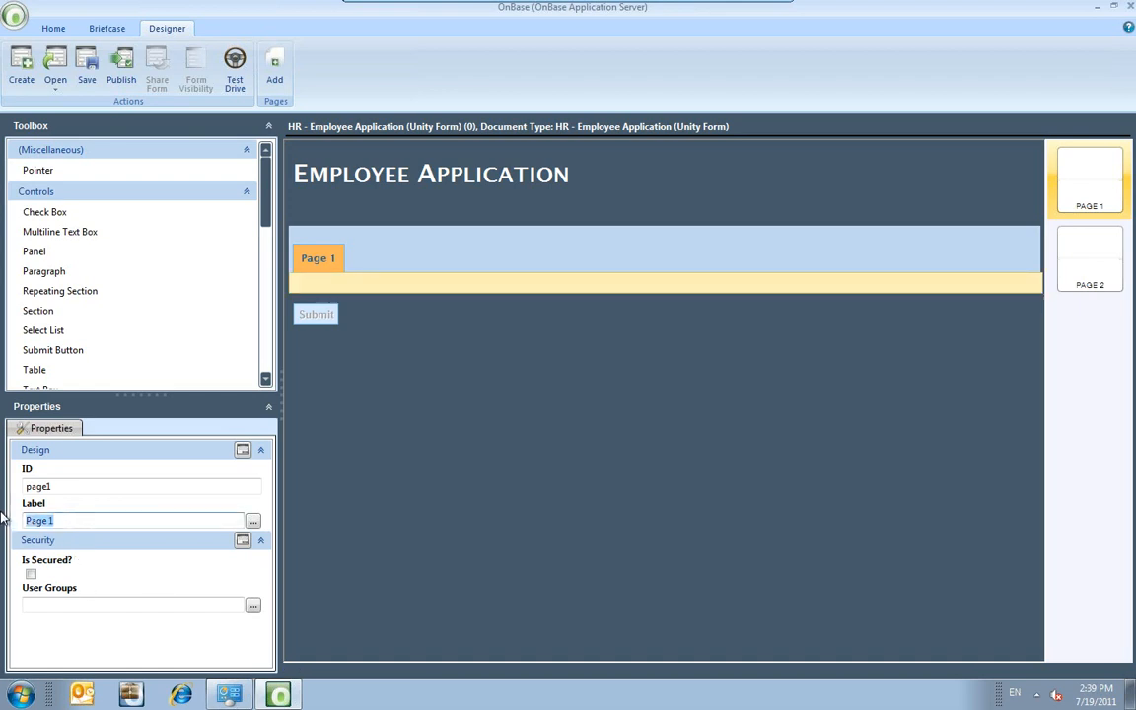
{"action": "type", "text": "Applicant Information"}
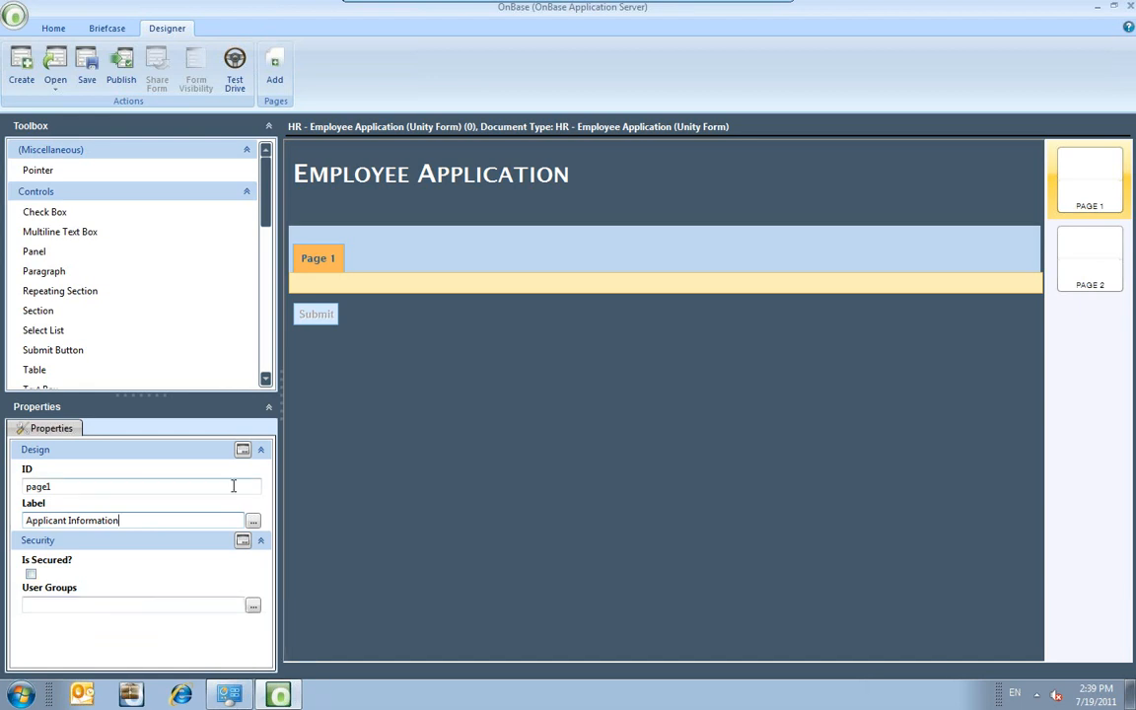
{"action": "left_click", "coordinate": [473, 284]}
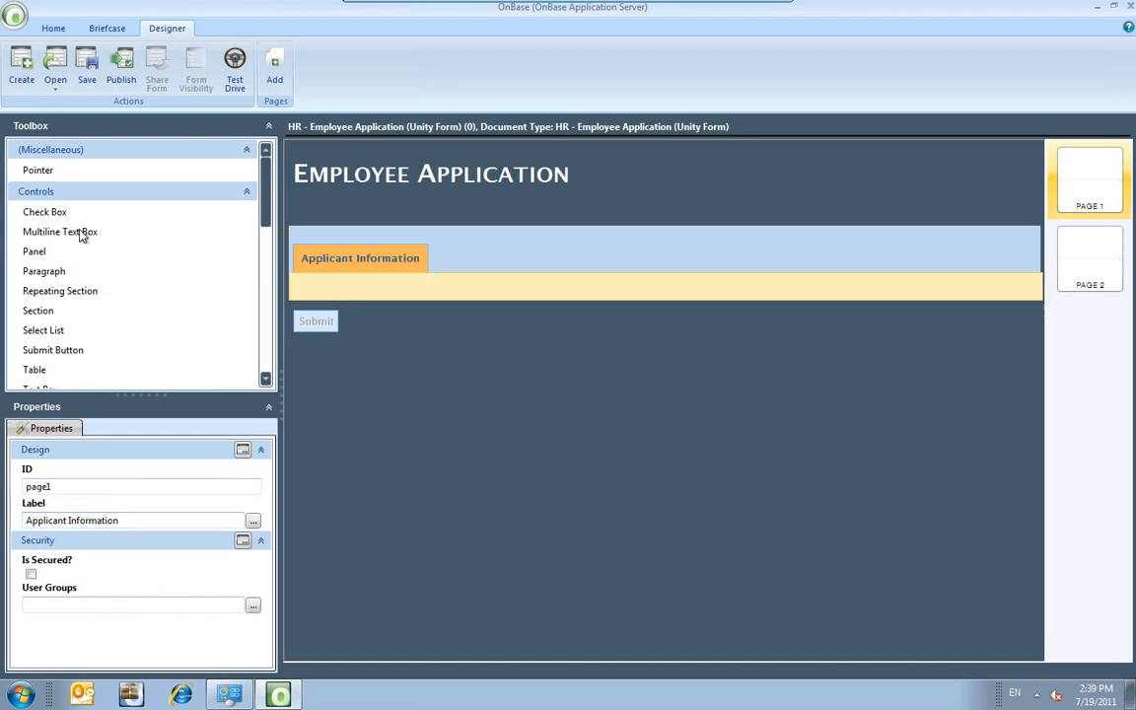
{"action": "left_click", "coordinate": [246, 150]}
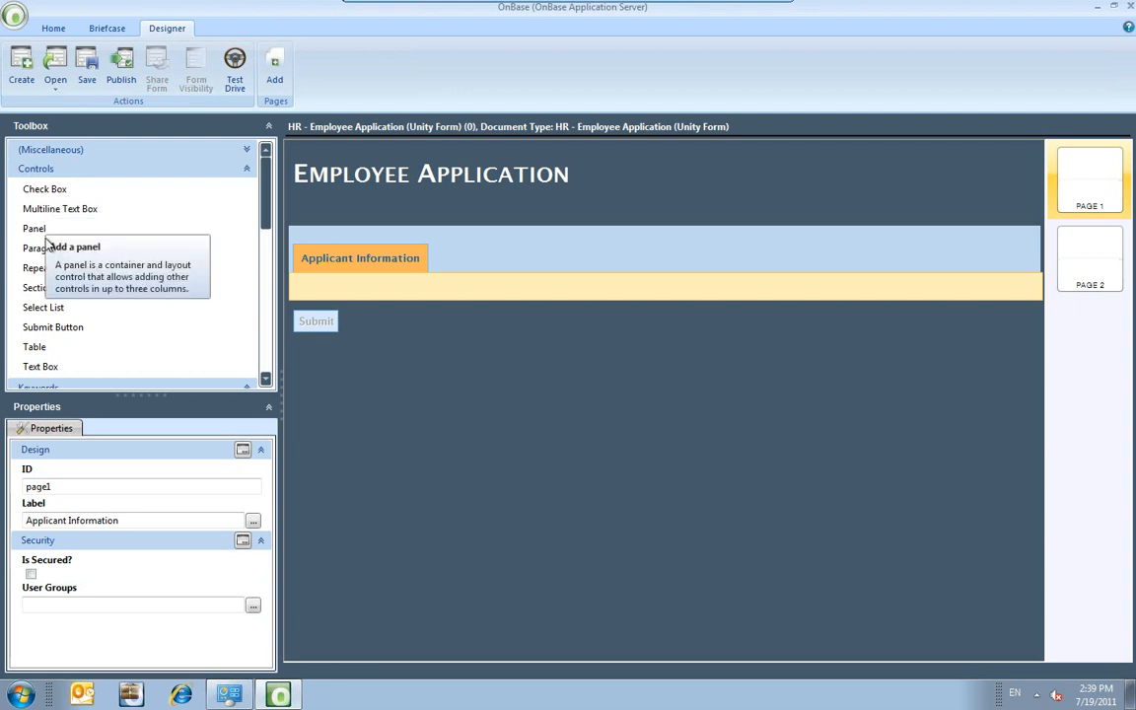
Drop a new section onto the first page and title it 'Applicant Information'.
{"action": "left_click", "coordinate": [40, 288]}
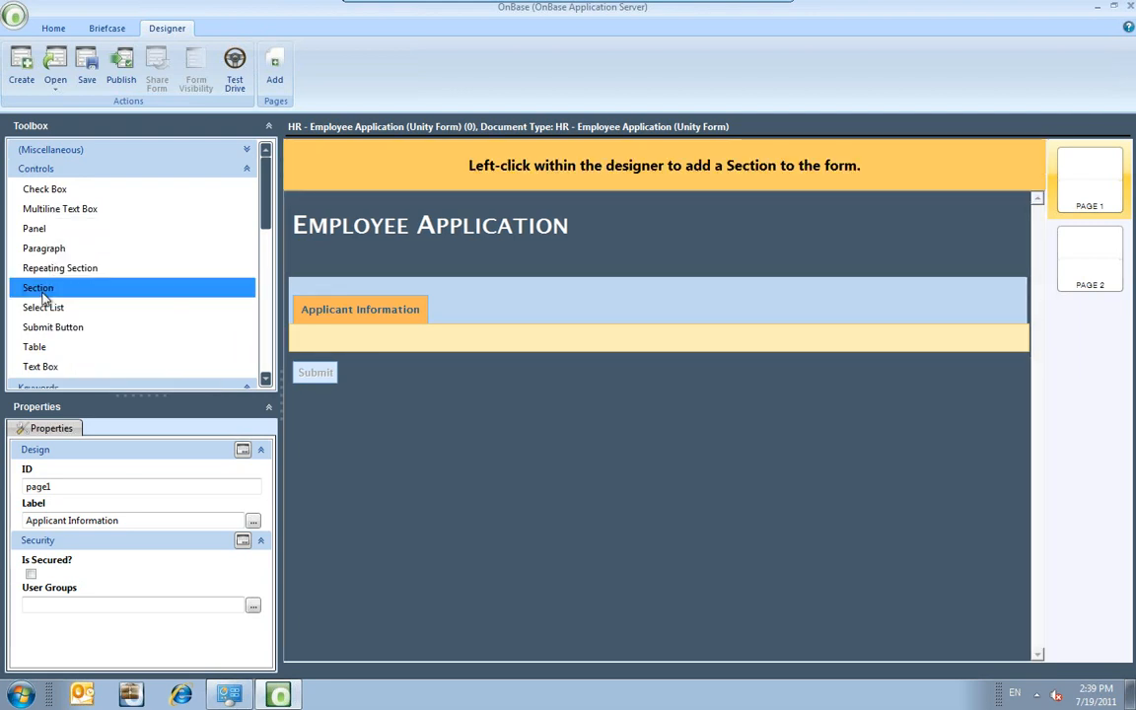
{"action": "left_click", "coordinate": [327, 335]}
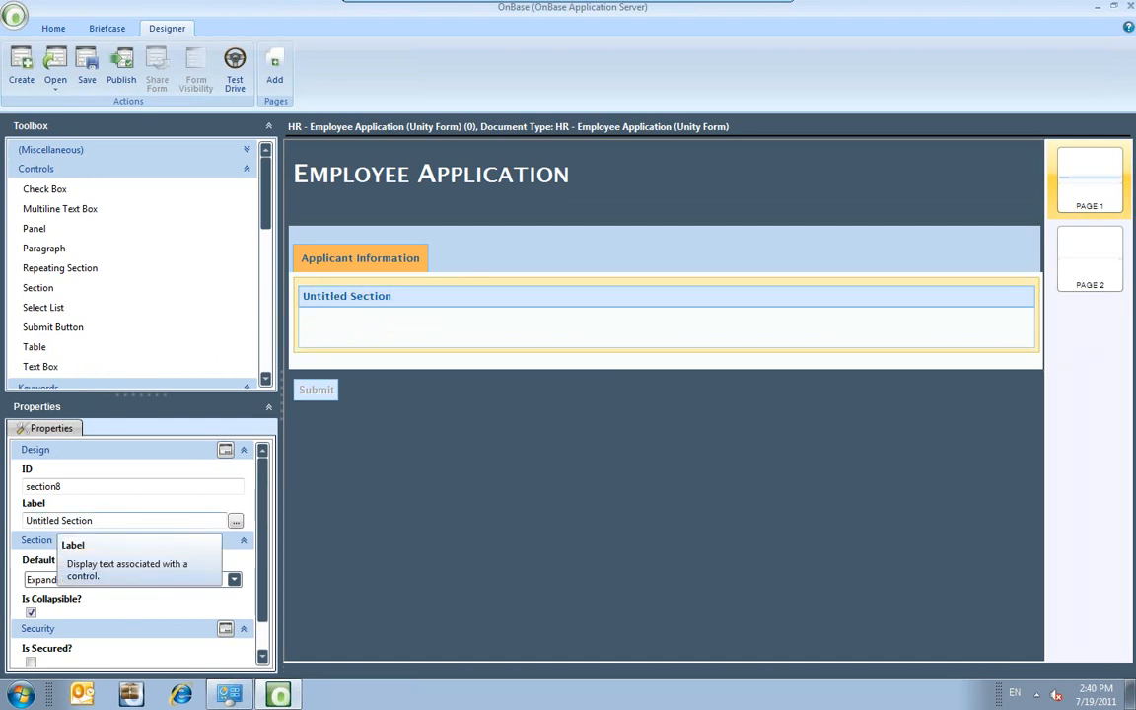
{"action": "left_click_drag", "start_coordinate": [97, 521], "coordinate": [6, 508]}
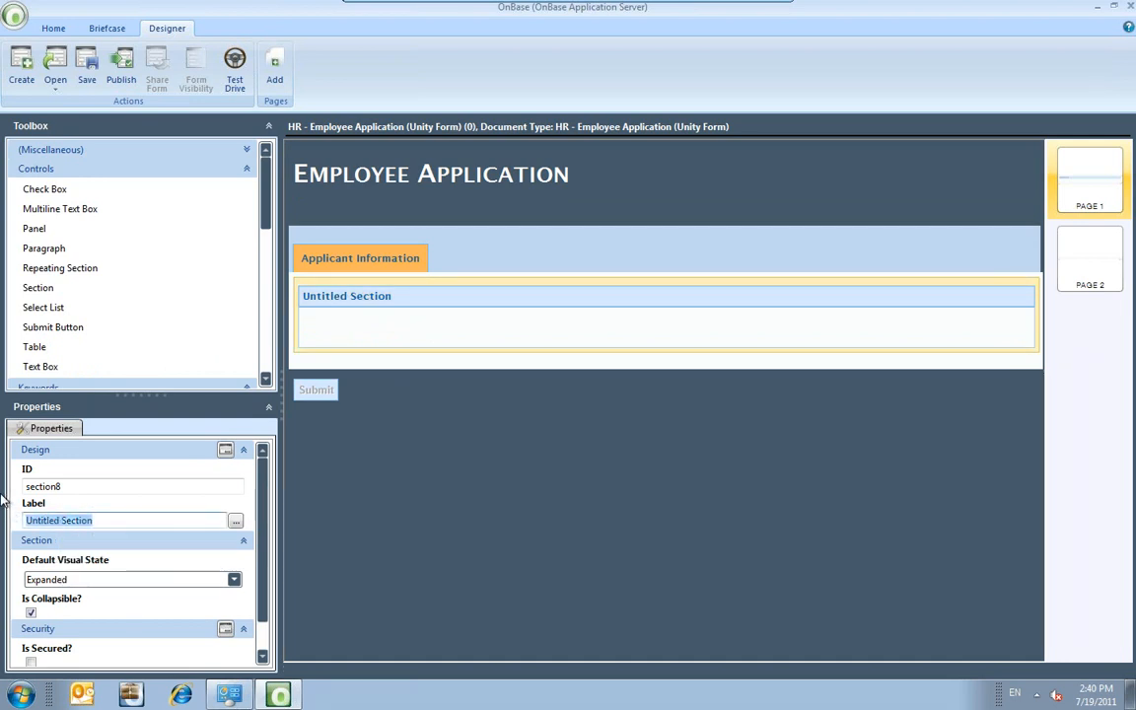
{"action": "type", "text": "Applicant Information"}
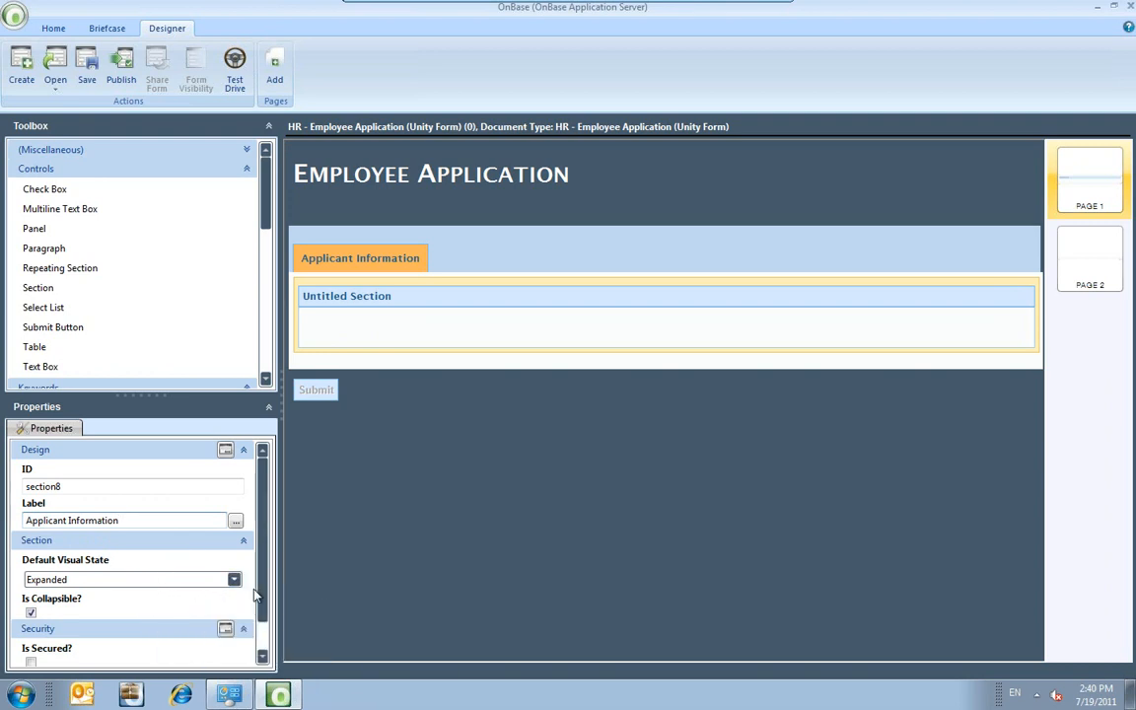
{"action": "scroll", "coordinate": [264, 613], "scroll_direction": "down", "scroll_amount": 1}
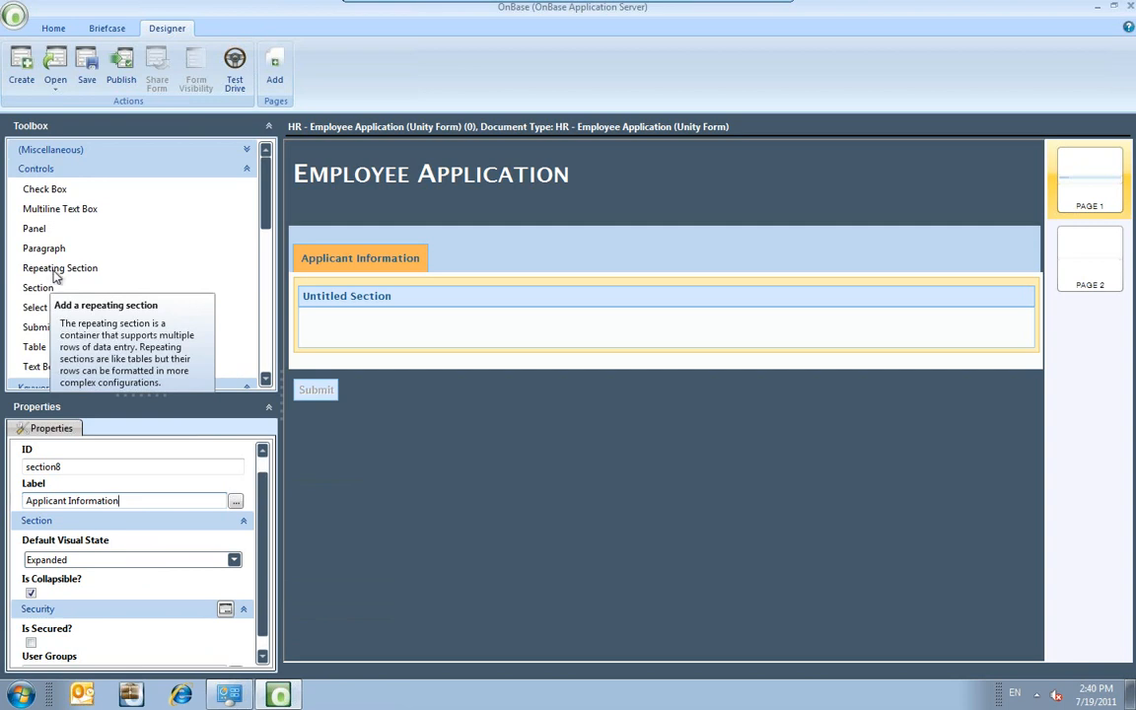
{"action": "left_click", "coordinate": [366, 522]}
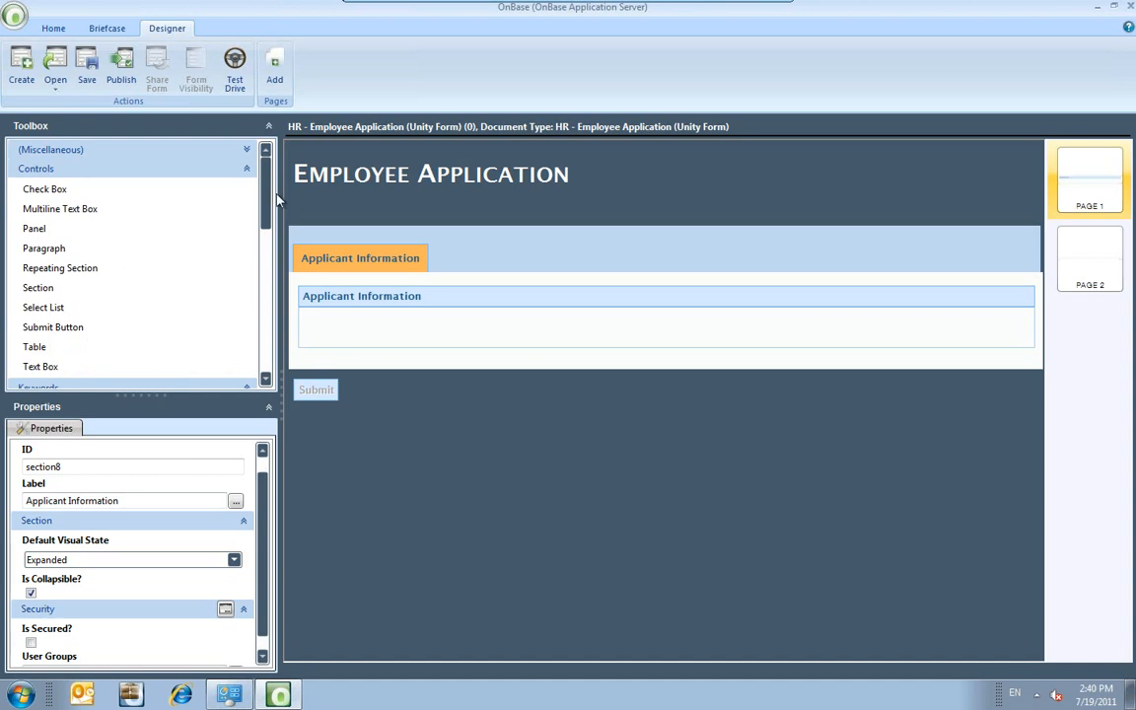
{"action": "left_click_drag", "start_coordinate": [265, 197], "coordinate": [264, 276]}
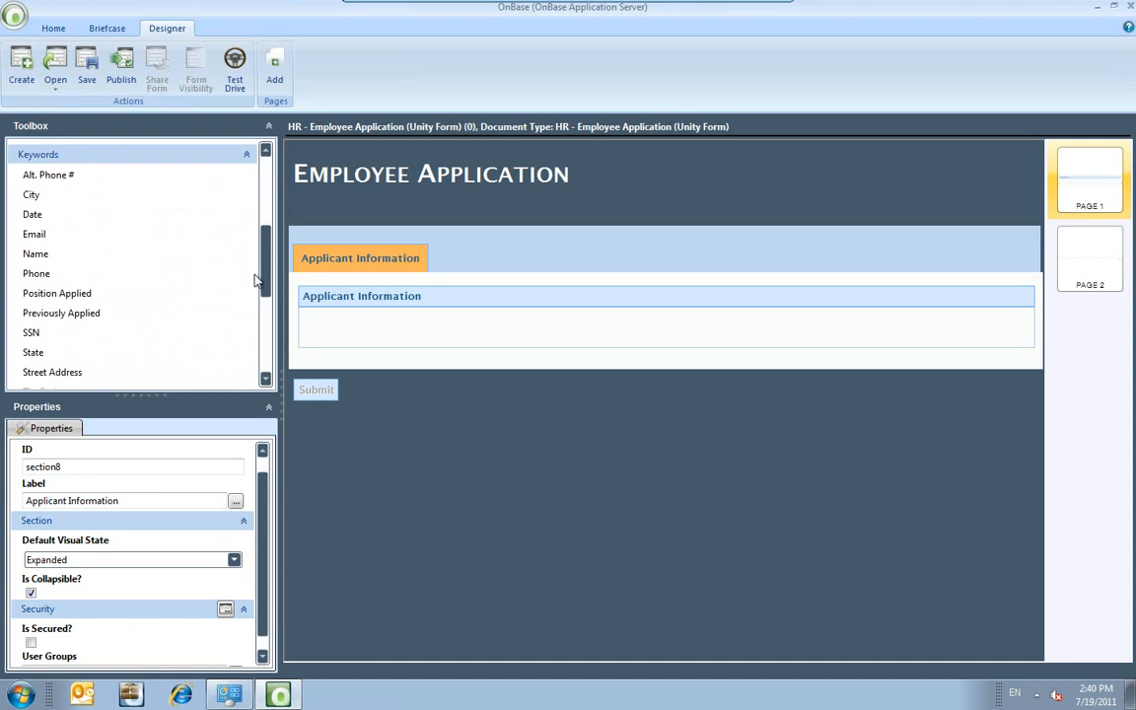
Add the Name keyword field to the section, with SSN directly below it.
{"action": "left_click", "coordinate": [51, 255]}
{"action": "left_click", "coordinate": [370, 381]}
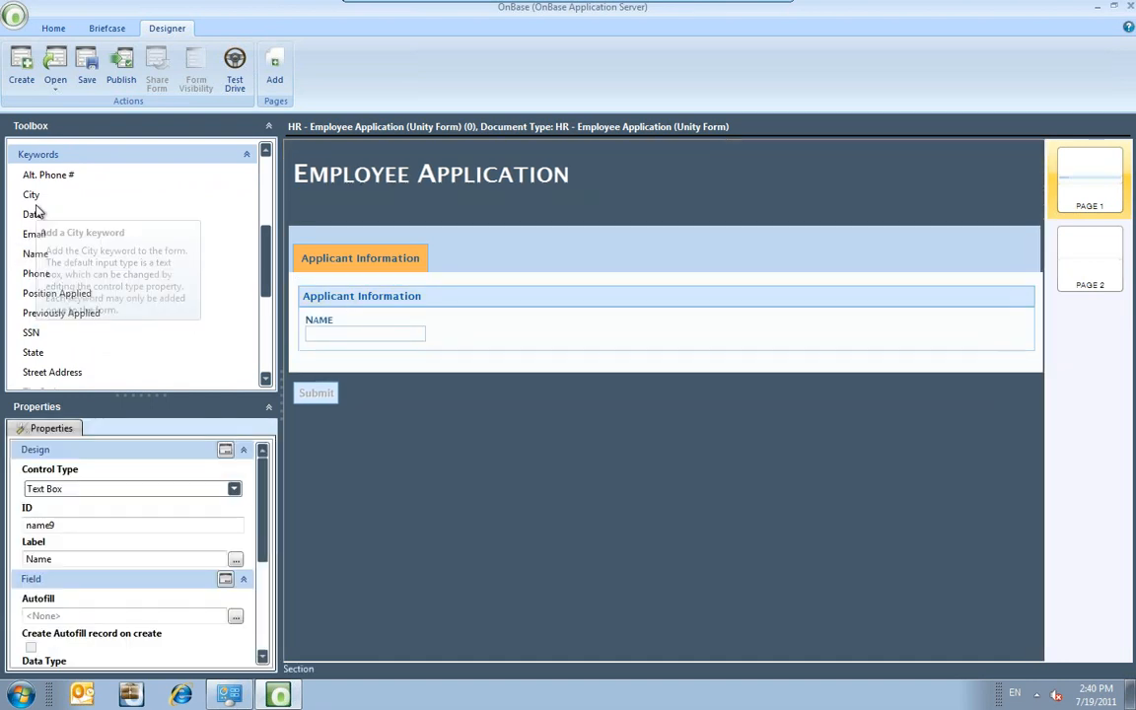
{"action": "left_click", "coordinate": [40, 332]}
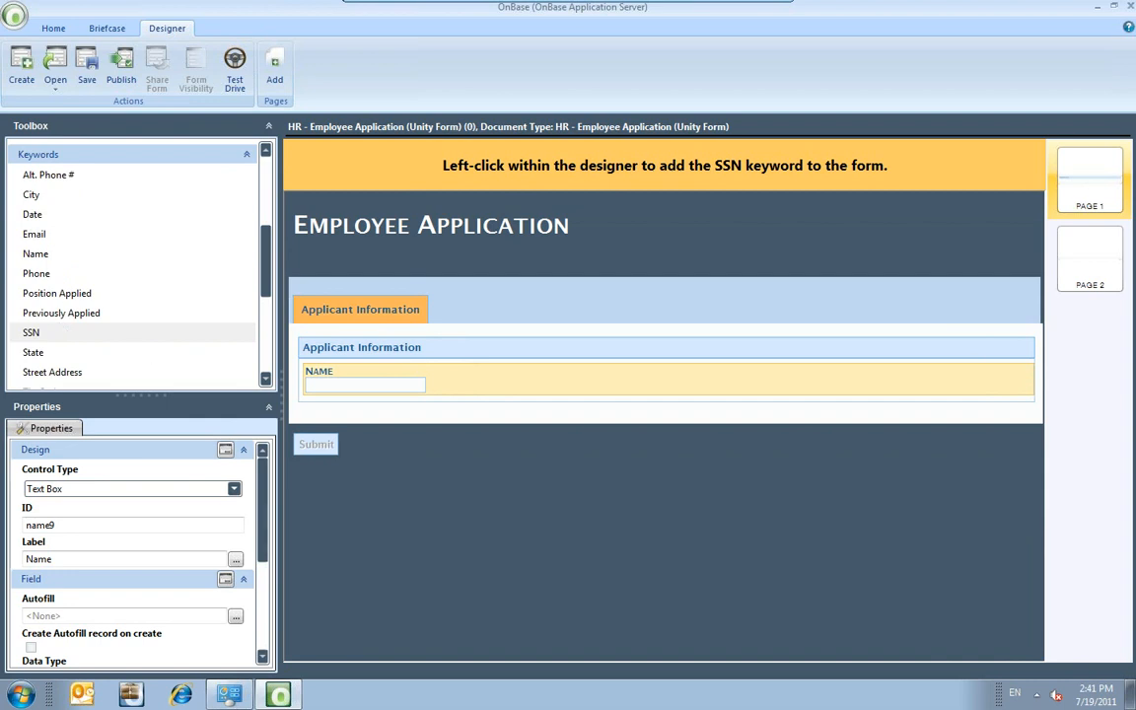
{"action": "left_click", "coordinate": [324, 404]}
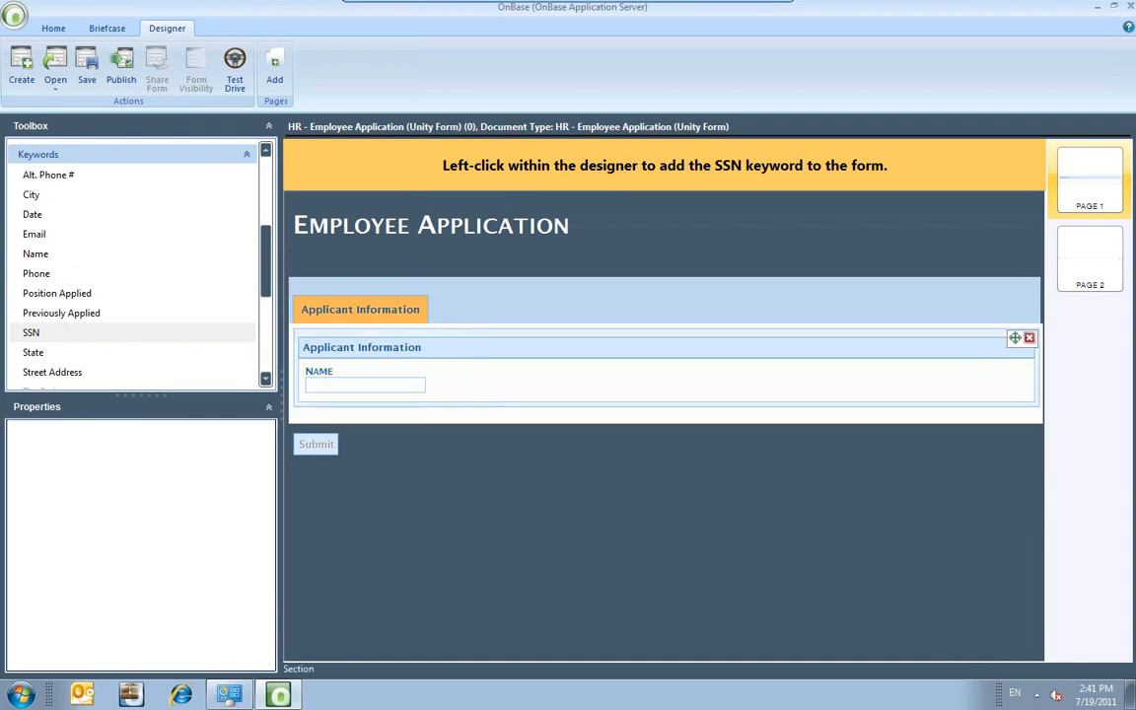
{"action": "left_click", "coordinate": [333, 397]}
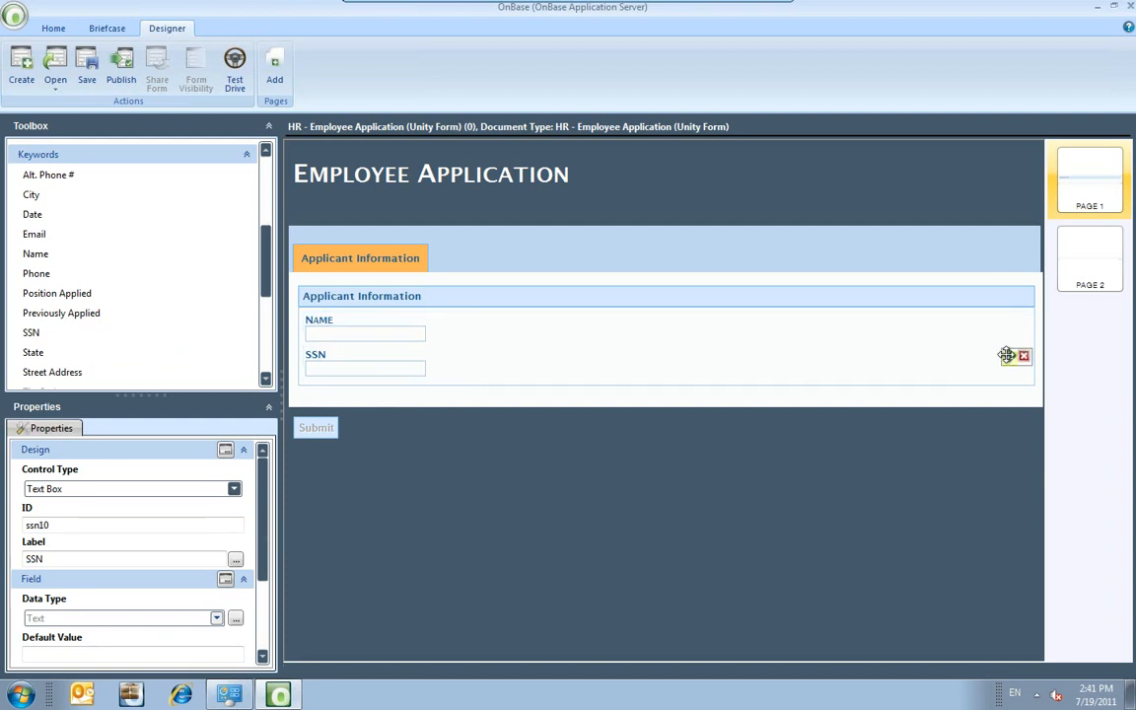
{"action": "left_click_drag", "start_coordinate": [265, 262], "coordinate": [264, 188]}
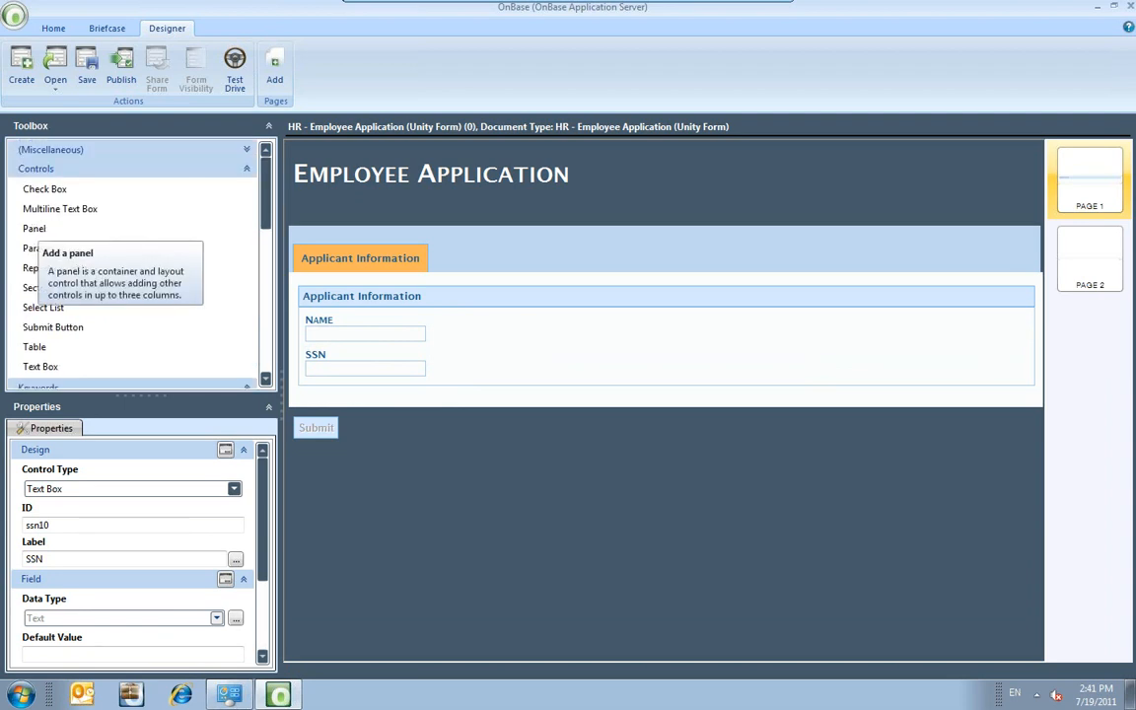
Insert a 2-column panel below SSN, moving NAME into the left column and SSN into the right.
{"action": "left_click", "coordinate": [40, 228]}
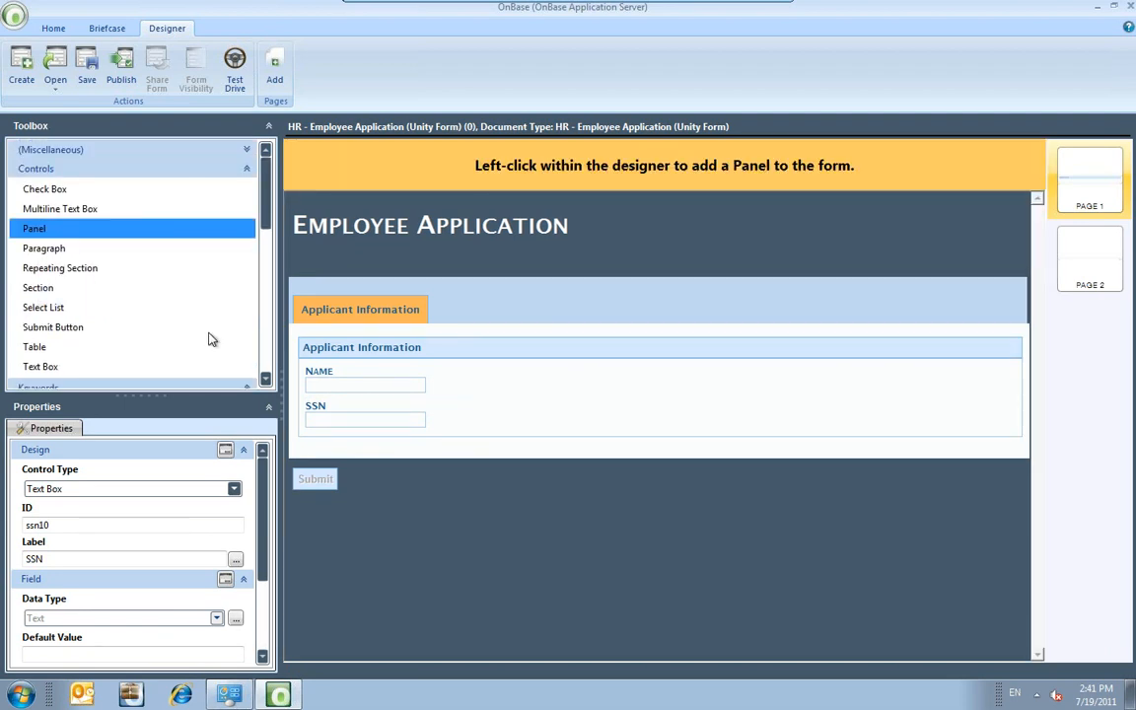
{"action": "left_click", "coordinate": [440, 431]}
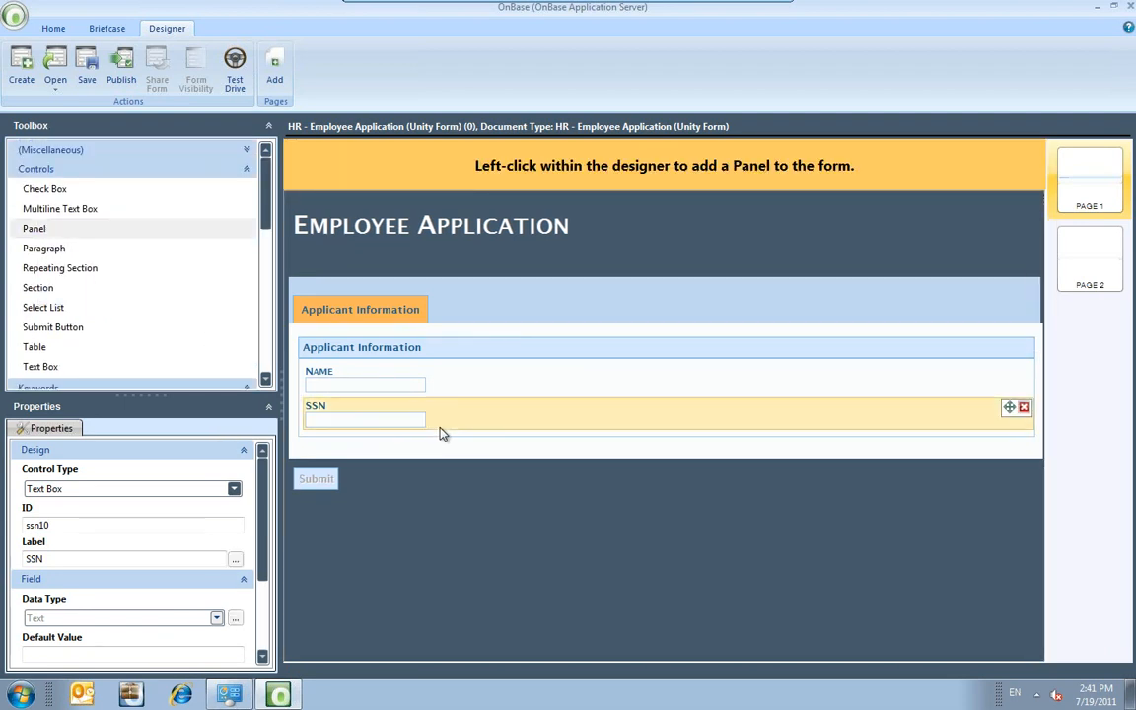
{"action": "left_click", "coordinate": [75, 230]}
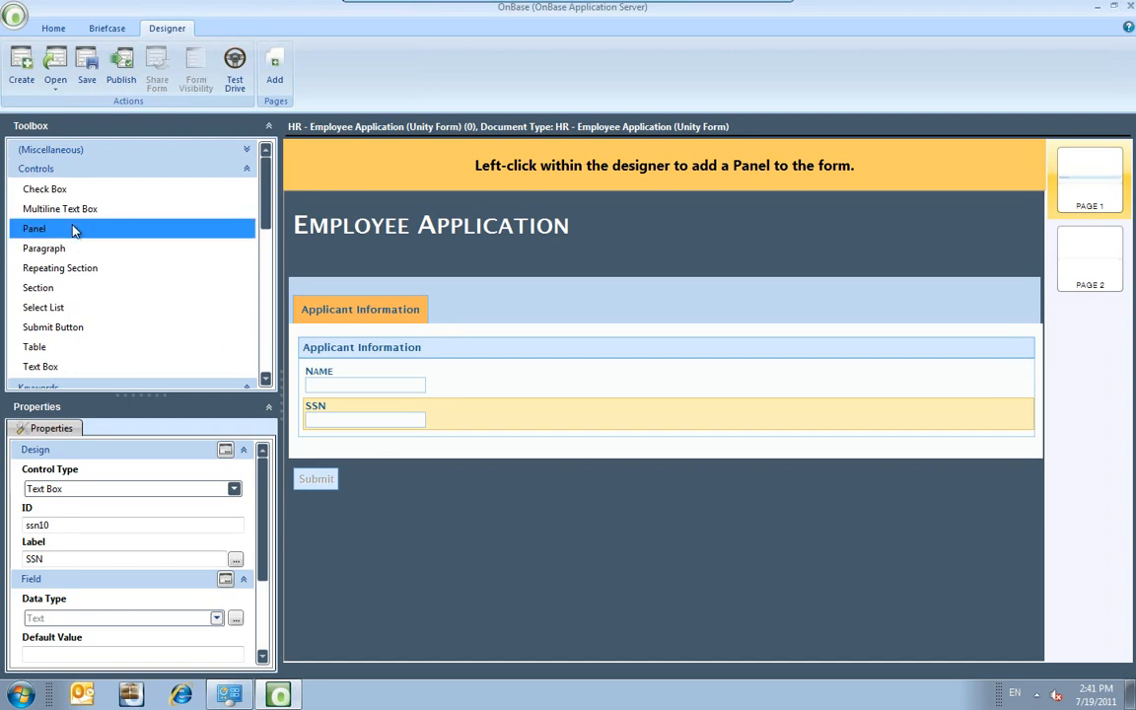
{"action": "left_click", "coordinate": [444, 432]}
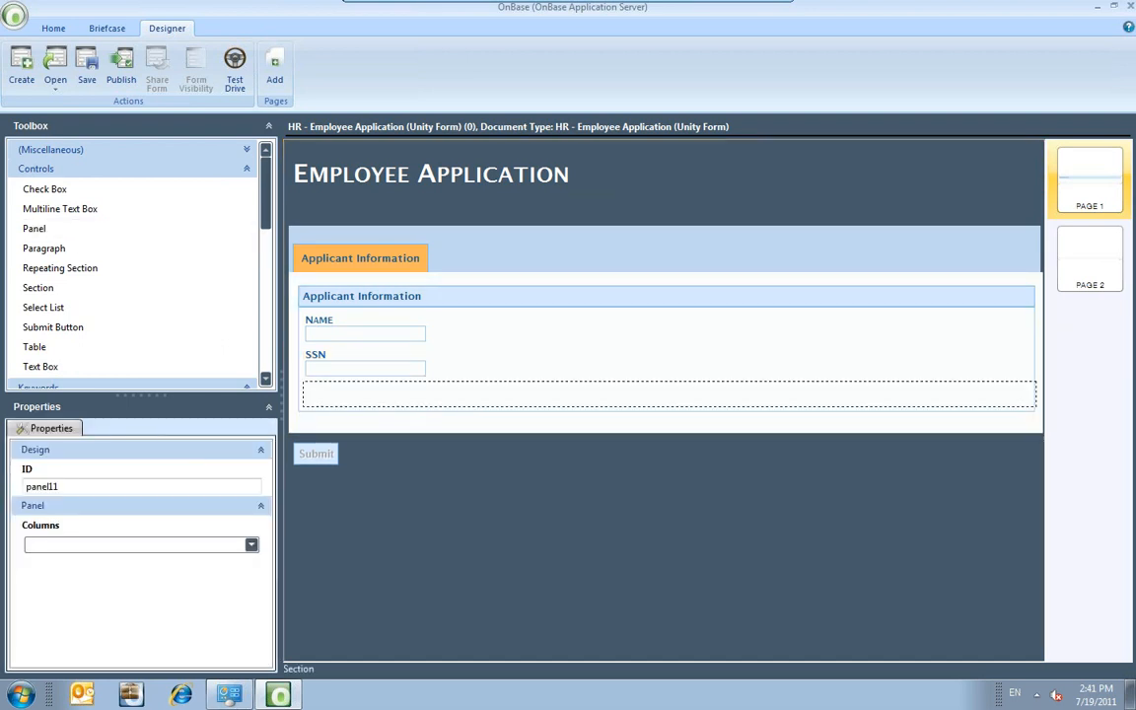
{"action": "left_click", "coordinate": [251, 544]}
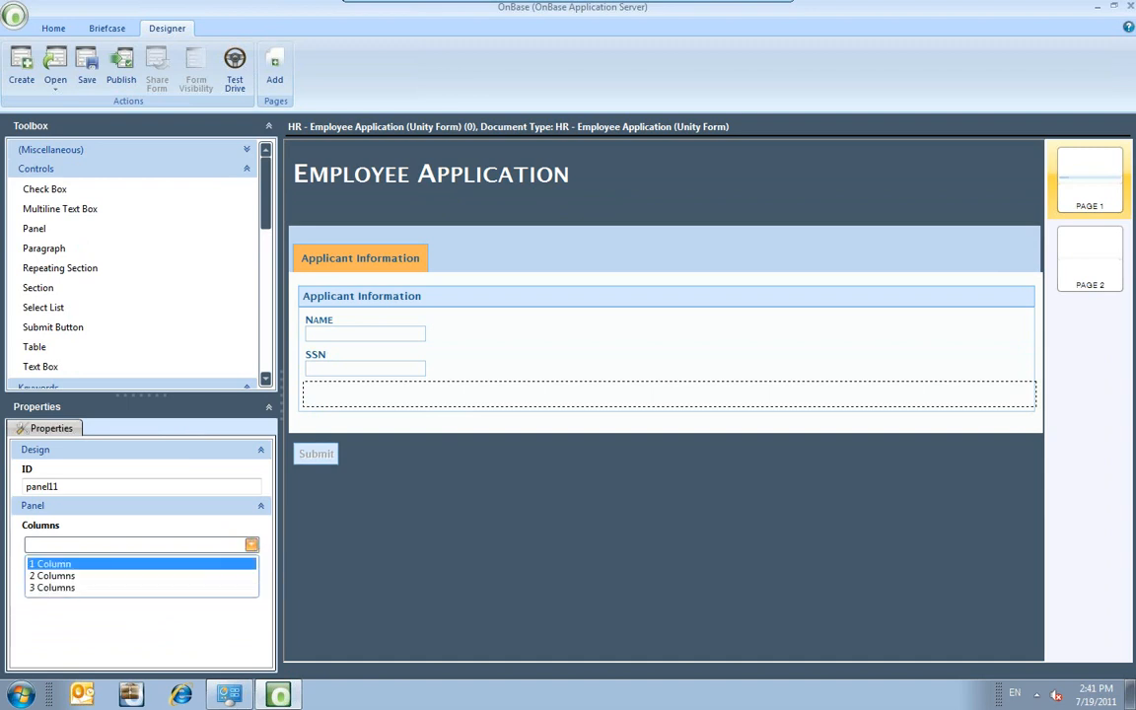
{"action": "left_click", "coordinate": [179, 576]}
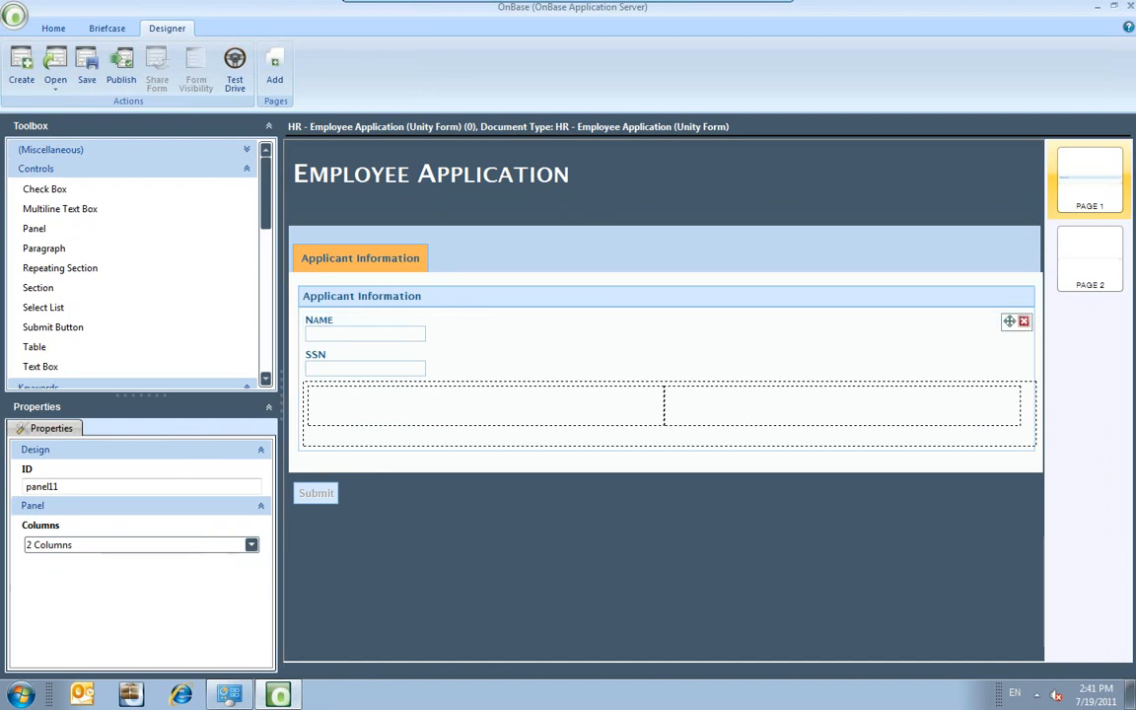
{"action": "left_click_drag", "start_coordinate": [1009, 321], "coordinate": [633, 363]}
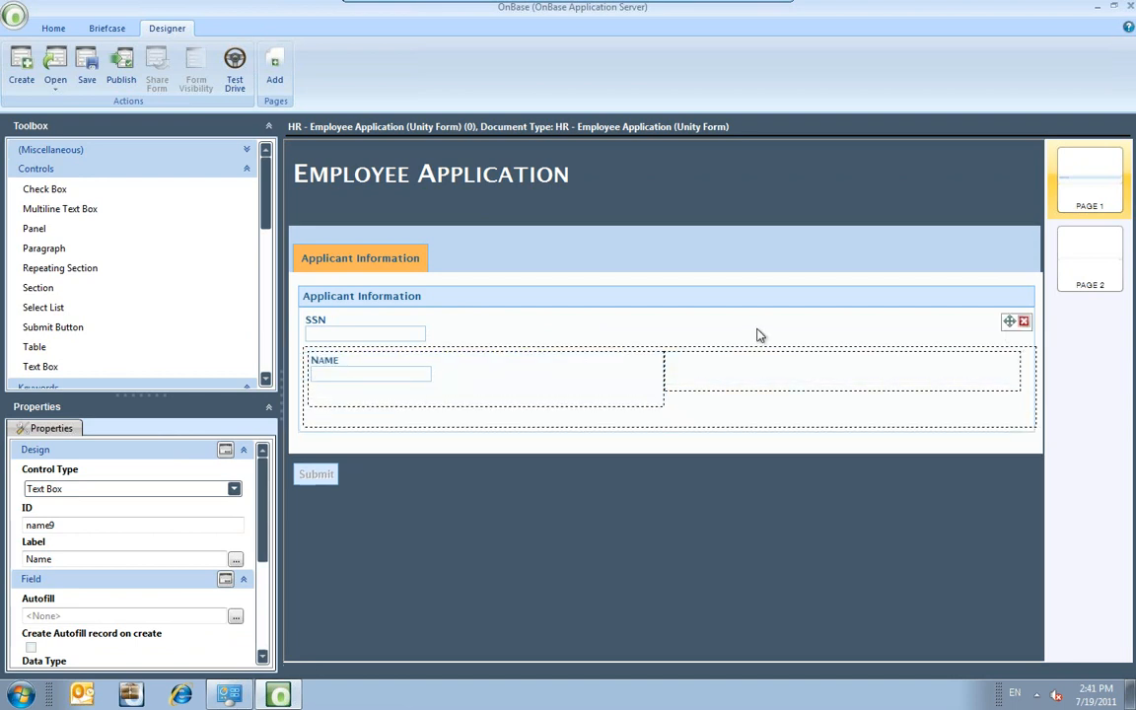
{"action": "left_click", "coordinate": [986, 323]}
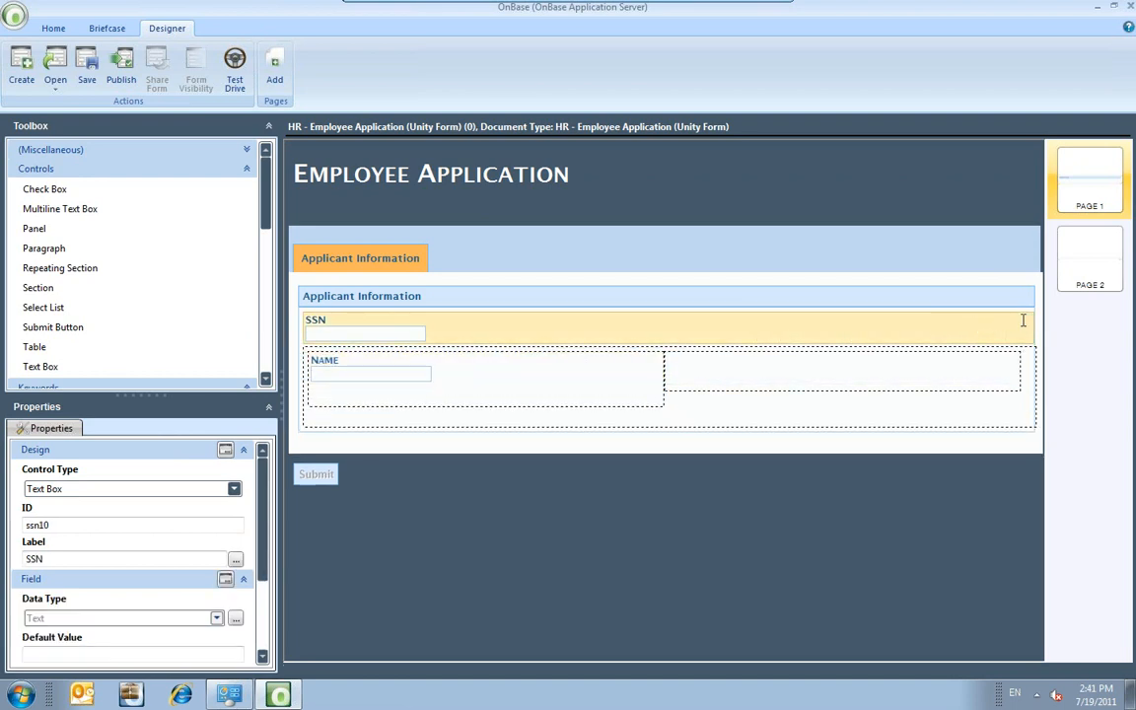
{"action": "left_click_drag", "start_coordinate": [1006, 319], "coordinate": [966, 340]}
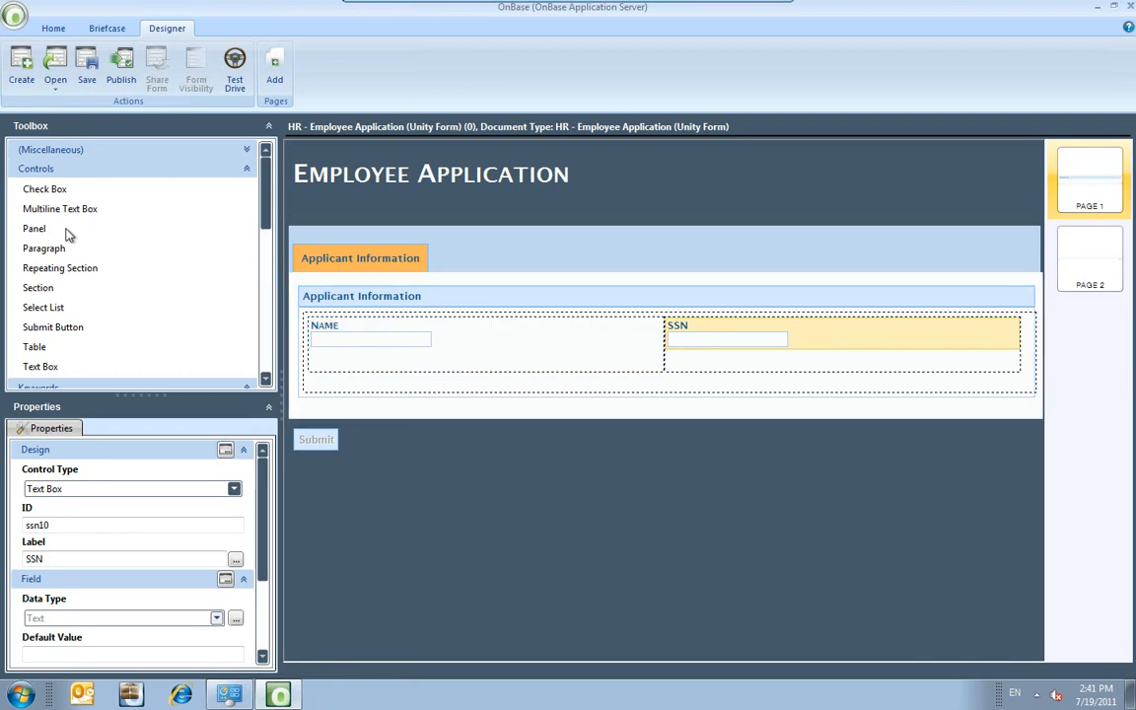
Add Phone under Name and Alt. Phone # under SSN, relabelled 'Mobile Phone'.
{"action": "left_click", "coordinate": [246, 171]}
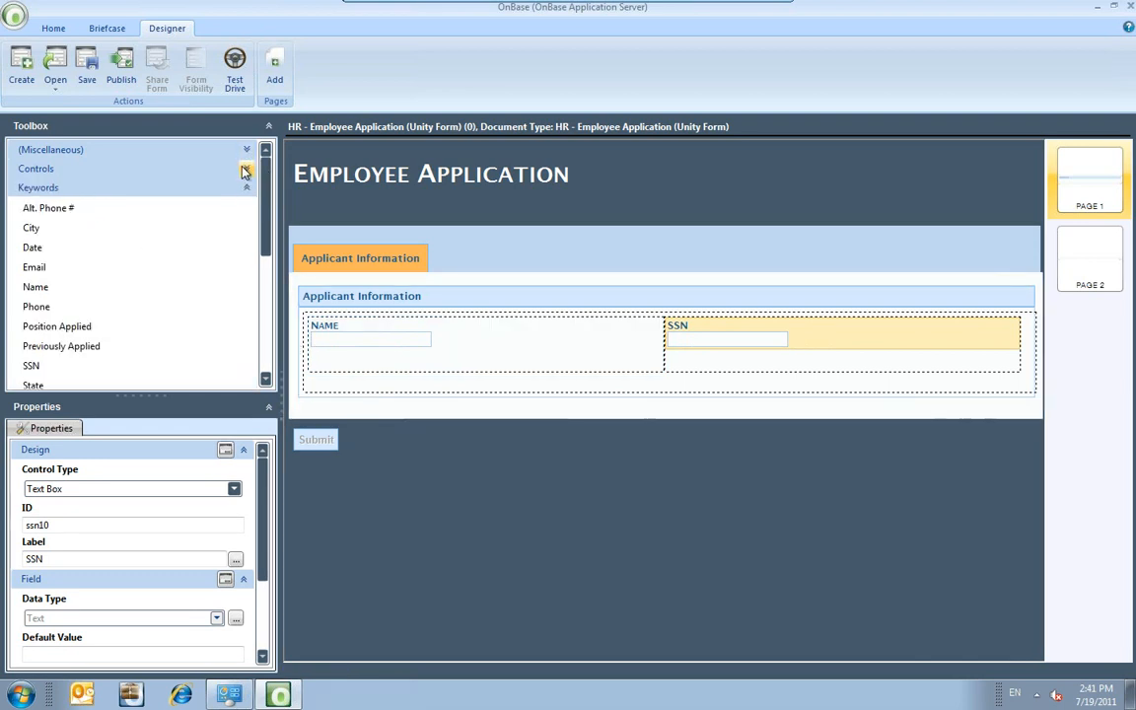
{"action": "left_click", "coordinate": [36, 308]}
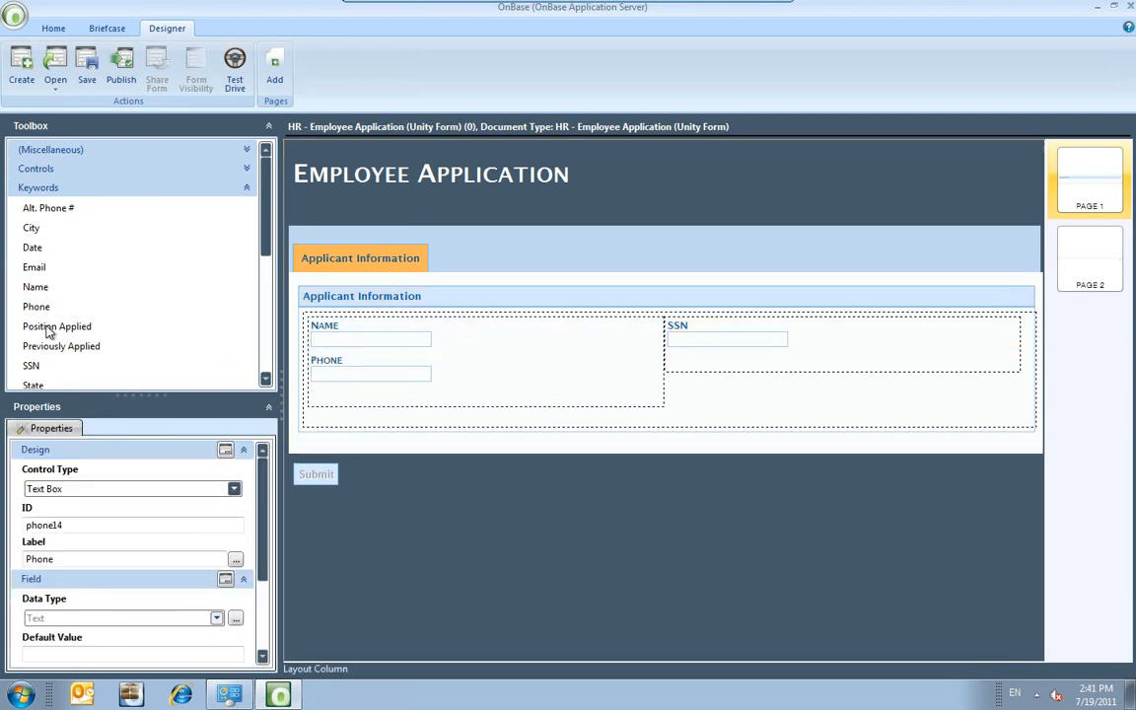
{"action": "left_click", "coordinate": [46, 208]}
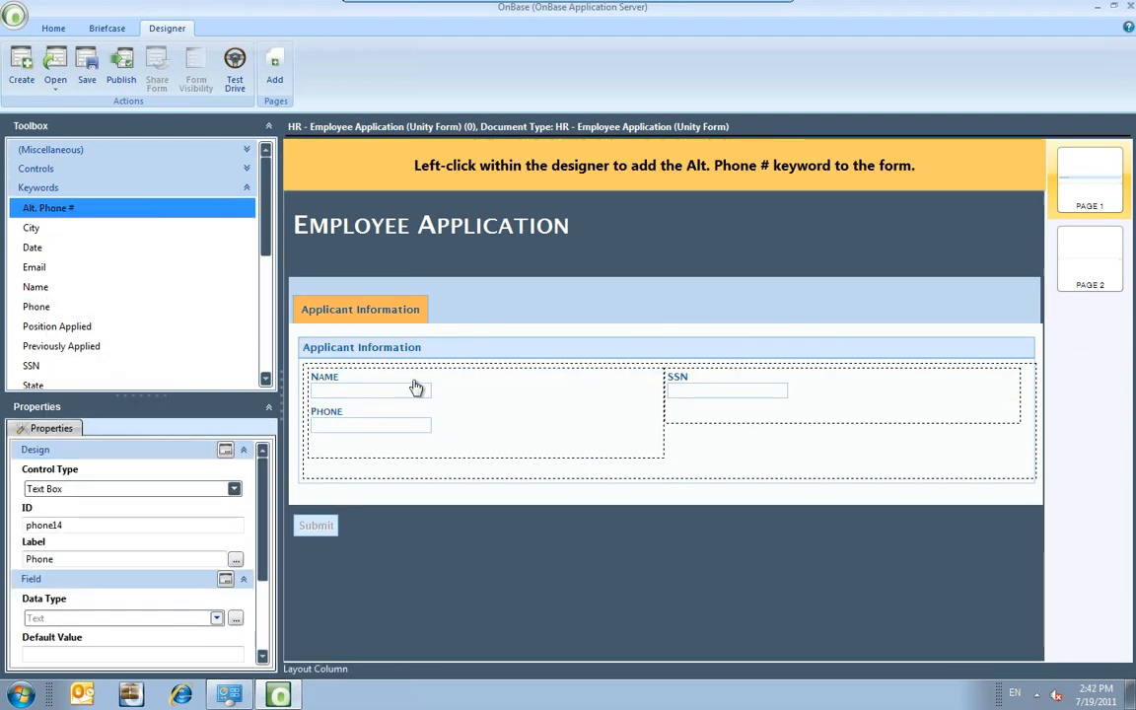
{"action": "left_click", "coordinate": [735, 422]}
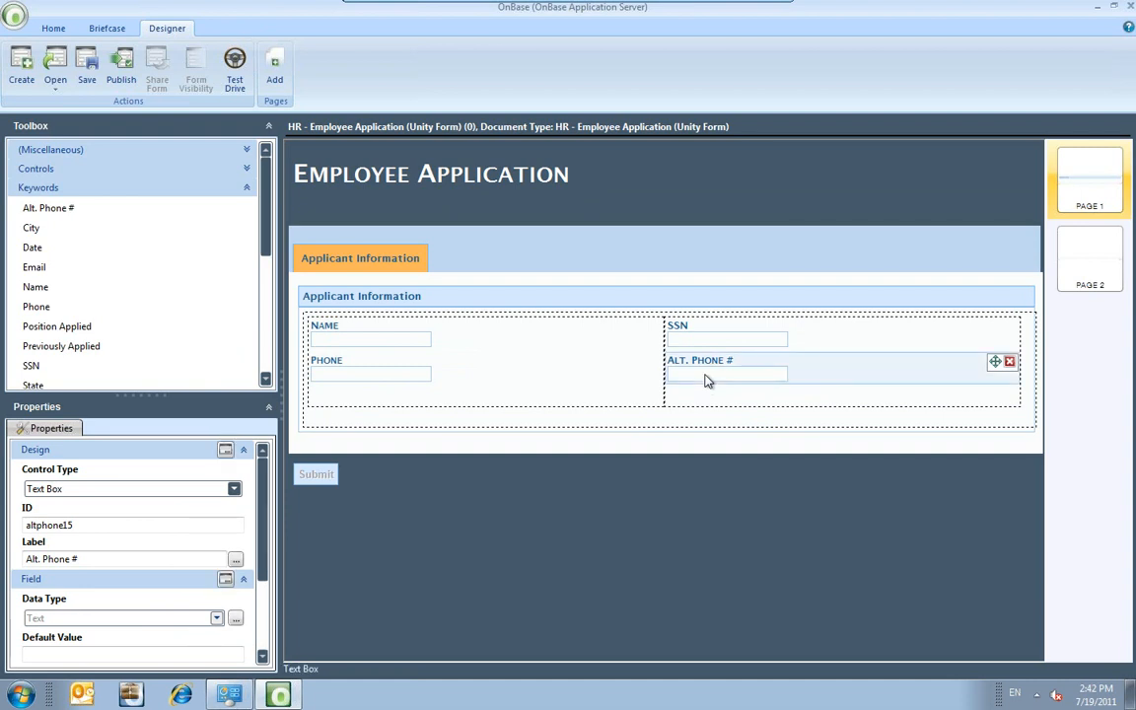
{"action": "left_click", "coordinate": [86, 556]}
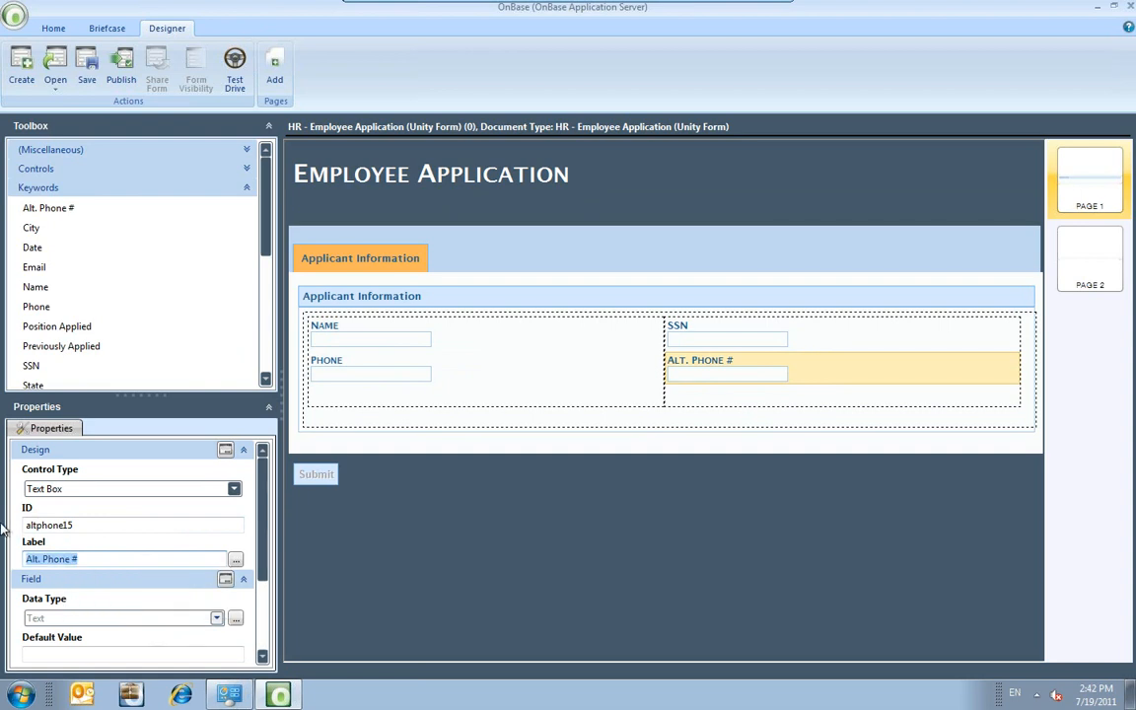
{"action": "type", "text": "Mobile"}
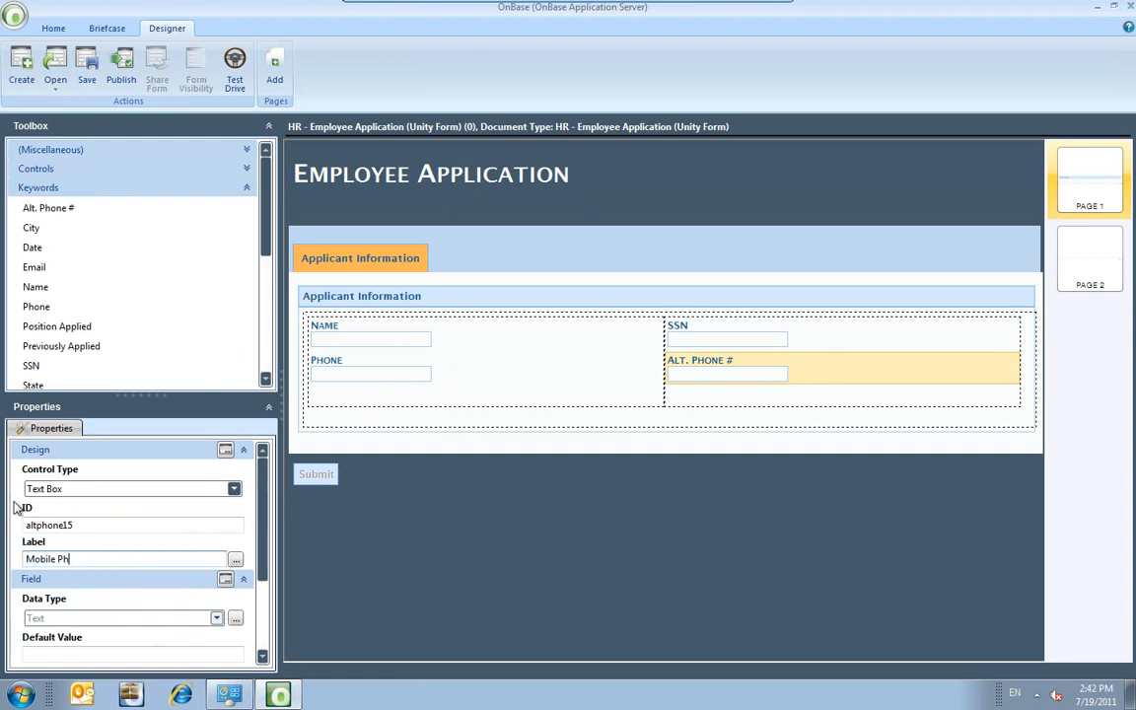
{"action": "left_click", "coordinate": [357, 415]}
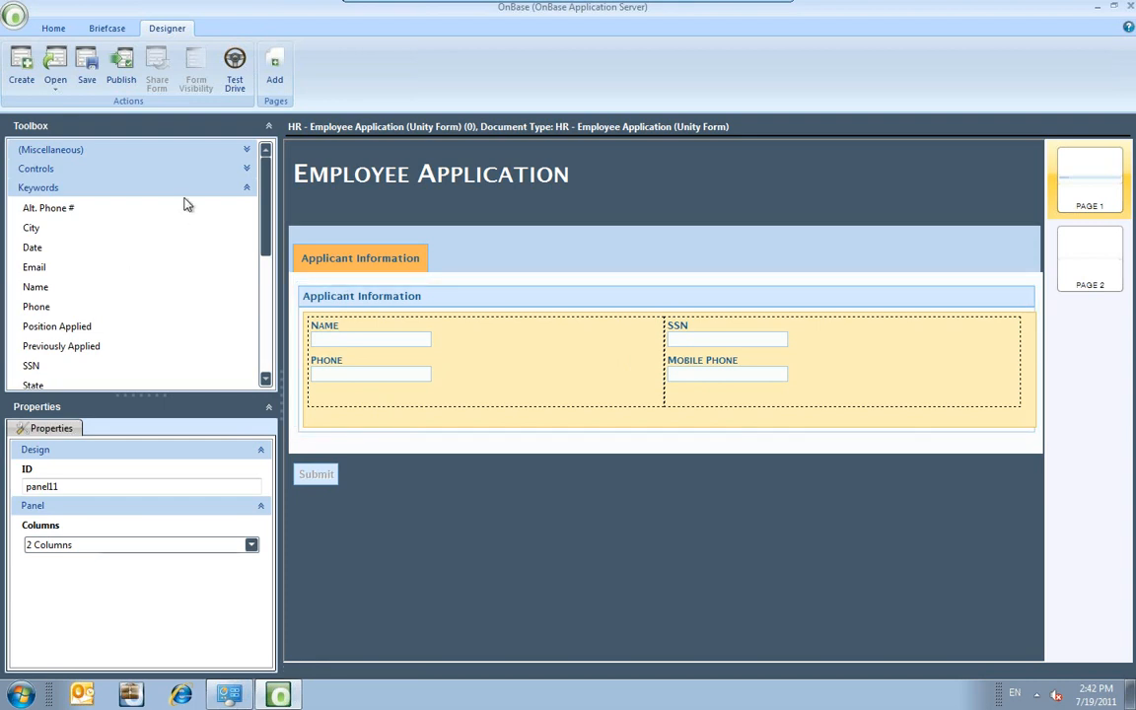
Place a Repeating Section below the Applicant Information panel and label it 'Prior Work Experience'.
{"action": "left_click", "coordinate": [246, 170]}
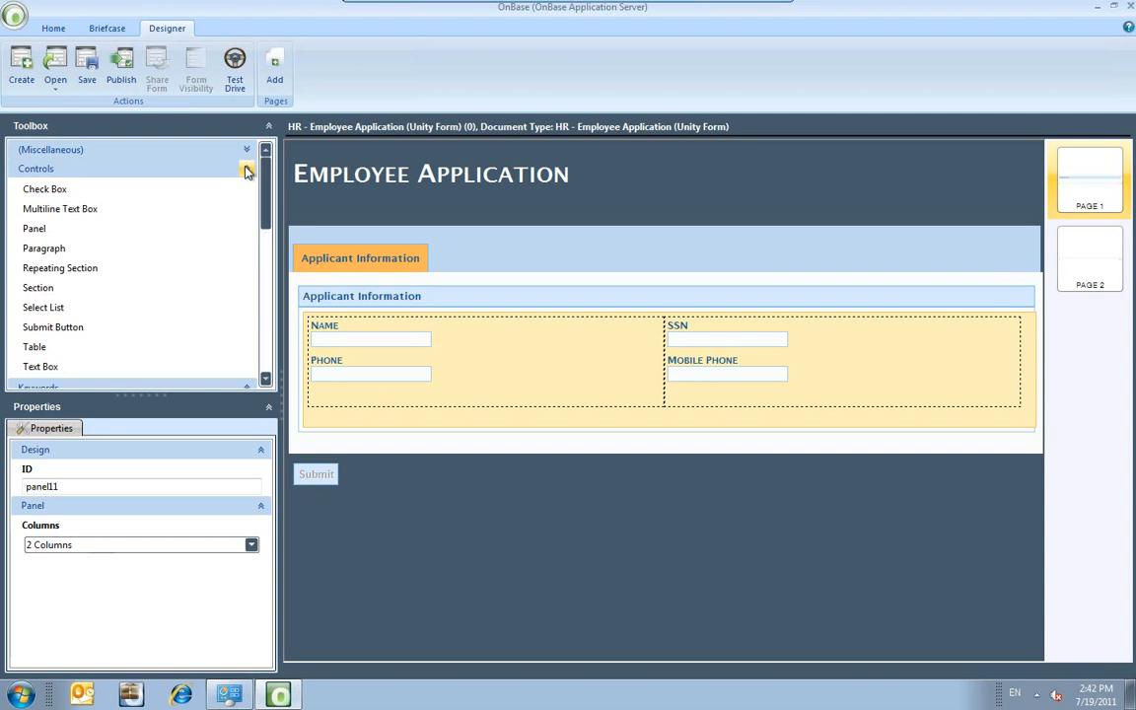
{"action": "left_click", "coordinate": [87, 269]}
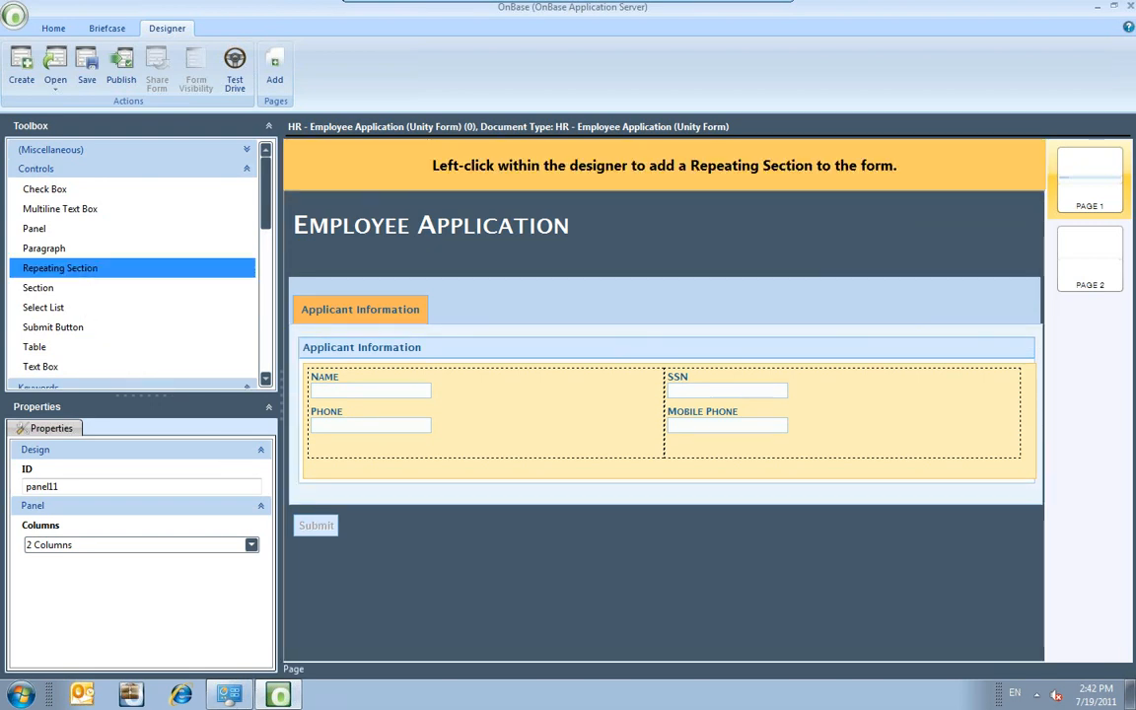
{"action": "left_click", "coordinate": [552, 469]}
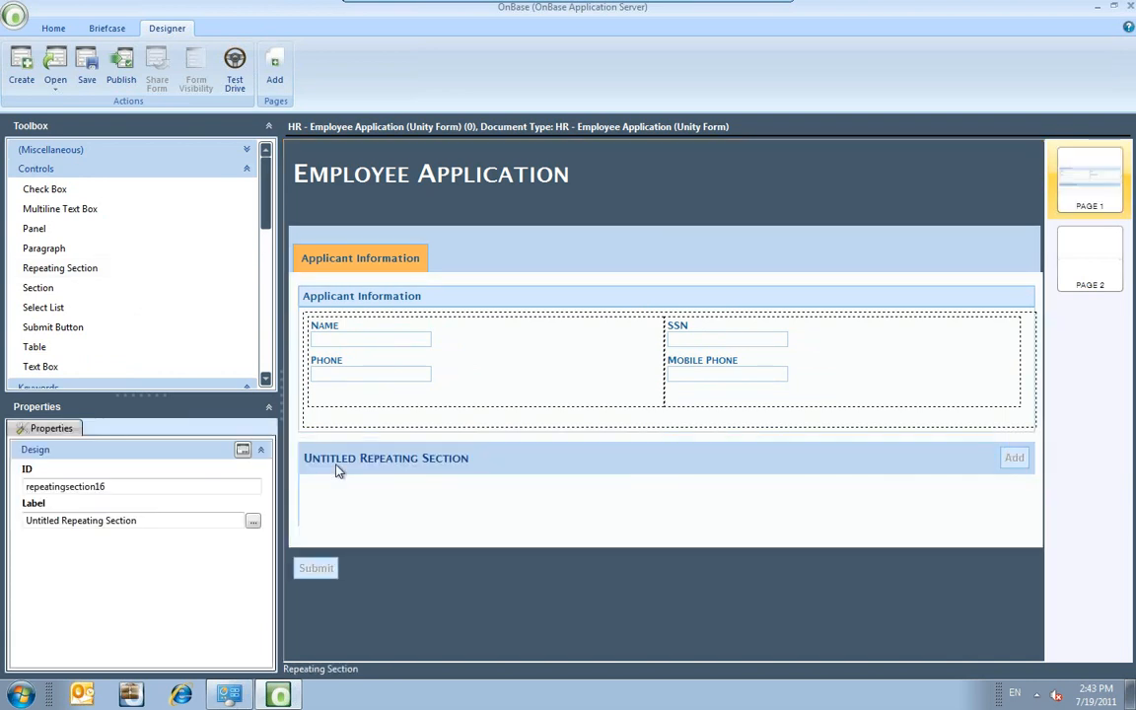
{"action": "left_click", "coordinate": [335, 473]}
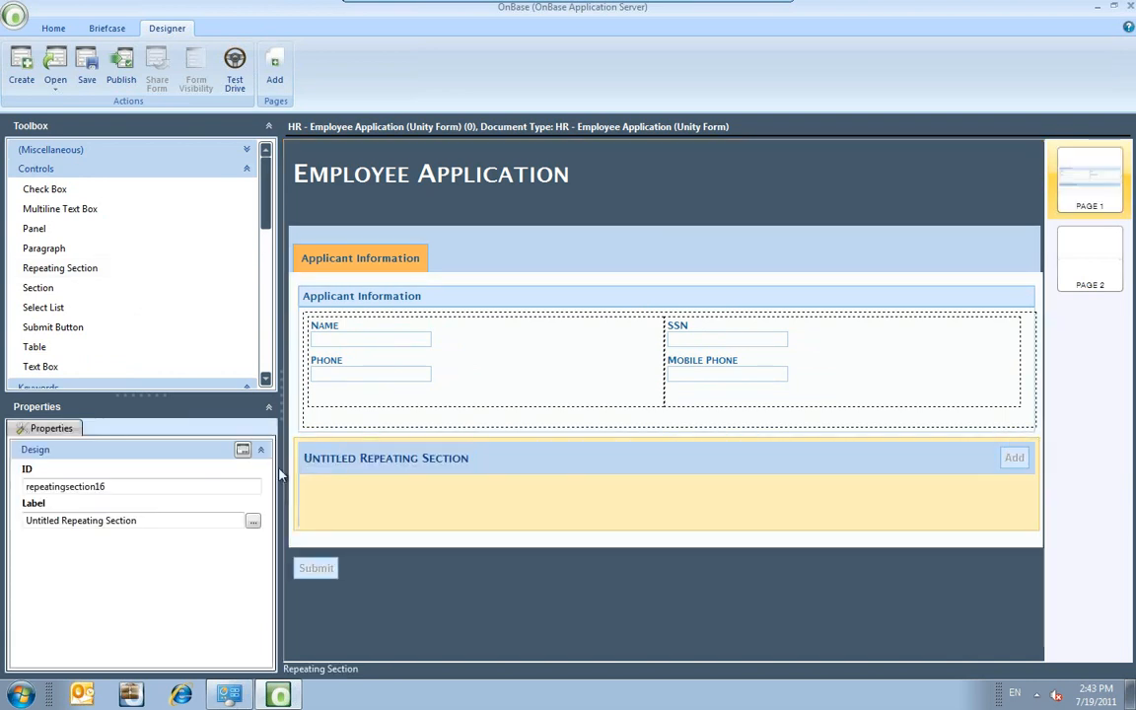
{"action": "left_click_drag", "start_coordinate": [138, 521], "coordinate": [10, 505]}
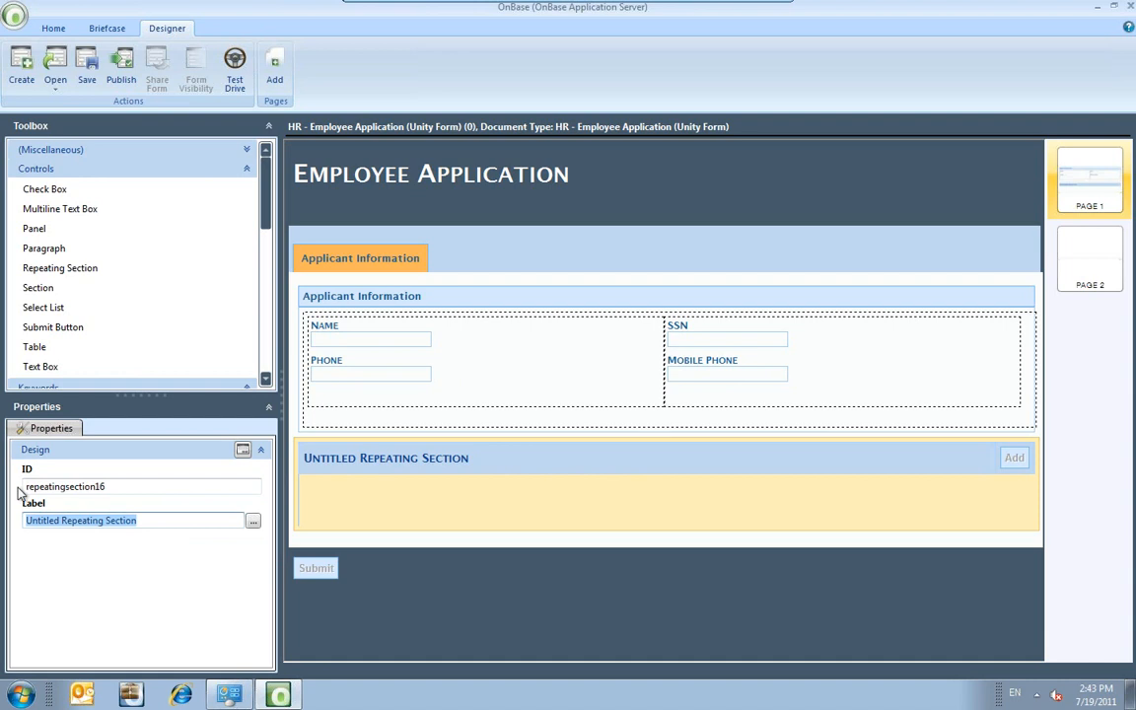
{"action": "type", "text": "Prior Work"}
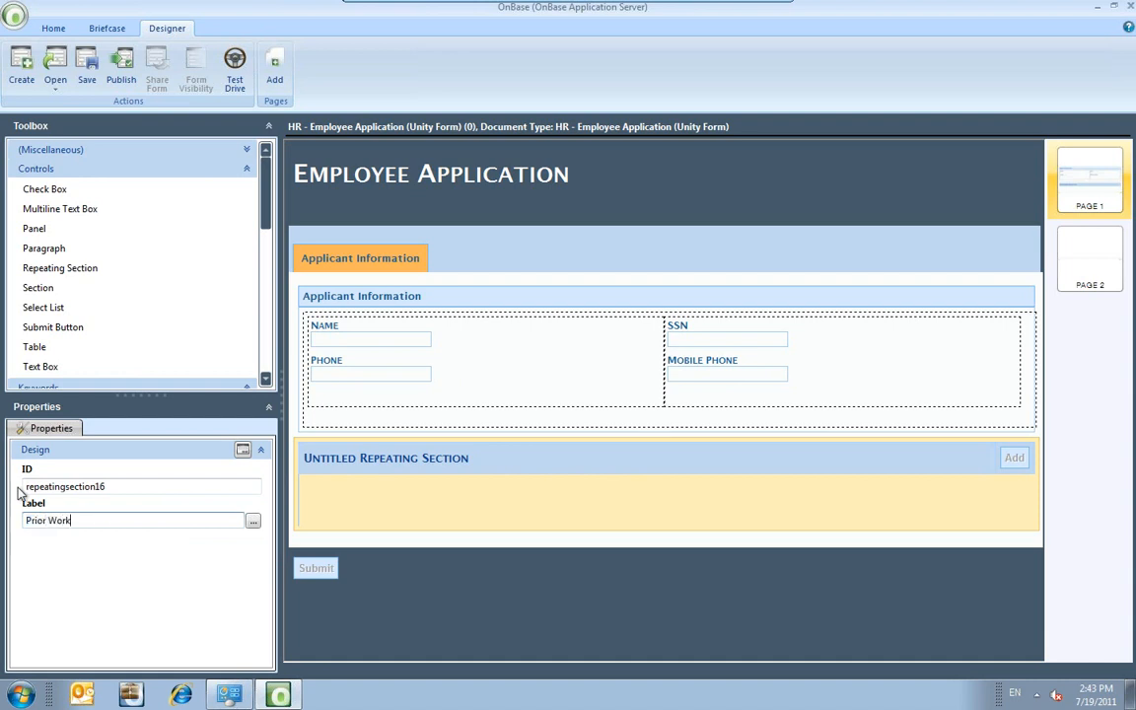
{"action": "type", "text": " Experi"}
{"action": "left_click", "coordinate": [182, 577]}
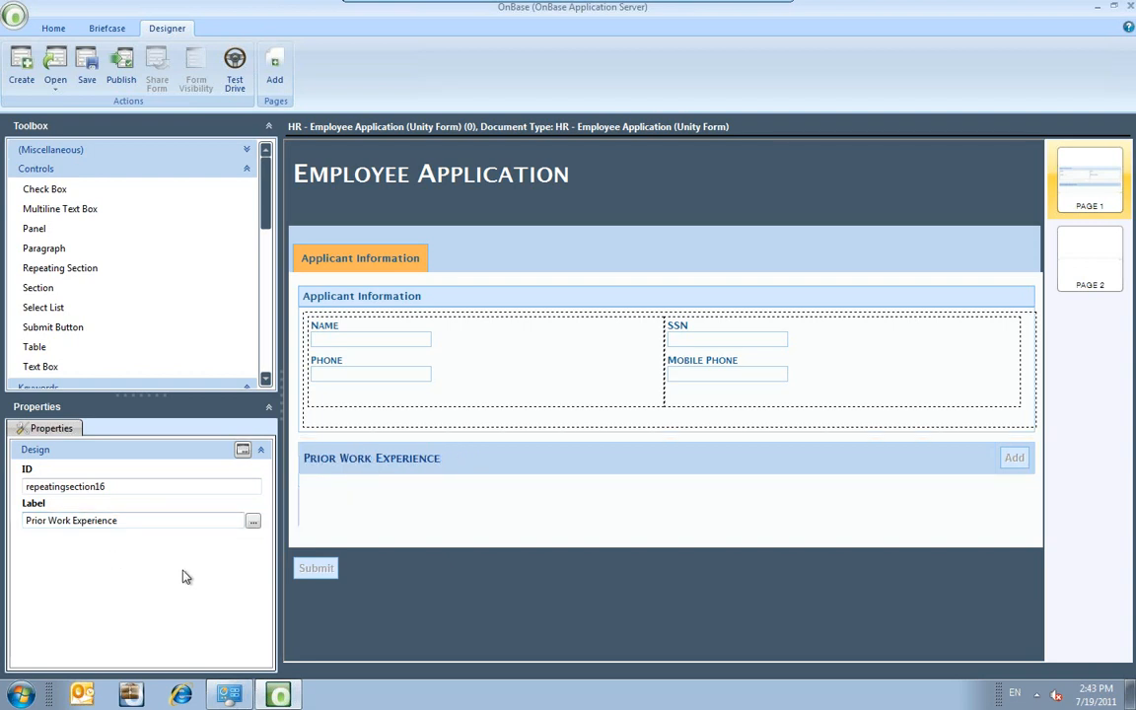
Put a panel inside the Prior Work Experience section and set its Columns to 3 Columns.
{"action": "left_click", "coordinate": [36, 229]}
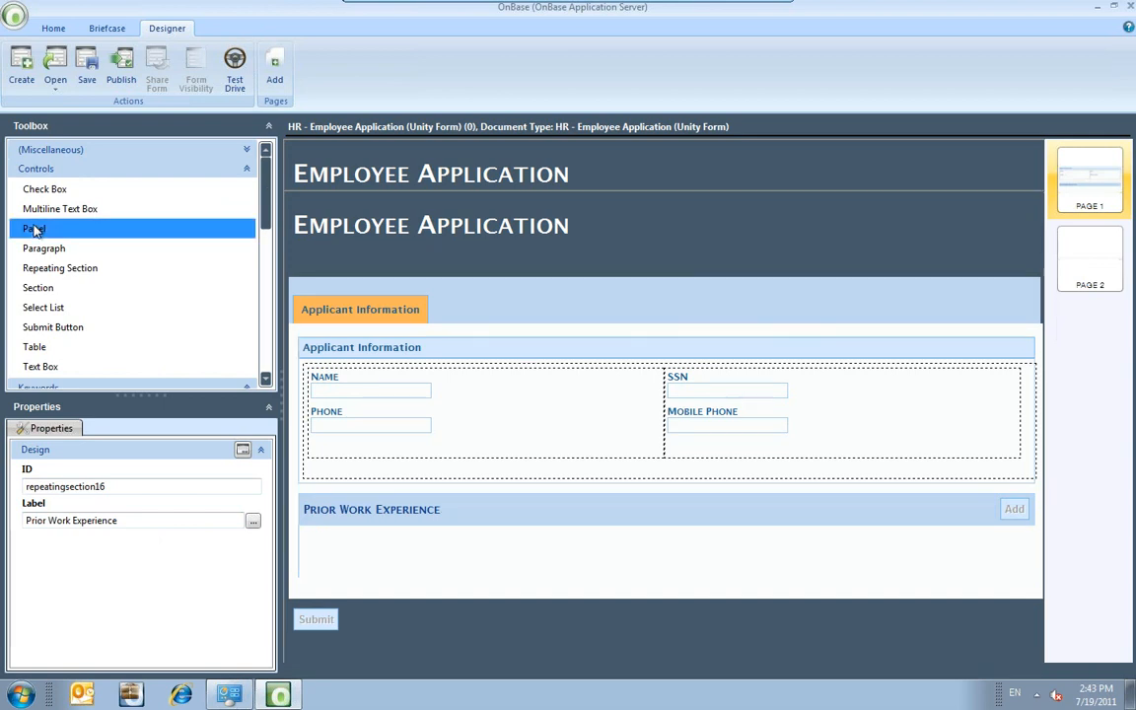
{"action": "left_click", "coordinate": [306, 535]}
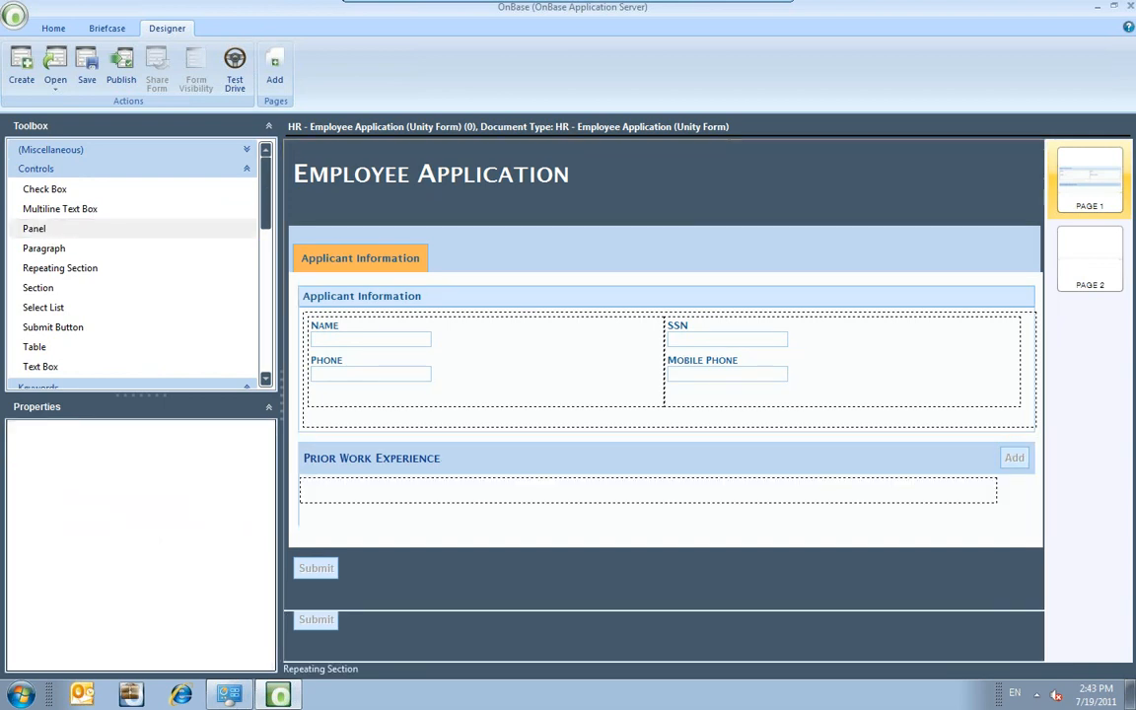
{"action": "left_click", "coordinate": [249, 549]}
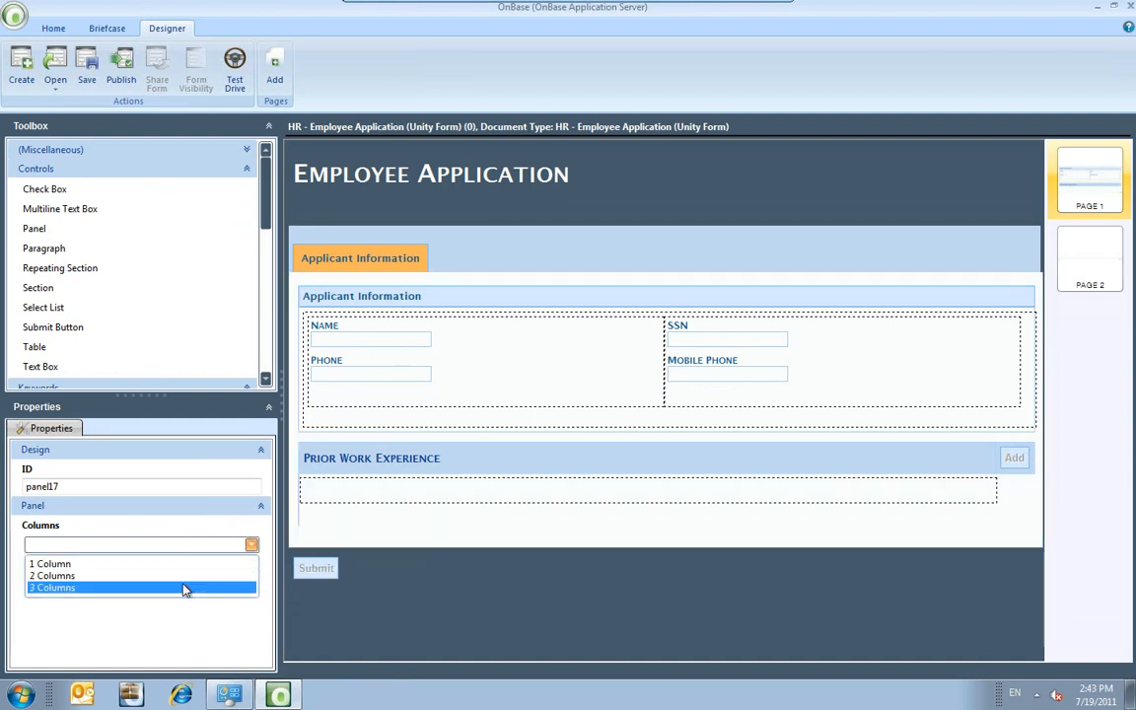
{"action": "left_click", "coordinate": [184, 588]}
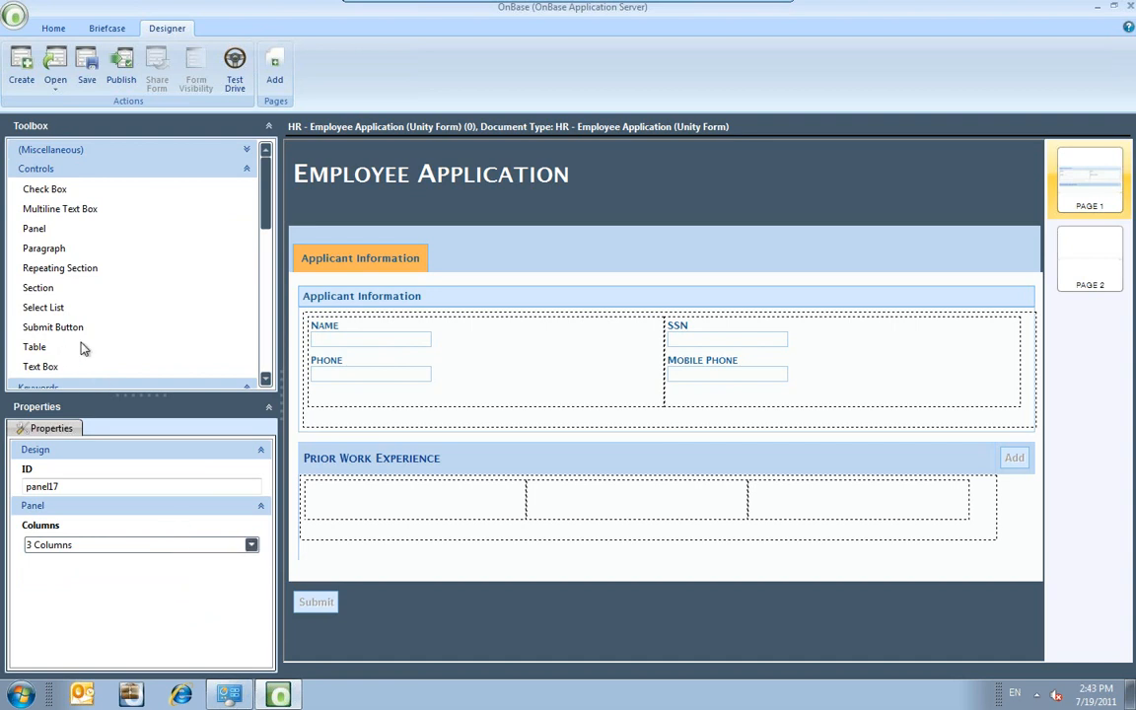
{"action": "left_click", "coordinate": [247, 169]}
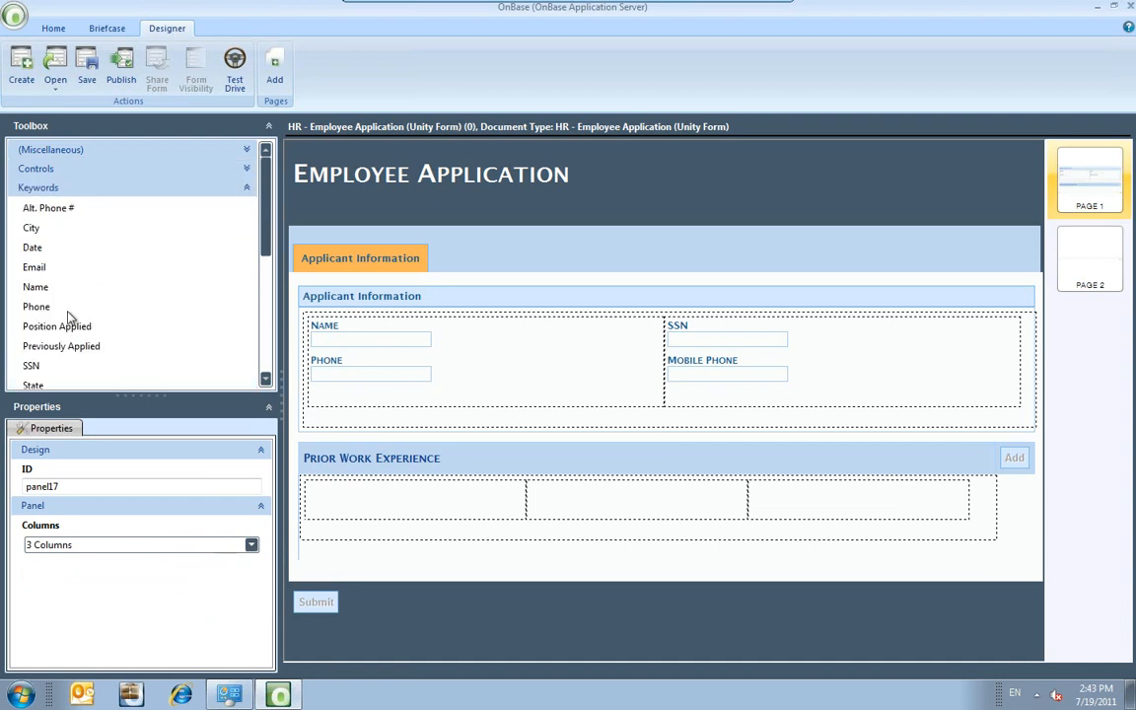
Add a Text Box to the first, middle and third Prior Work Experience columns.
{"action": "left_click", "coordinate": [249, 170]}
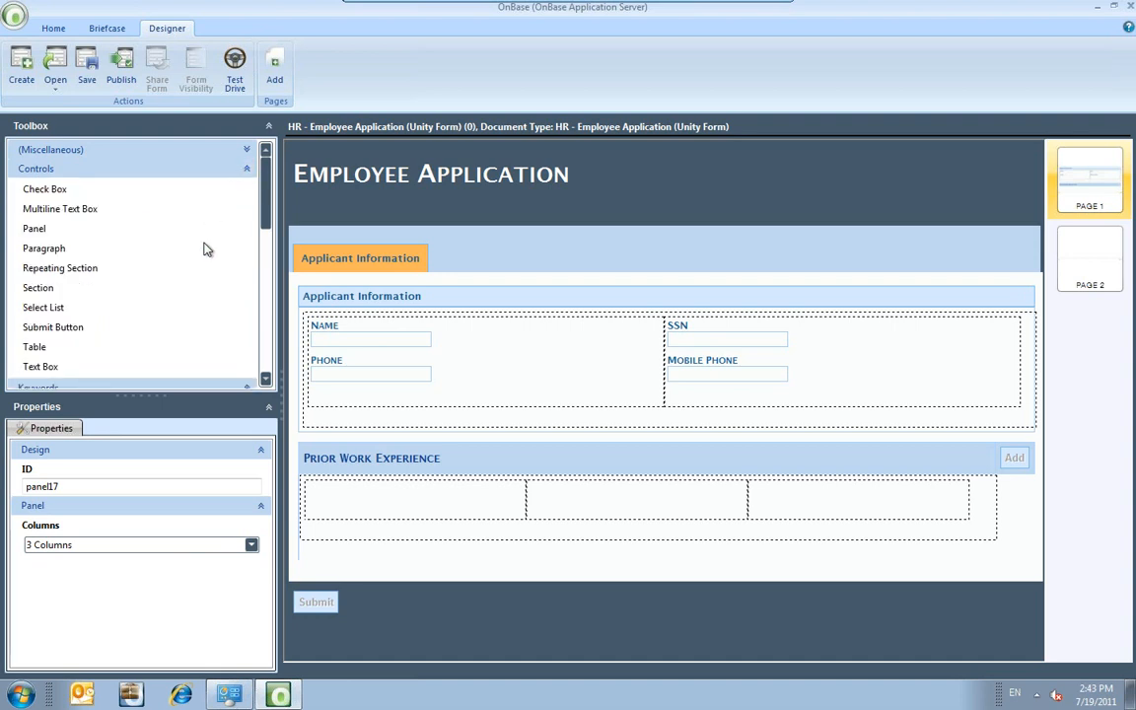
{"action": "left_click", "coordinate": [56, 368]}
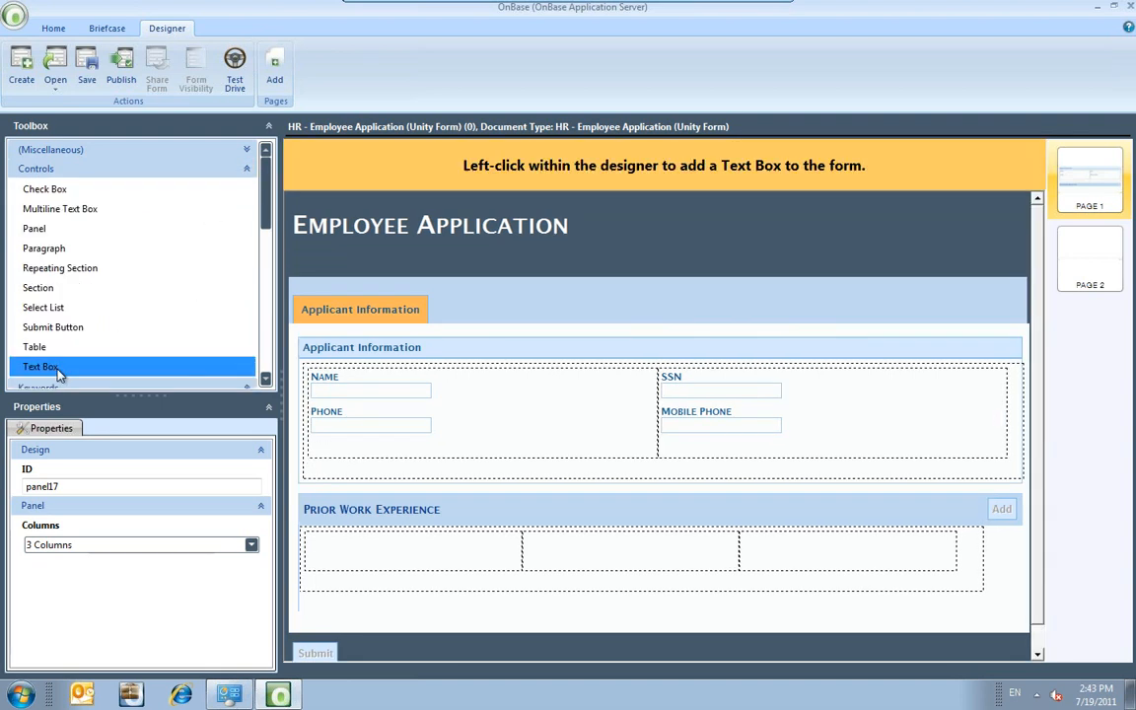
{"action": "left_click", "coordinate": [390, 552]}
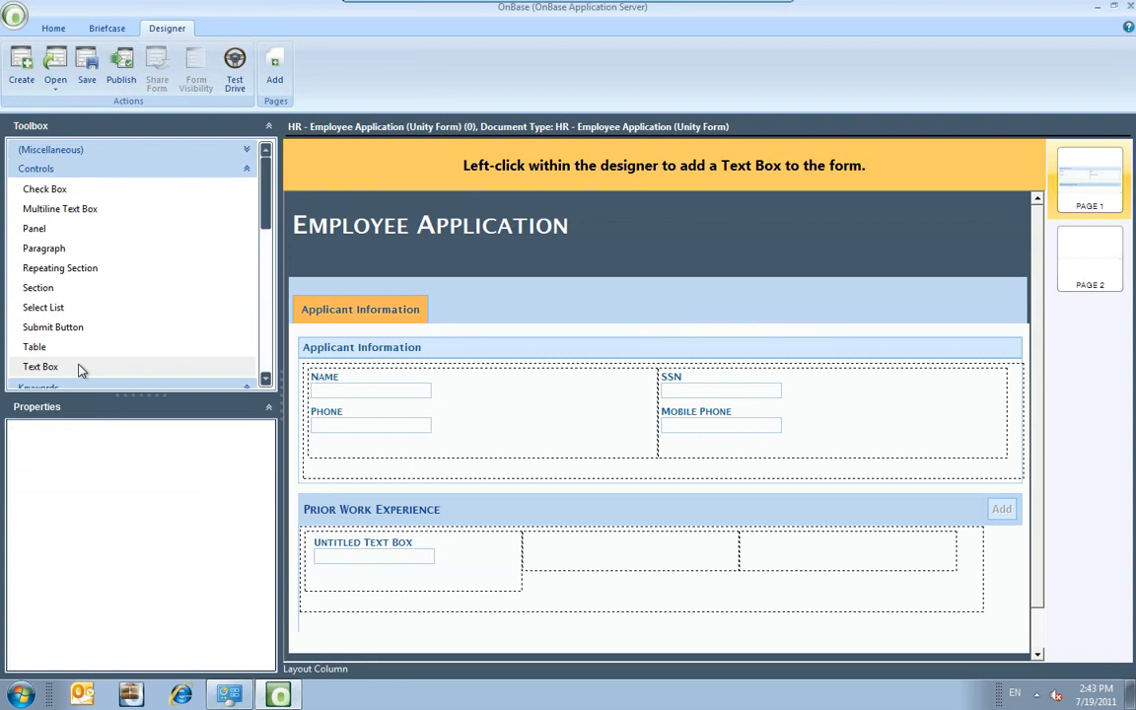
{"action": "left_click", "coordinate": [60, 370]}
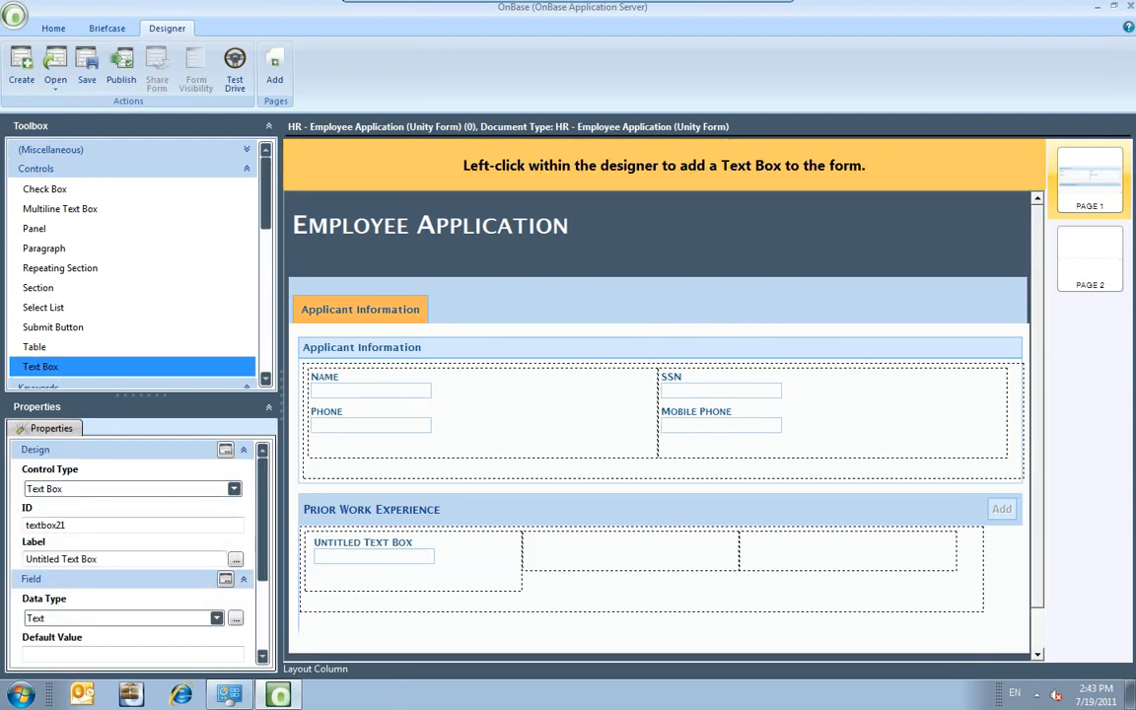
{"action": "left_click", "coordinate": [578, 540]}
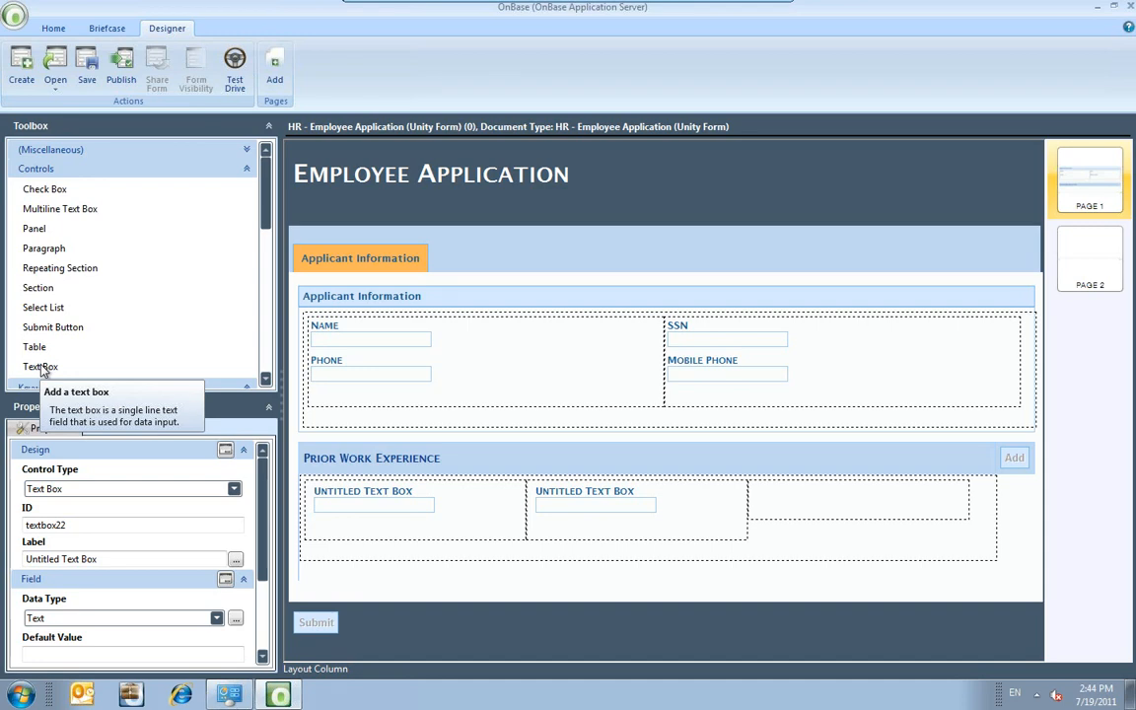
{"action": "left_click", "coordinate": [42, 367]}
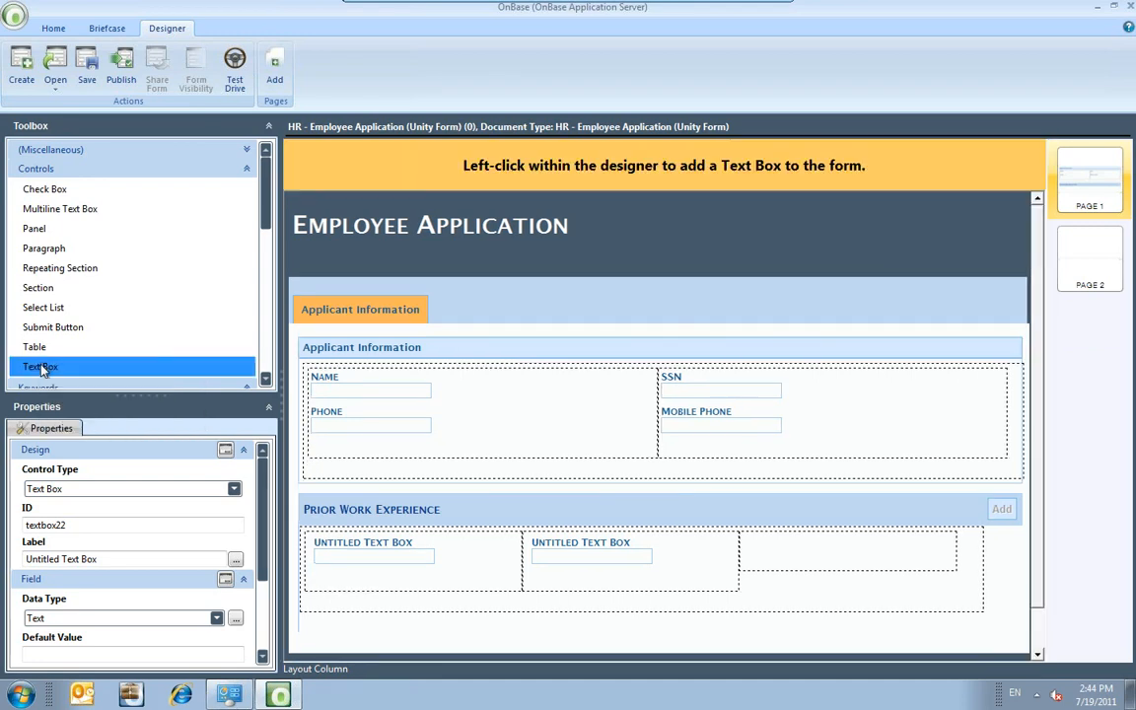
{"action": "left_click", "coordinate": [809, 550]}
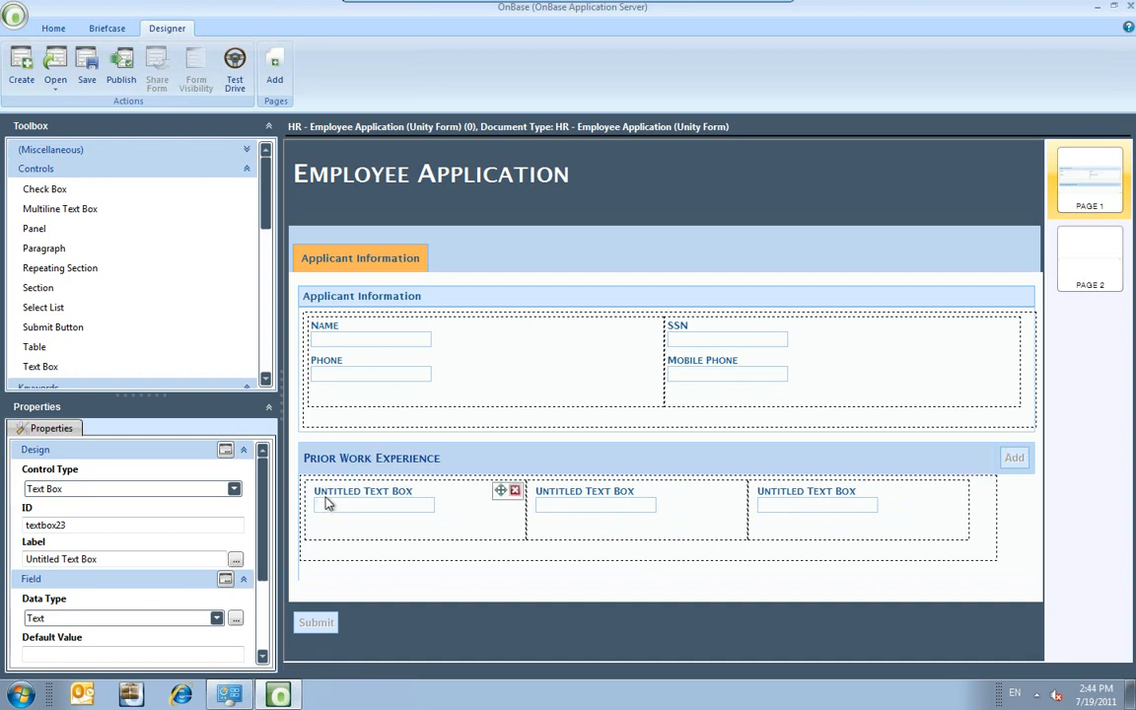
{"action": "left_click", "coordinate": [562, 498]}
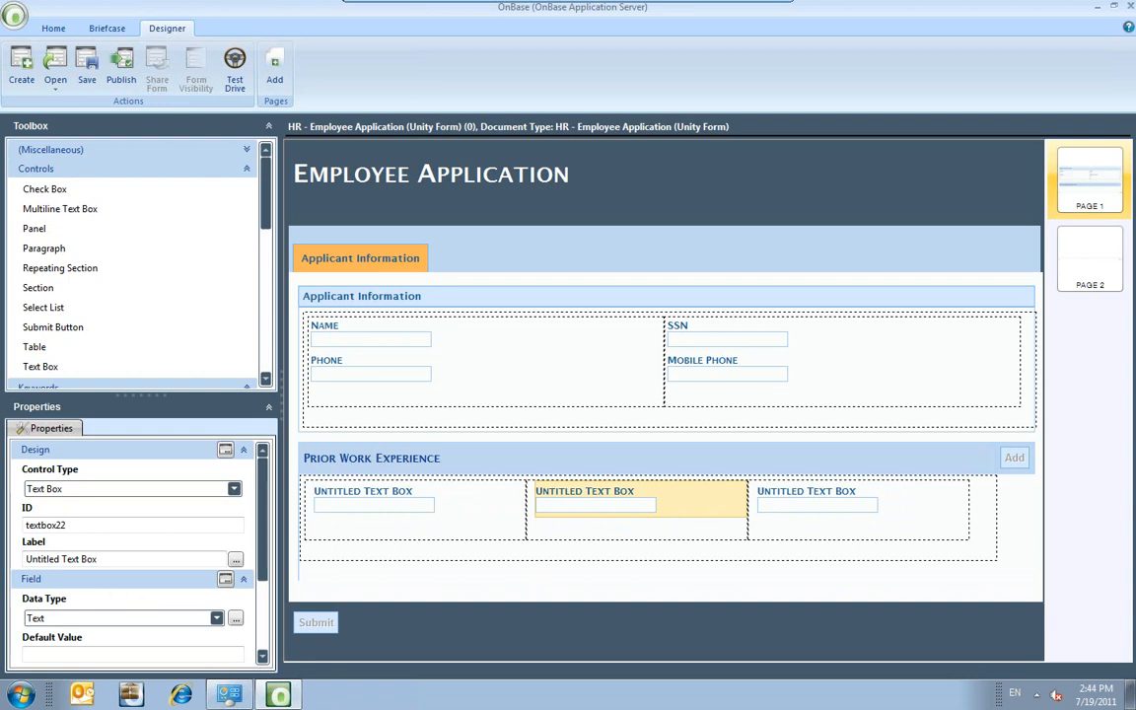
Relabel the middle Prior Work box 'Date Started' and set its data type to Date.
{"action": "left_click_drag", "start_coordinate": [107, 559], "coordinate": [2, 556]}
{"action": "type", "text": "Da"}
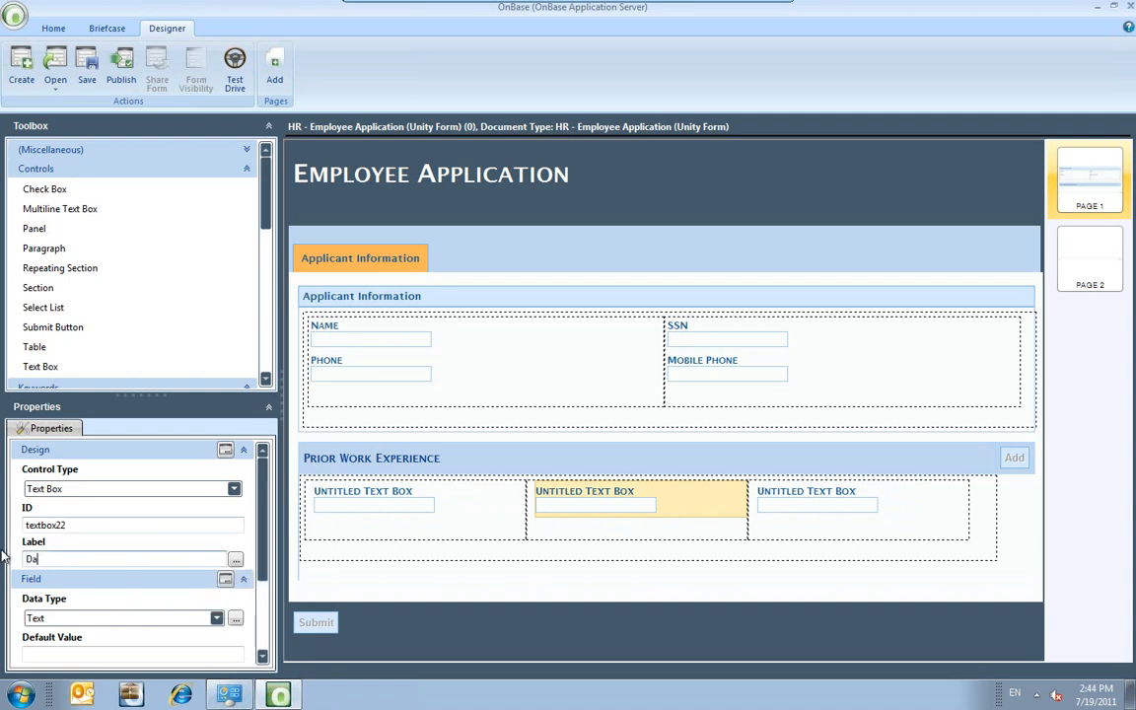
{"action": "type", "text": "te Started"}
{"action": "left_click", "coordinate": [217, 620]}
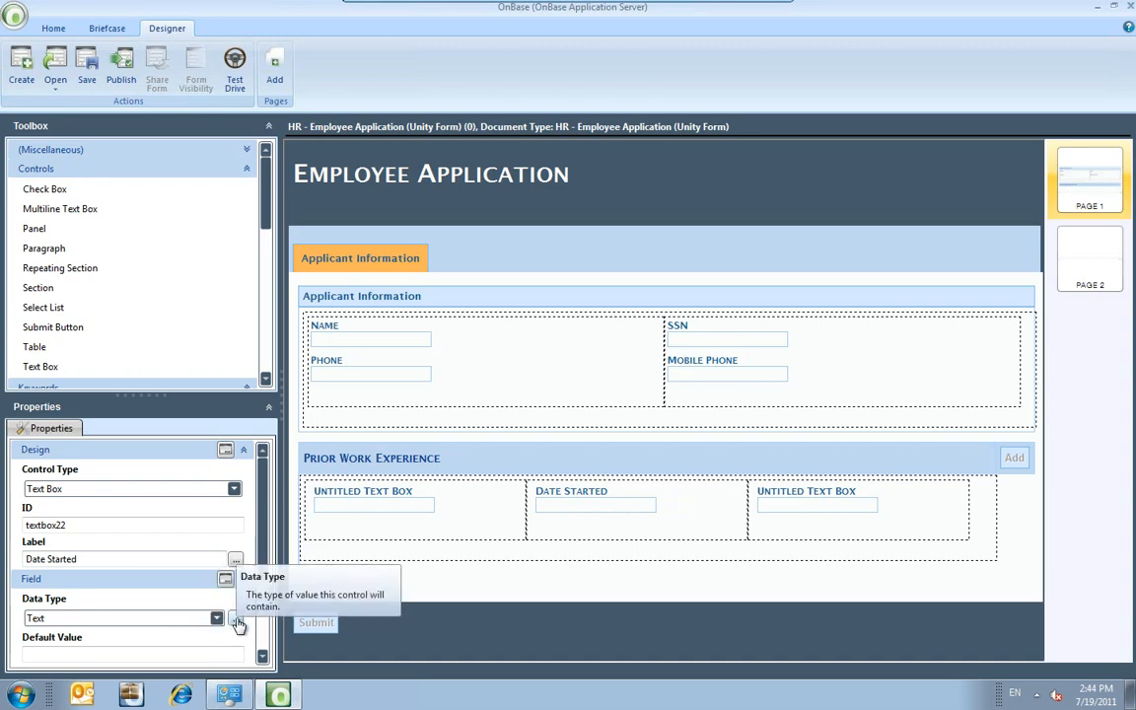
{"action": "left_click", "coordinate": [236, 619]}
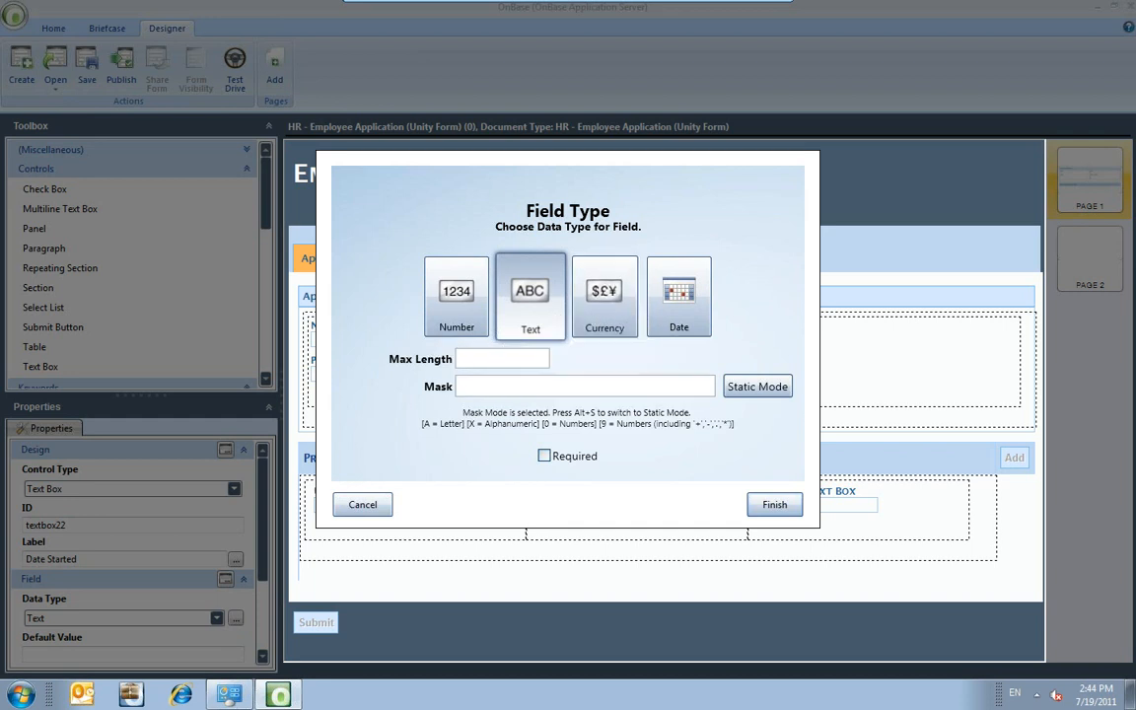
{"action": "left_click", "coordinate": [678, 312]}
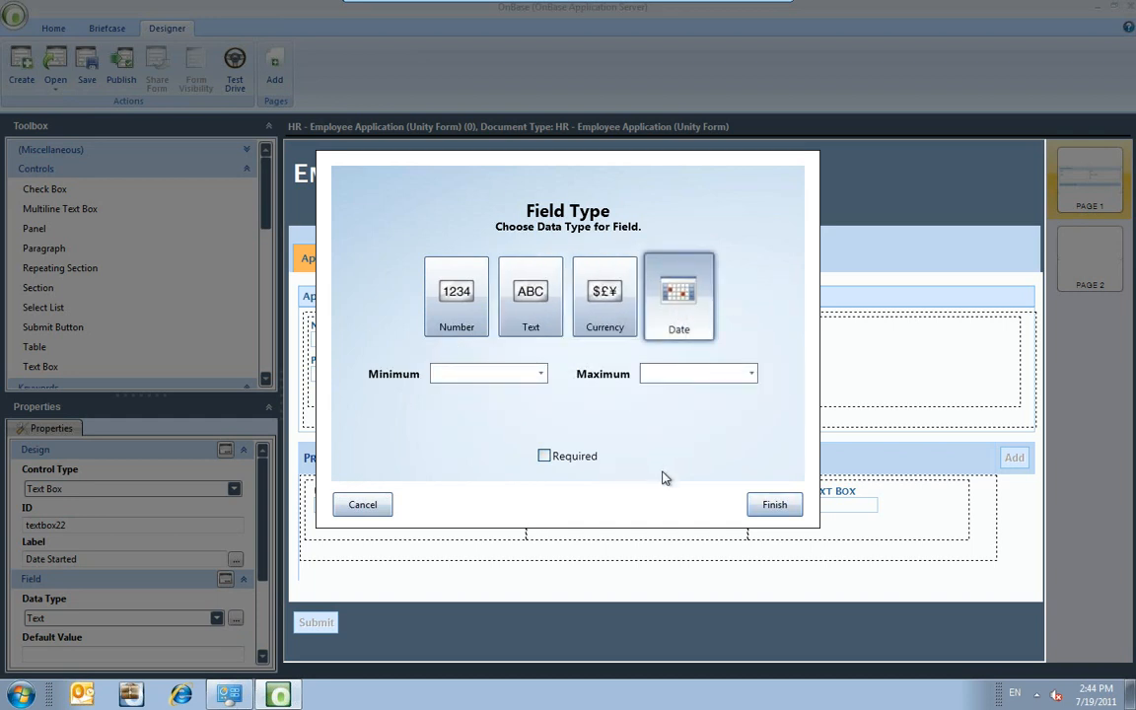
{"action": "left_click", "coordinate": [774, 506]}
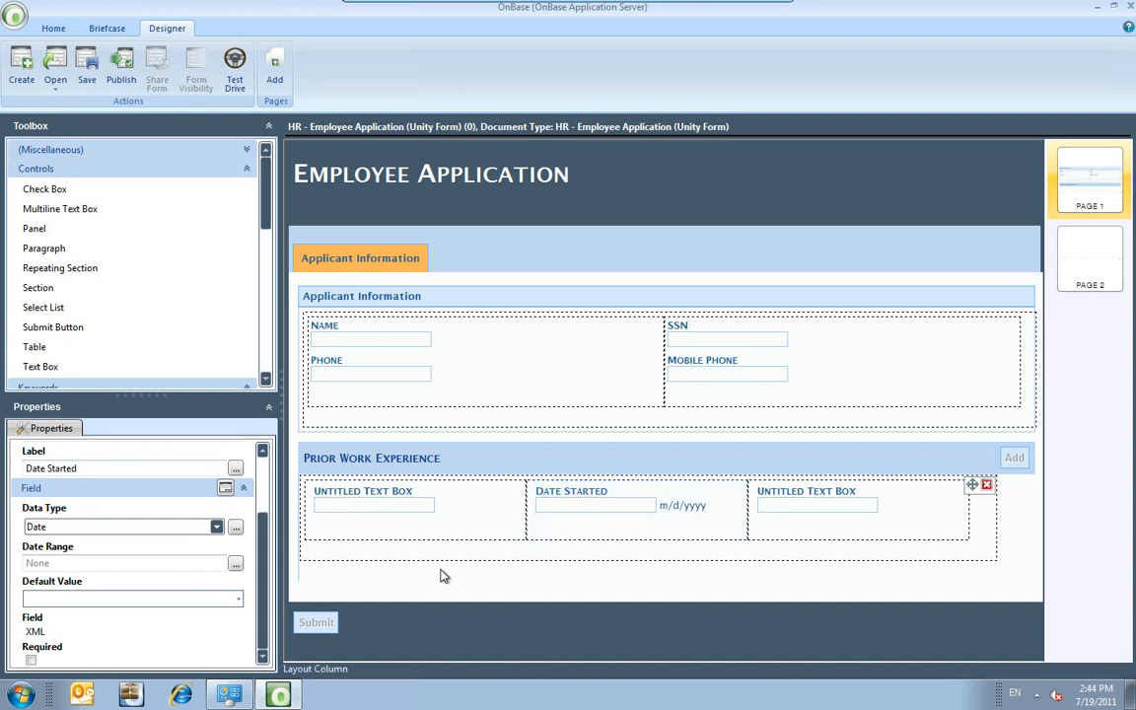
Relabel the third Prior Work box 'Date Finished' and set its data type to Date.
{"action": "left_click", "coordinate": [826, 501]}
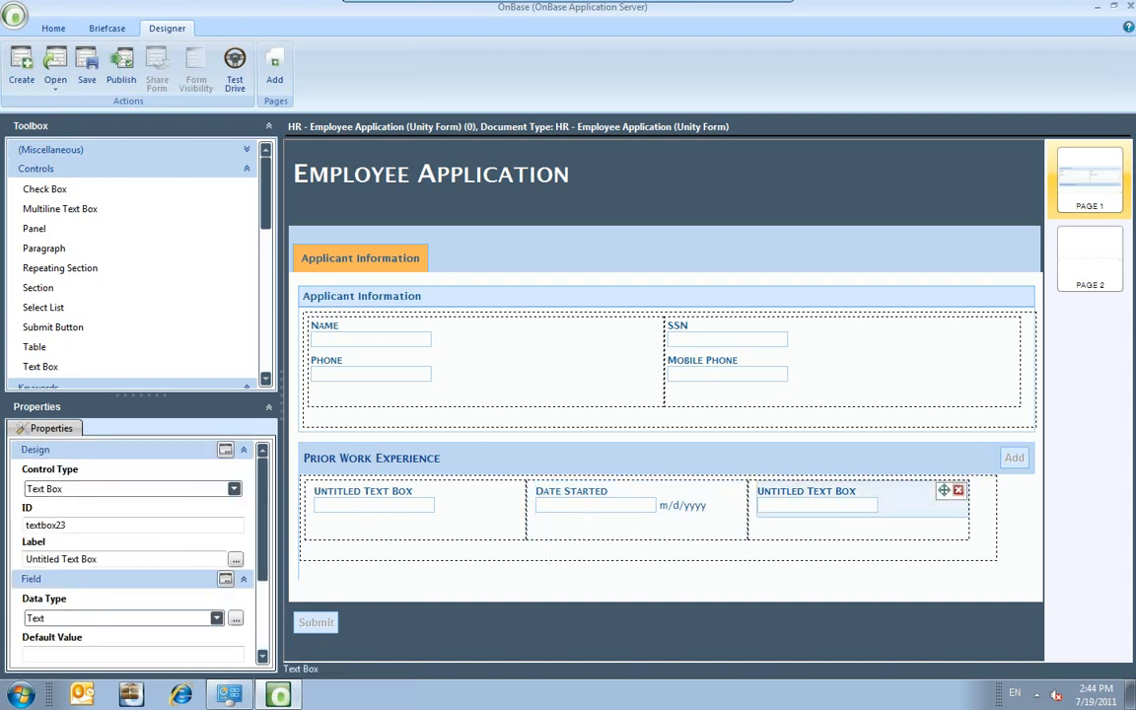
{"action": "left_click", "coordinate": [92, 559]}
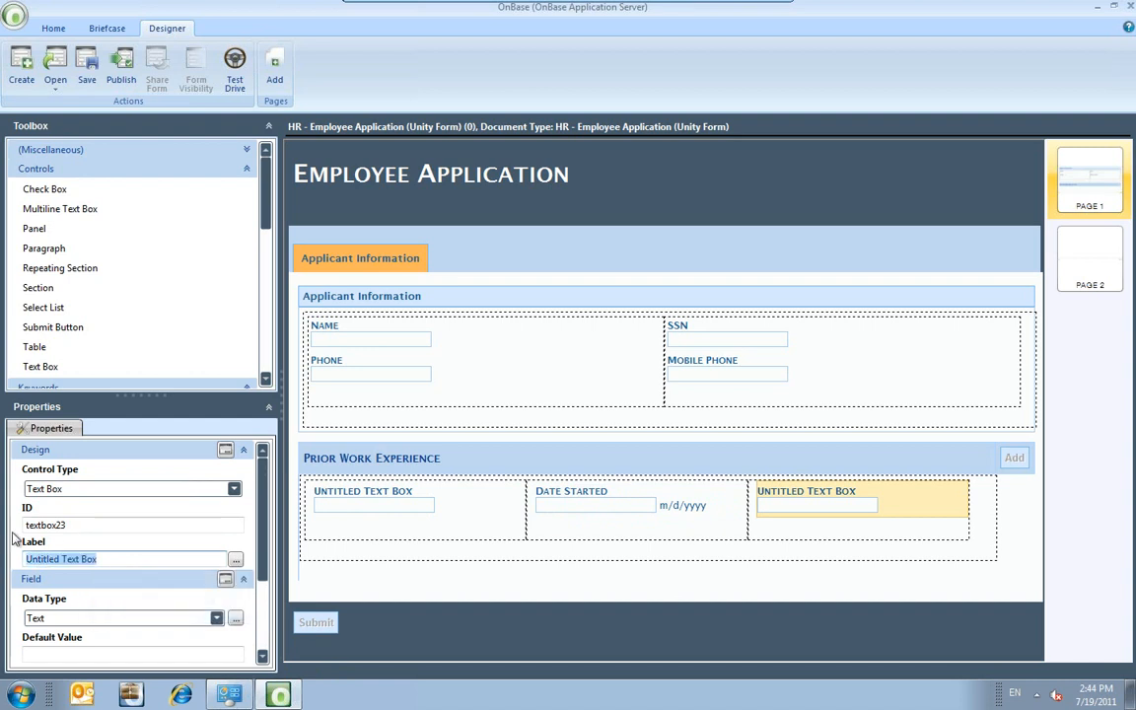
{"action": "type", "text": "Date Finished"}
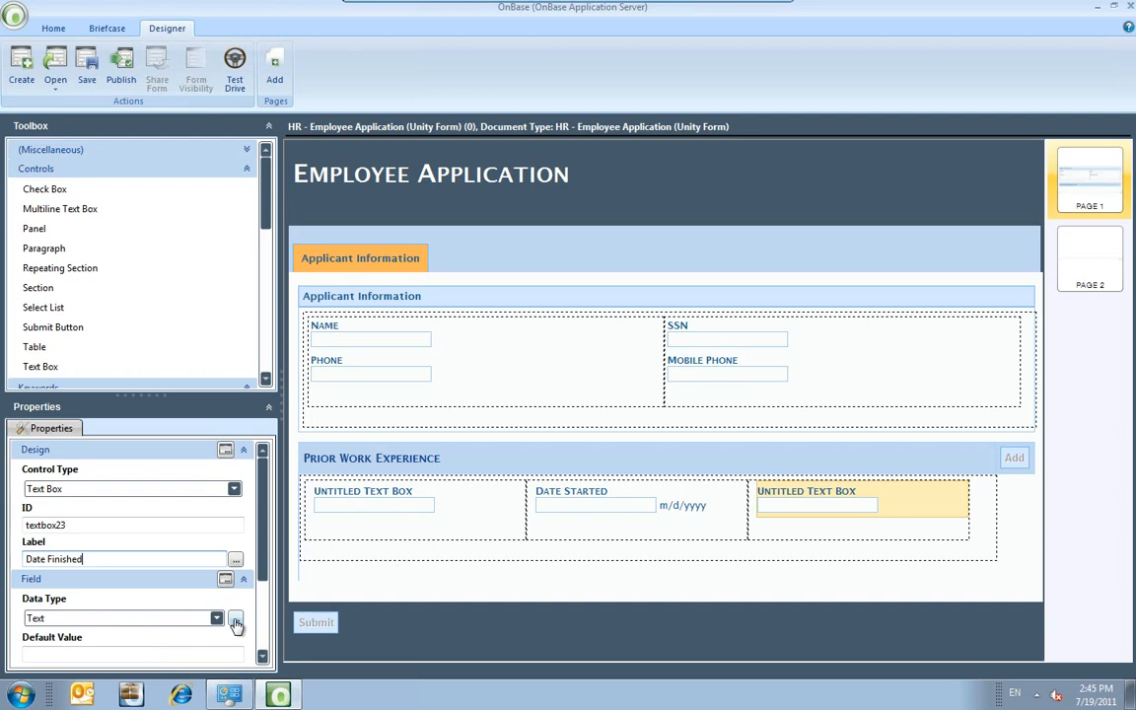
{"action": "scroll", "coordinate": [237, 624], "scroll_direction": "down", "scroll_amount": 3}
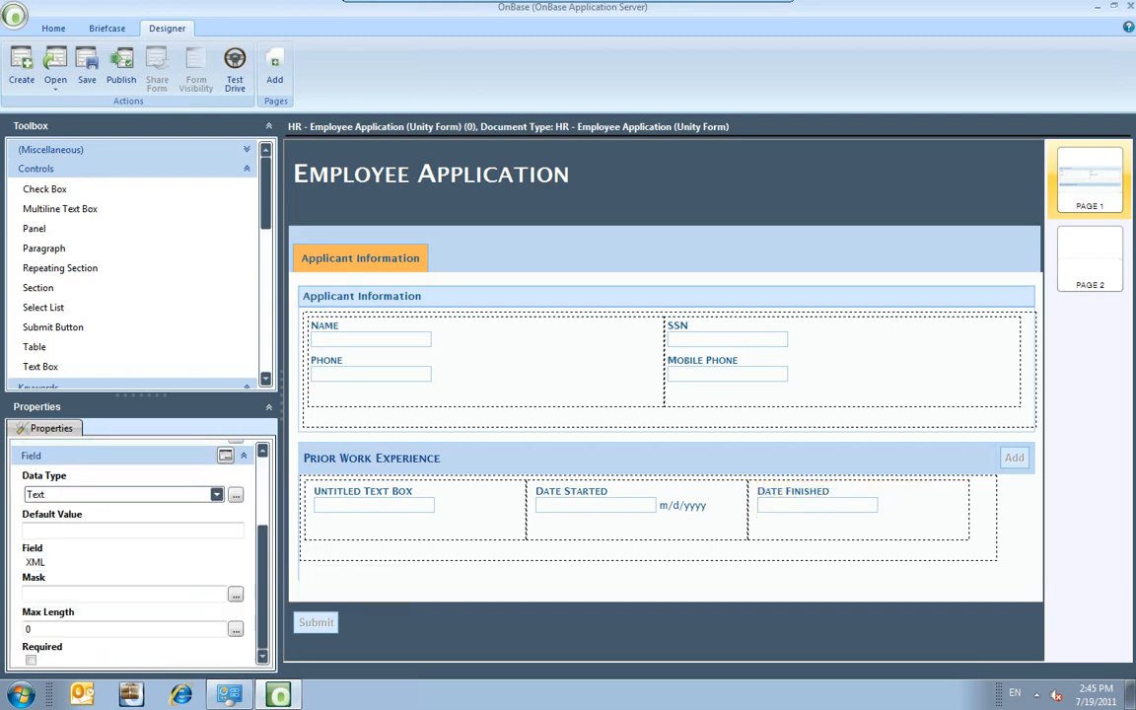
{"action": "left_click", "coordinate": [236, 495]}
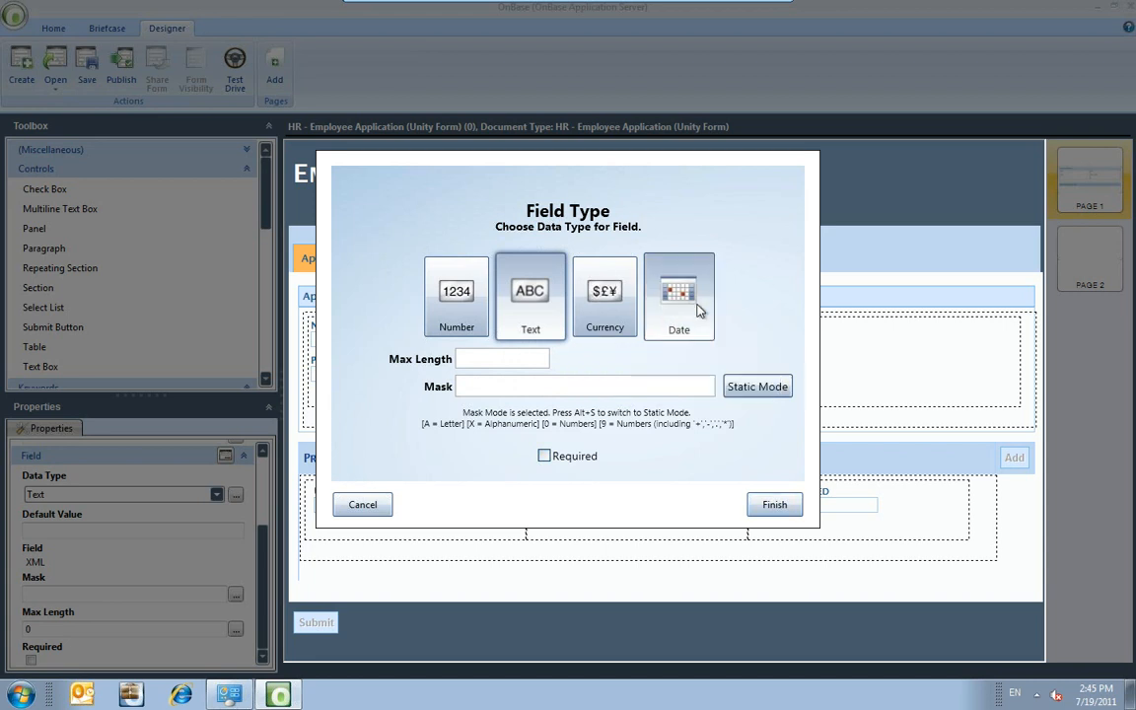
{"action": "left_click", "coordinate": [690, 308]}
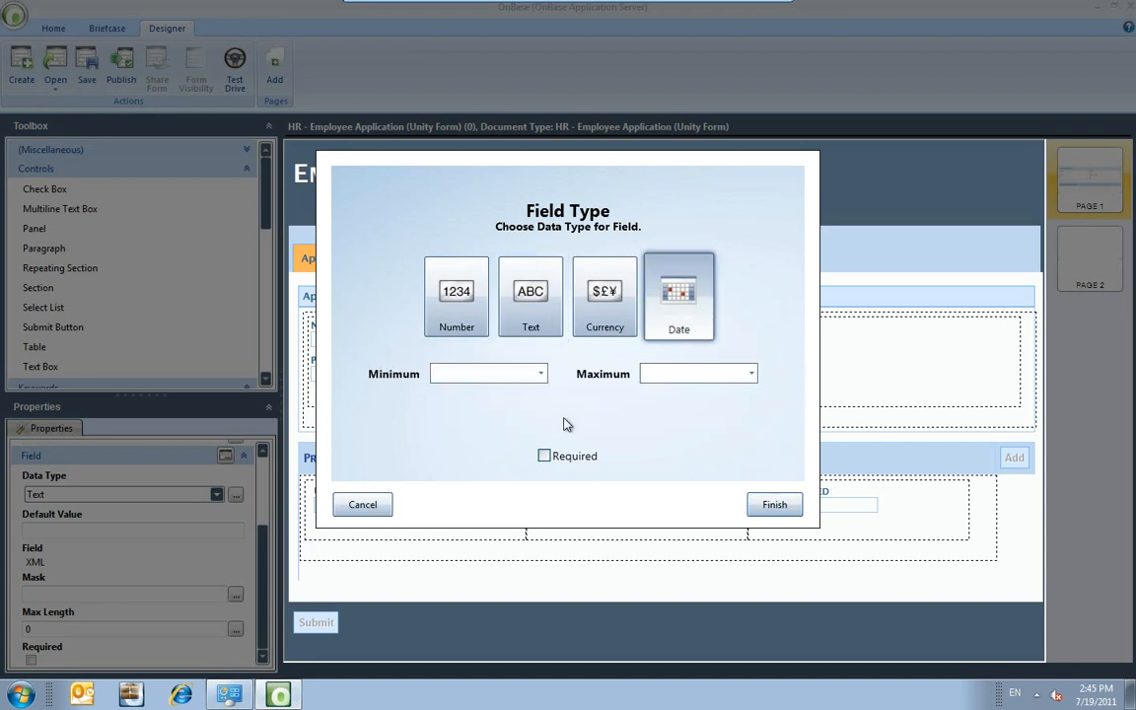
{"action": "left_click", "coordinate": [759, 506]}
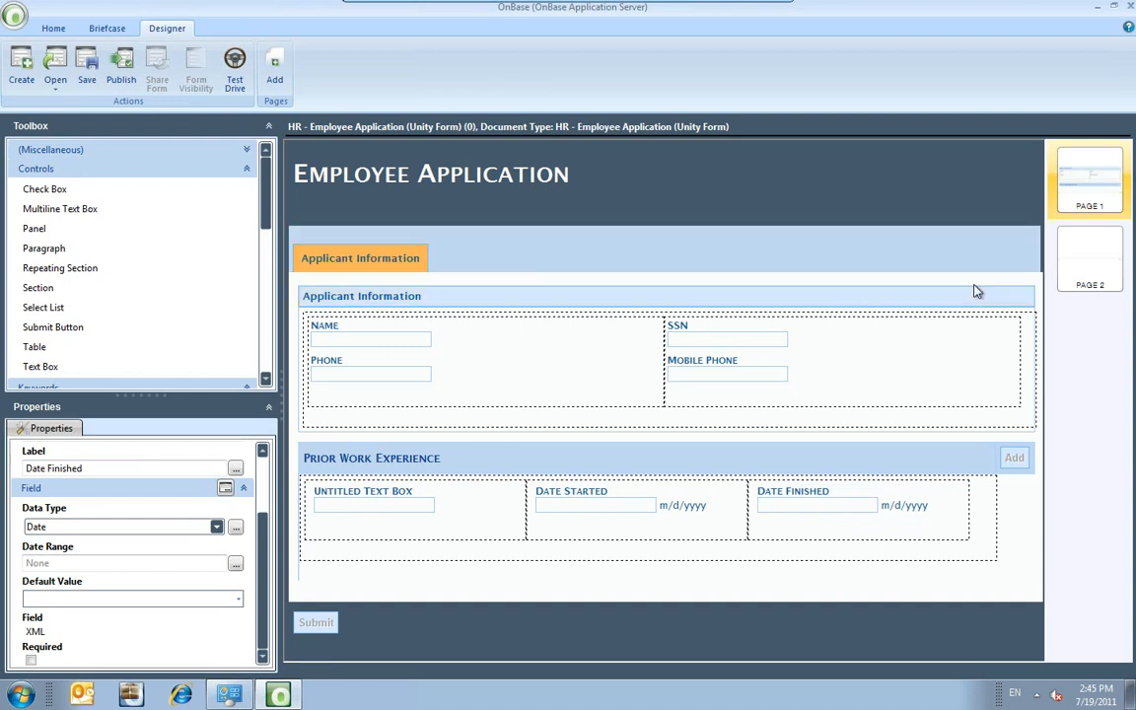
Review the SSN field's settings, then select the Phone field.
{"action": "left_click", "coordinate": [777, 350]}
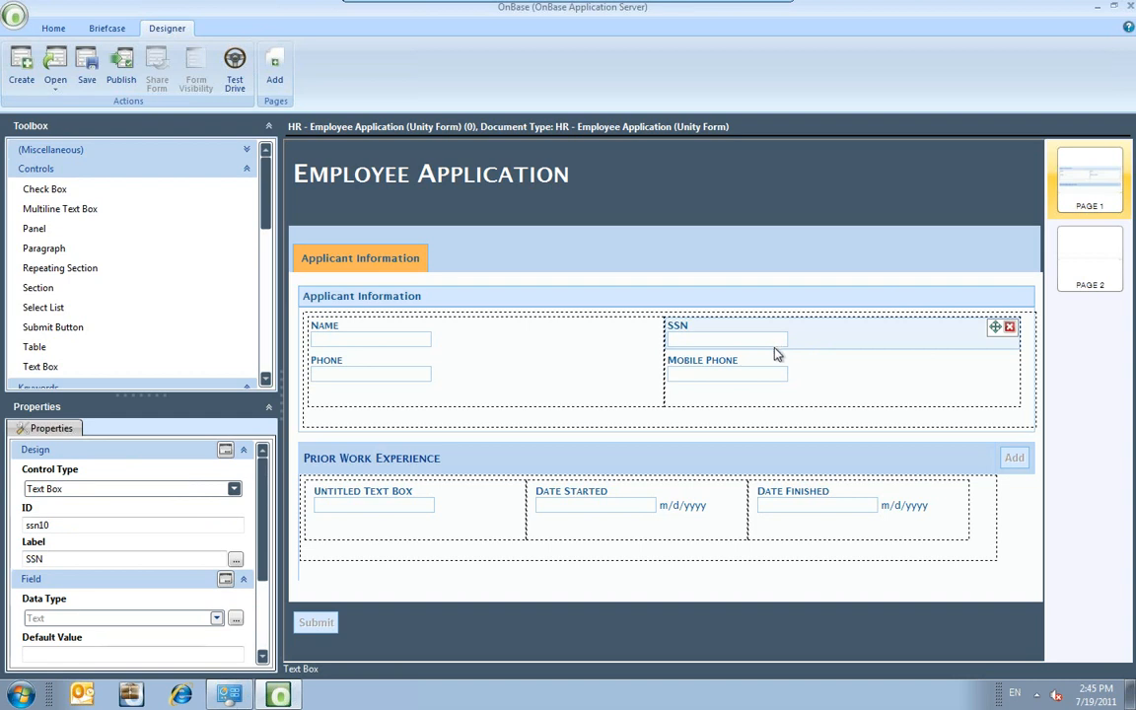
{"action": "scroll", "coordinate": [263, 555], "scroll_direction": "down", "scroll_amount": 3}
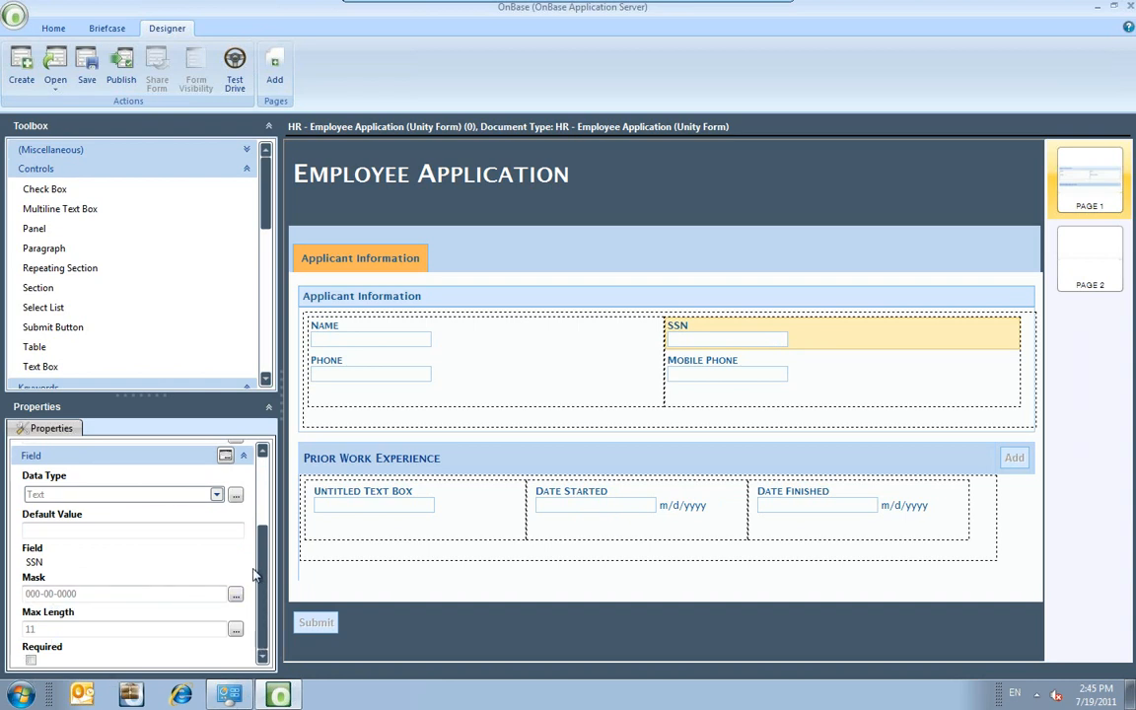
{"action": "left_click", "coordinate": [355, 381]}
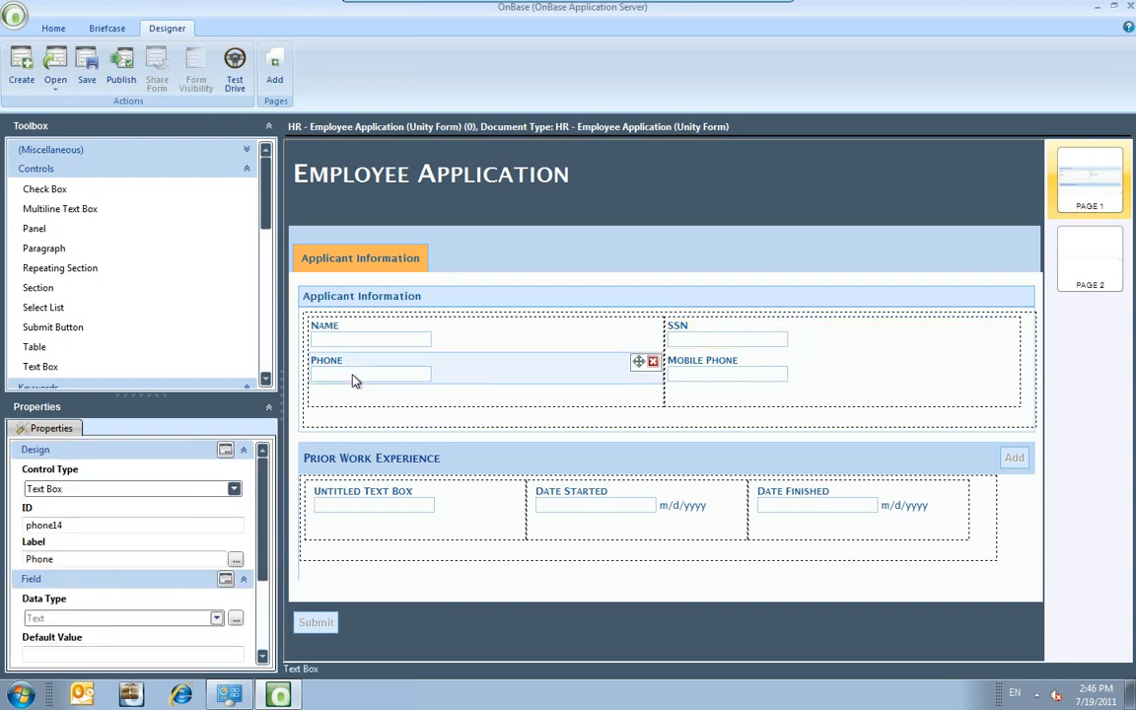
{"action": "scroll", "coordinate": [246, 469], "scroll_direction": "down", "scroll_amount": 4}
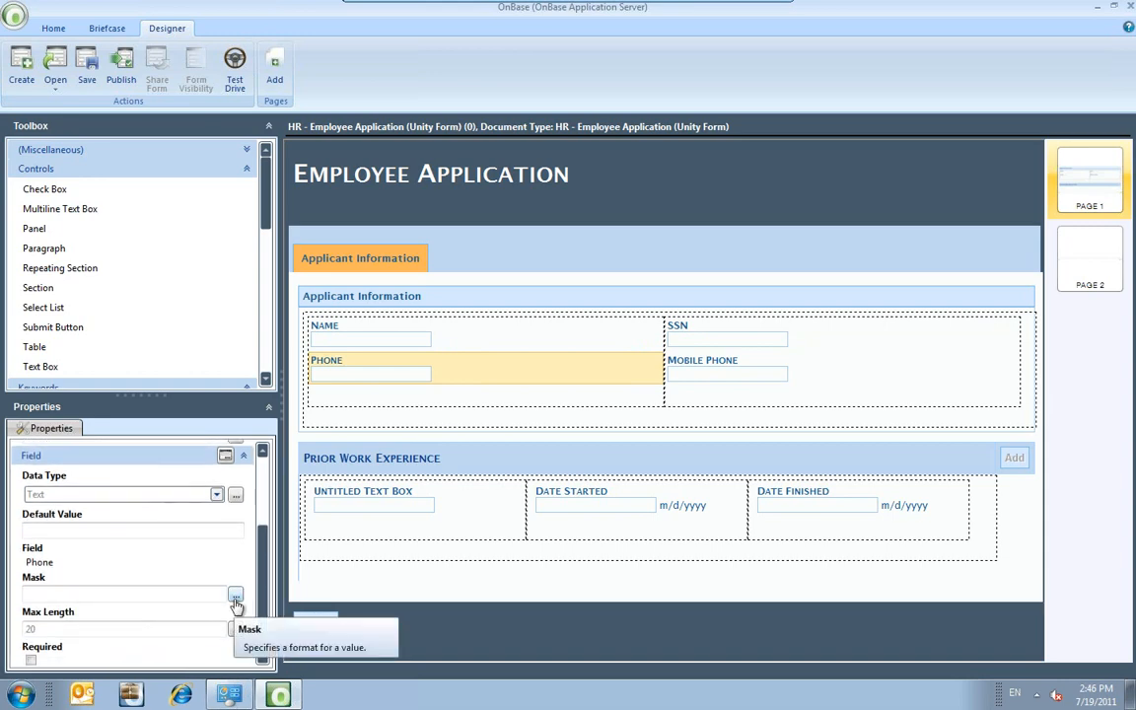
{"action": "left_click", "coordinate": [235, 594]}
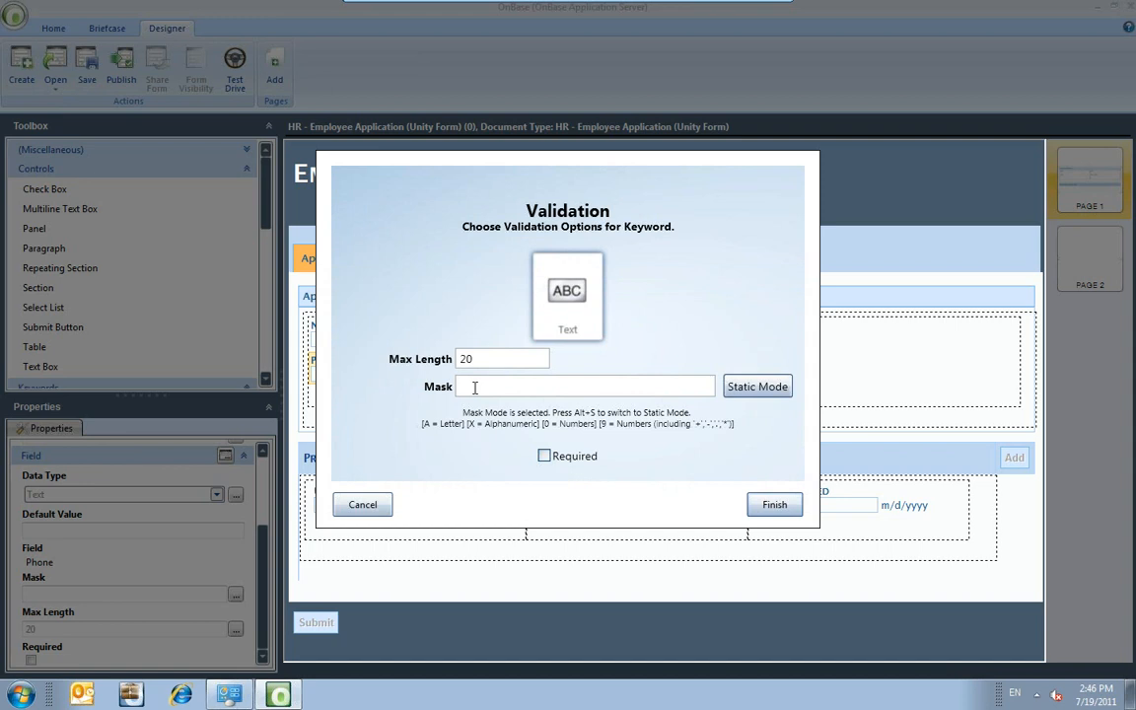
{"action": "type", "text": "0000000000"}
{"action": "left_click", "coordinate": [766, 394]}
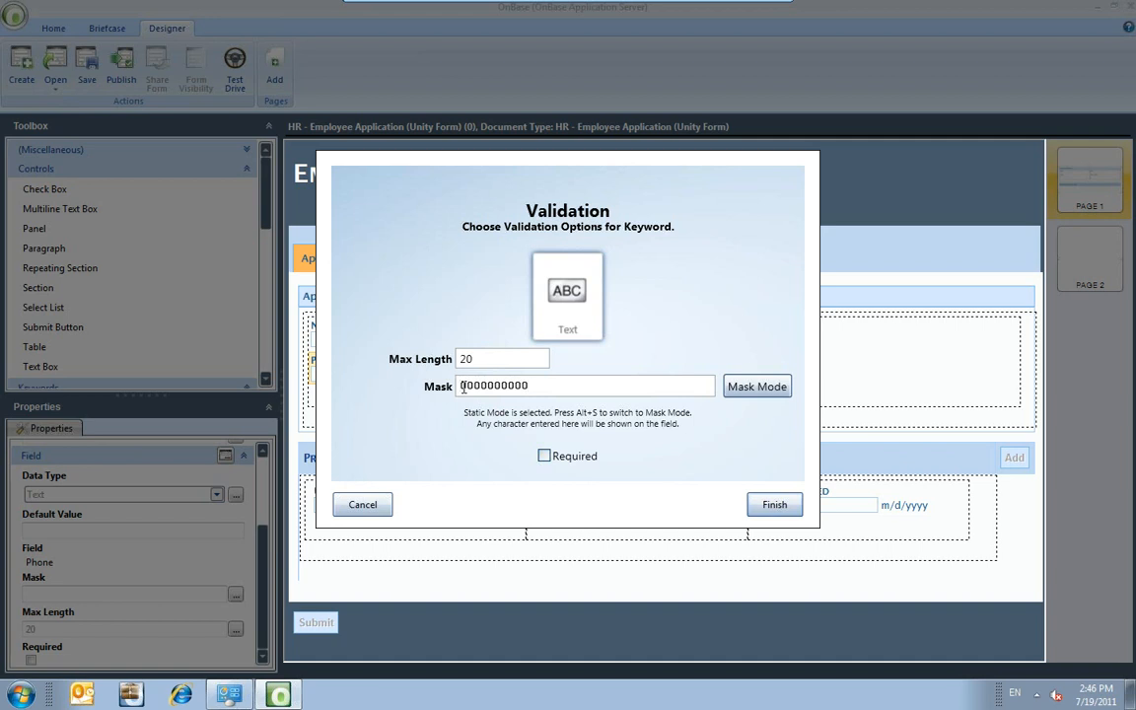
{"action": "type", "text": "("}
{"action": "key", "text": "Right"}
{"action": "key", "text": "Right"}
{"action": "key", "text": "Right"}
{"action": "type", "text": ")"}
{"action": "key", "text": "Right"}
{"action": "key", "text": "Right"}
{"action": "left_click", "coordinate": [768, 504]}
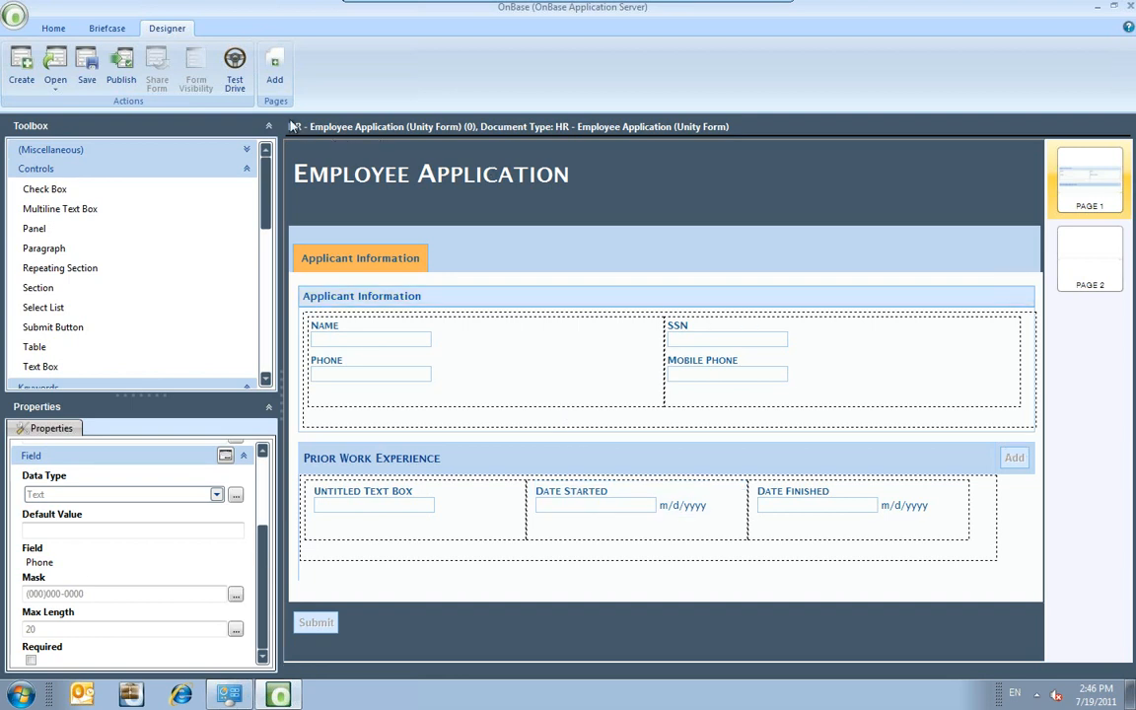
Test-drive the form with SSN 333-33-3333 and Phone 333, then close the preview.
{"action": "left_click", "coordinate": [234, 71]}
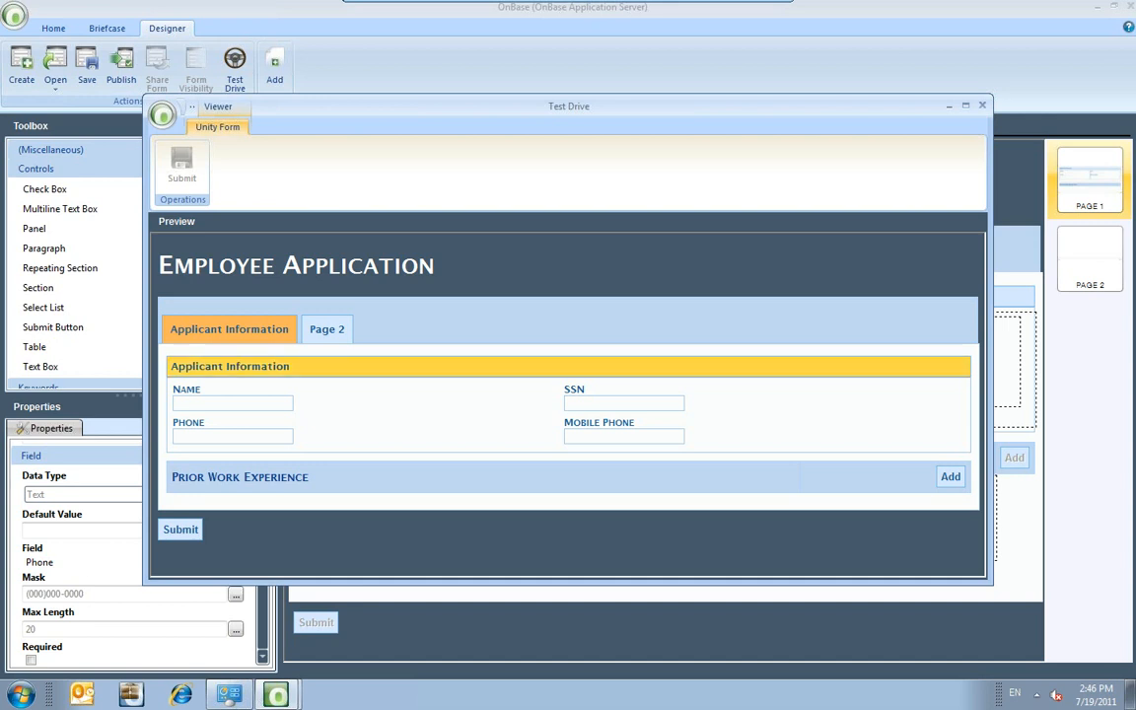
{"action": "left_click", "coordinate": [577, 401]}
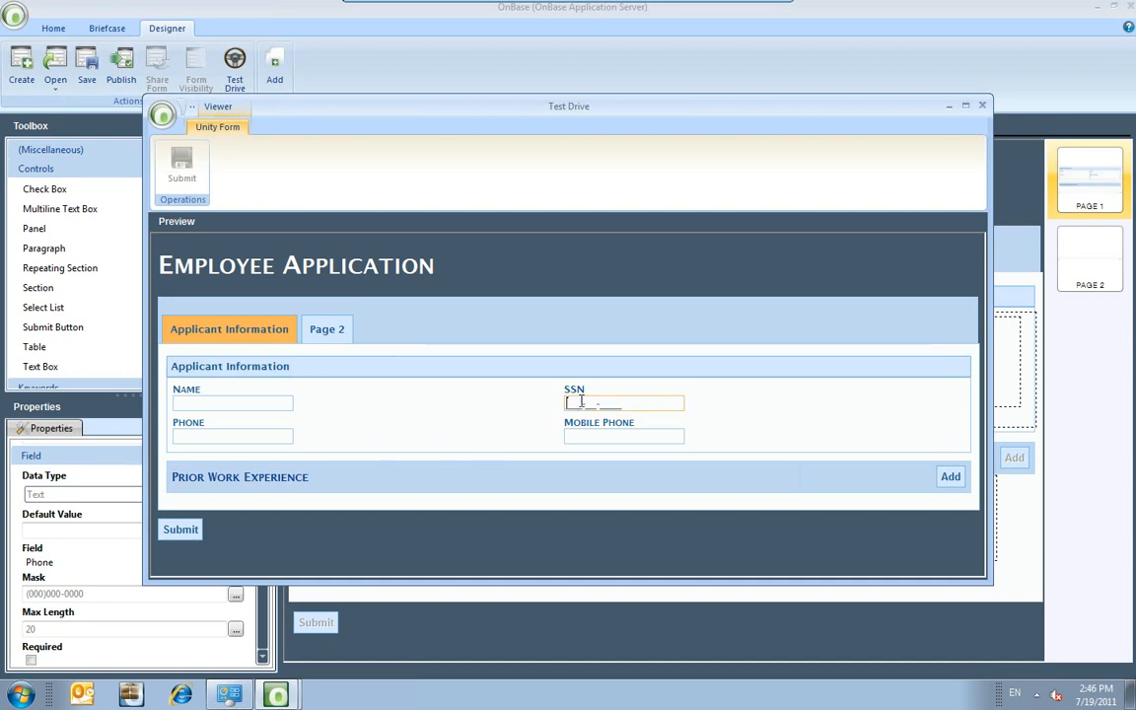
{"action": "type", "text": "333-33-3333"}
{"action": "left_click", "coordinate": [181, 435]}
{"action": "type", "text": "333"}
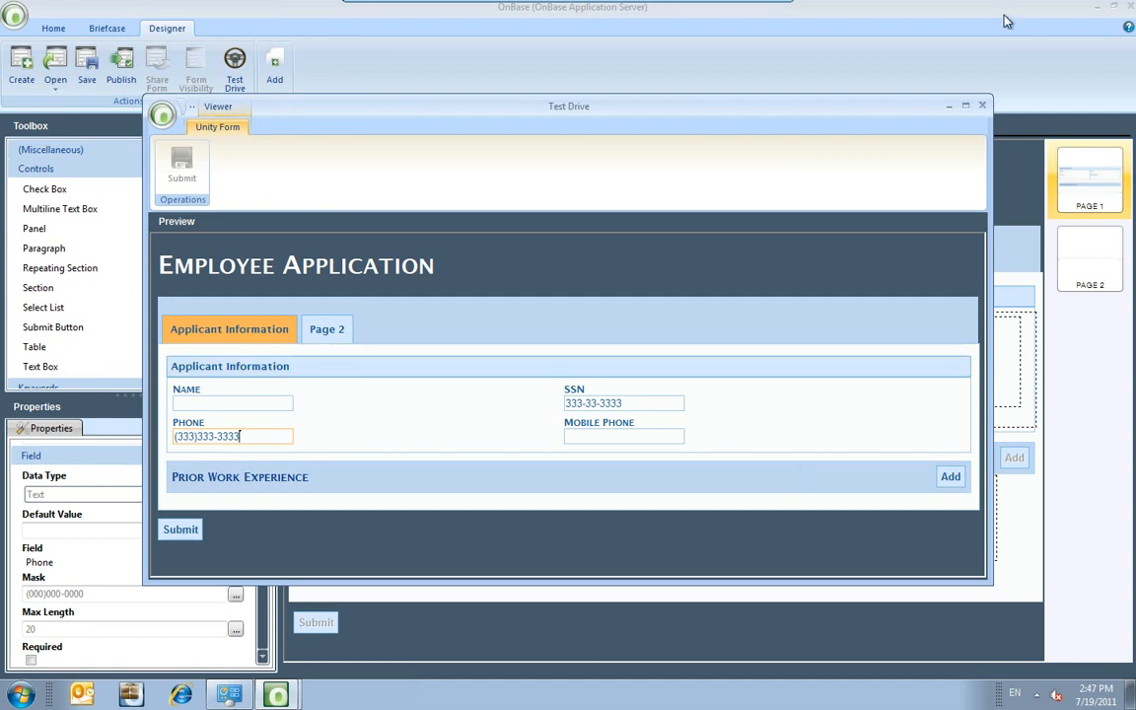
{"action": "left_click", "coordinate": [982, 104]}
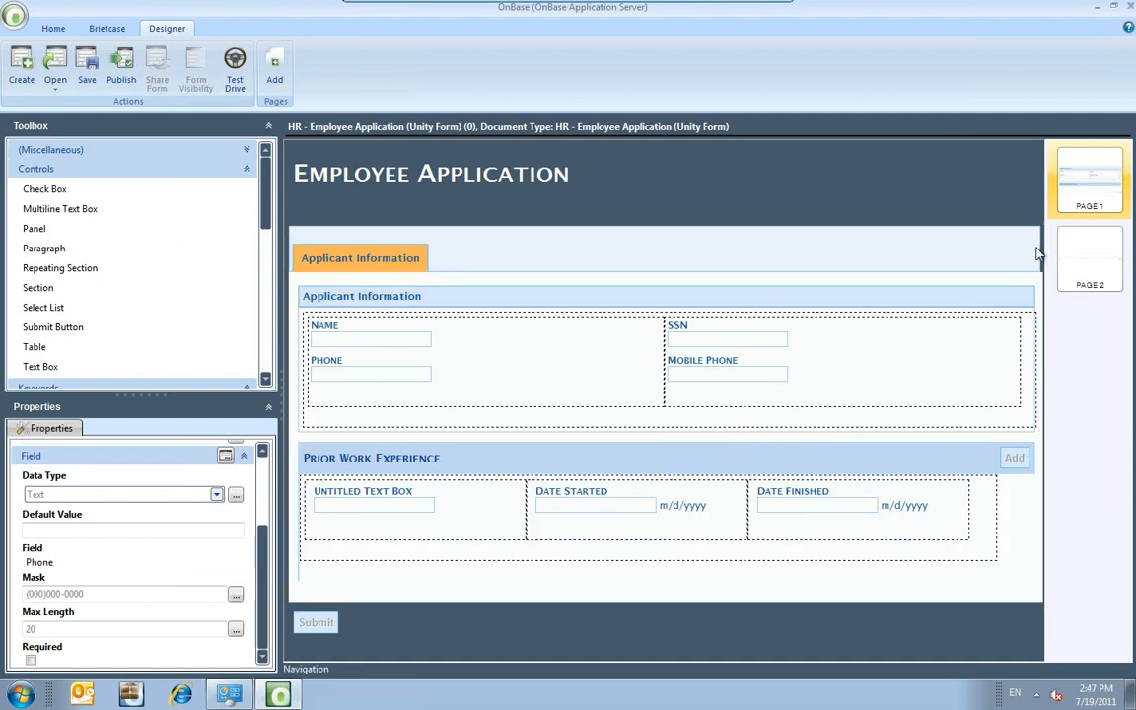
Switch to Page 2 and inspect its navigation band and the whole form.
{"action": "left_click", "coordinate": [1080, 262]}
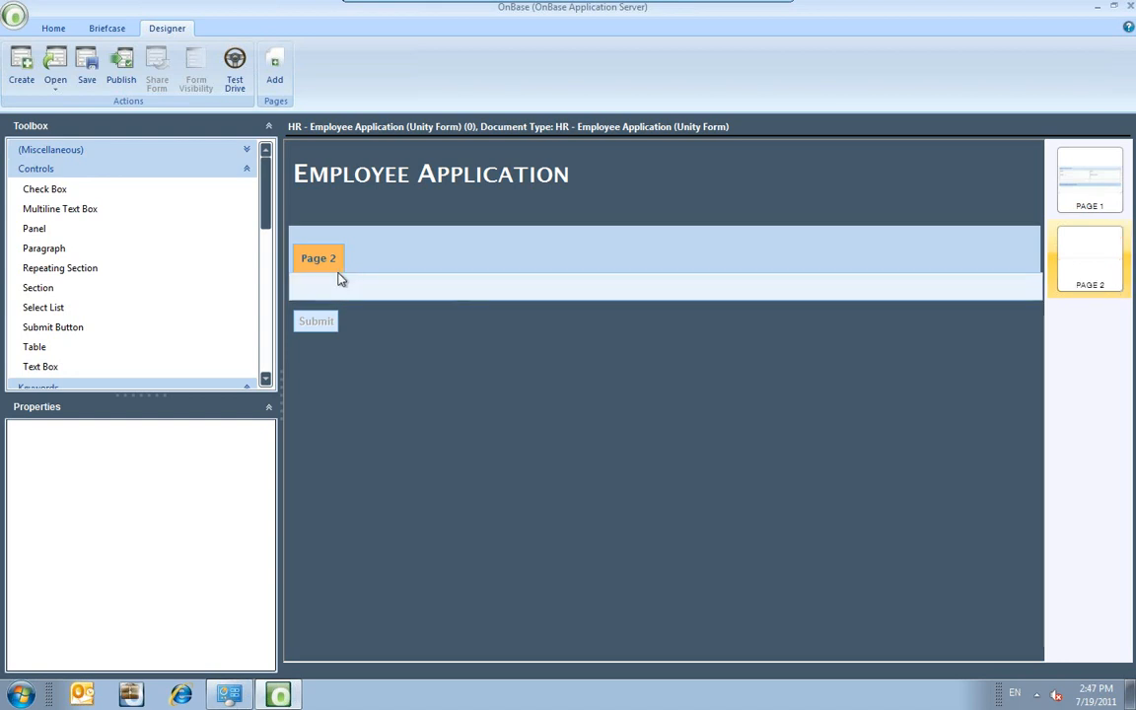
{"action": "left_click", "coordinate": [292, 244]}
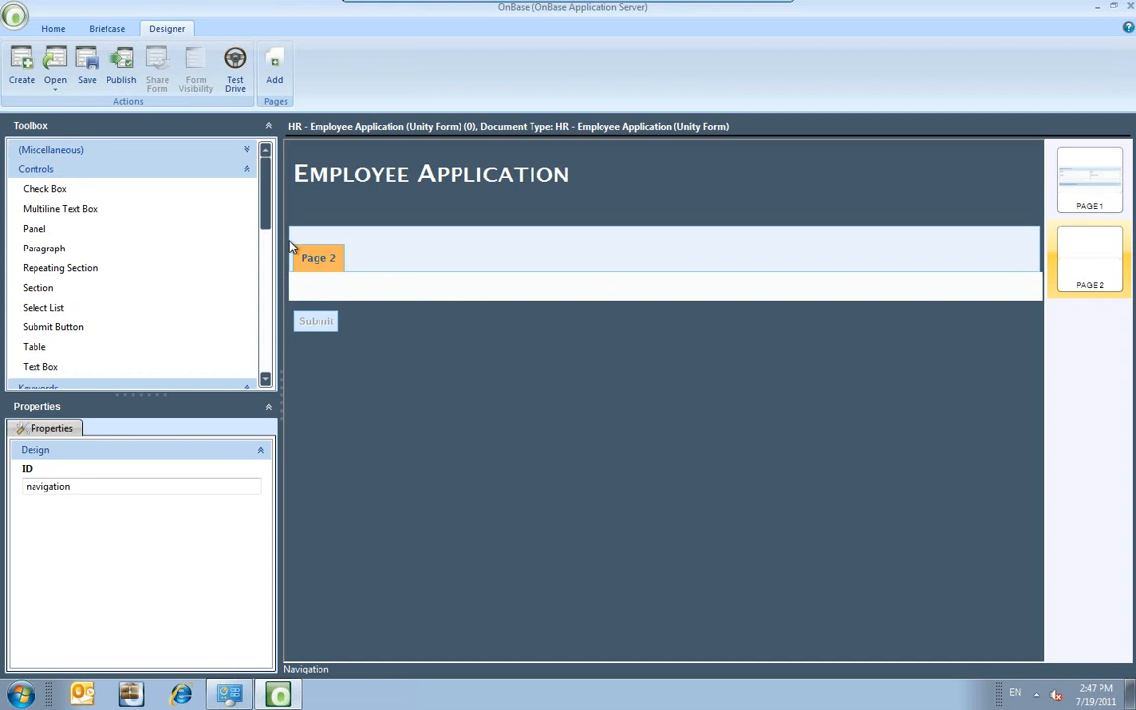
{"action": "left_click", "coordinate": [292, 252]}
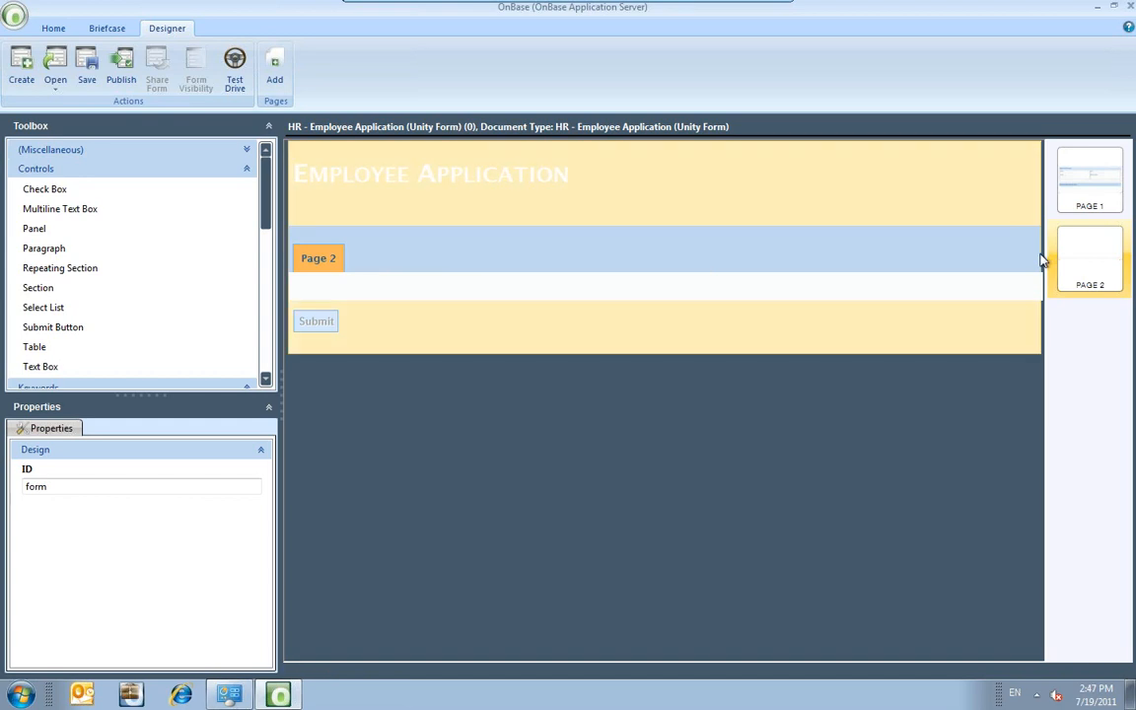
{"action": "left_click", "coordinate": [1043, 265]}
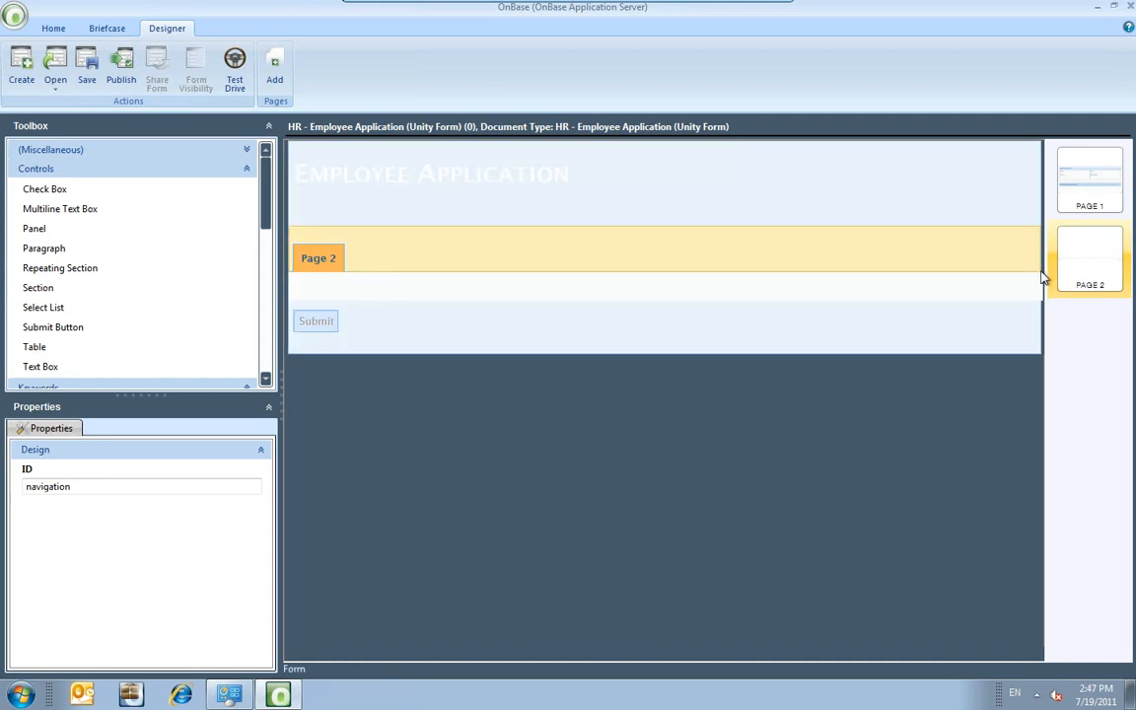
{"action": "left_click", "coordinate": [1042, 279]}
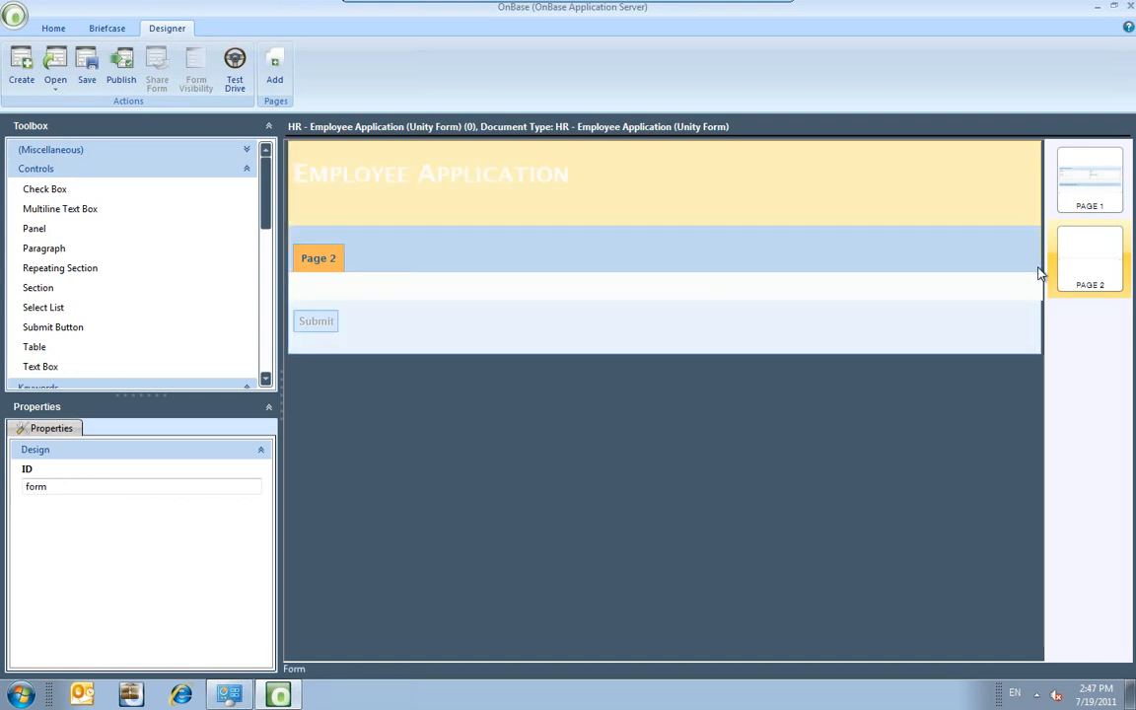
{"action": "left_click", "coordinate": [1042, 264]}
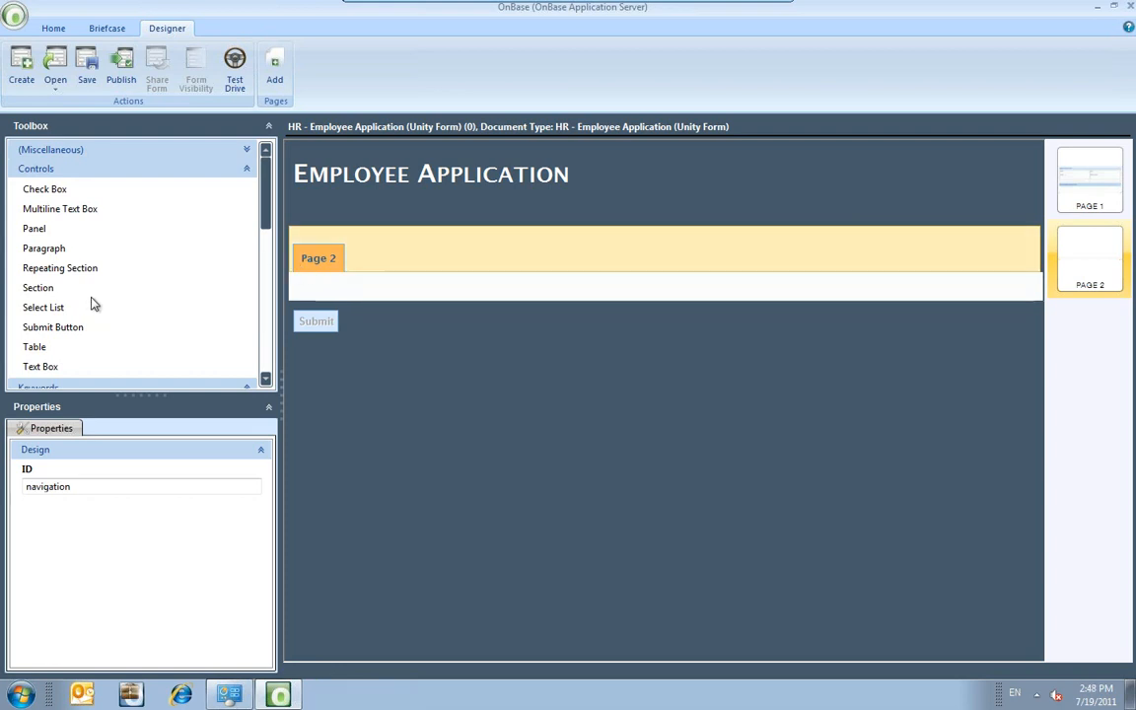
Place a Multiline Text Box on Page 2 and change its label to Comments.
{"action": "left_click", "coordinate": [79, 218]}
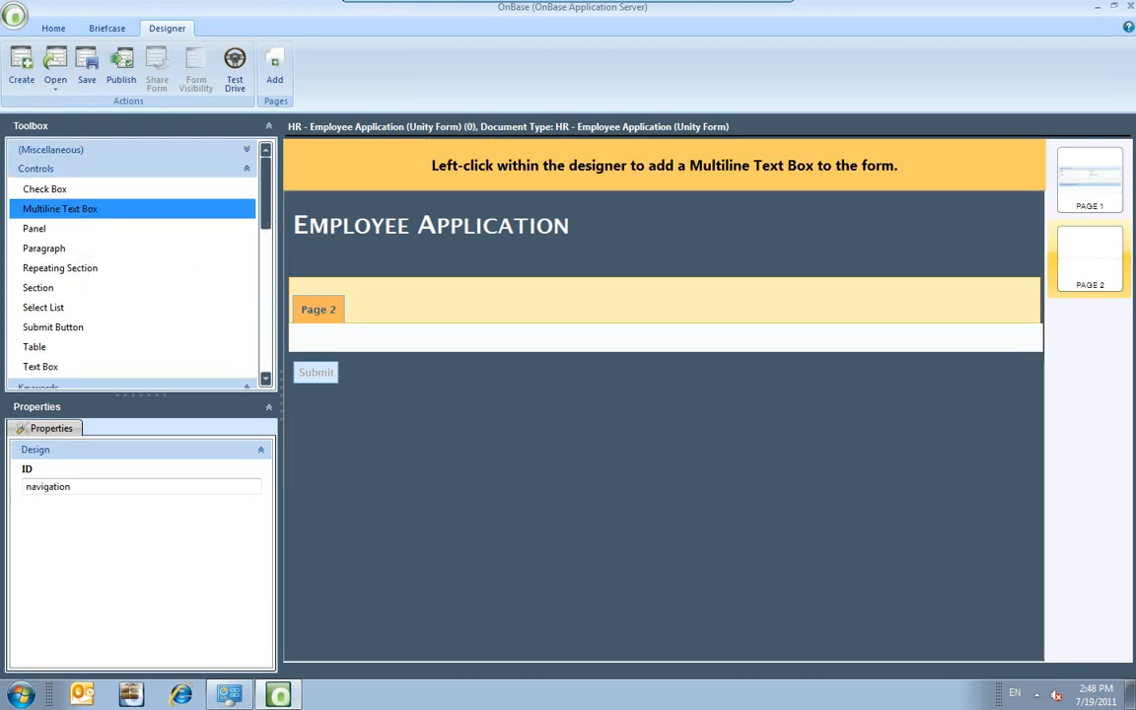
{"action": "left_click", "coordinate": [355, 337]}
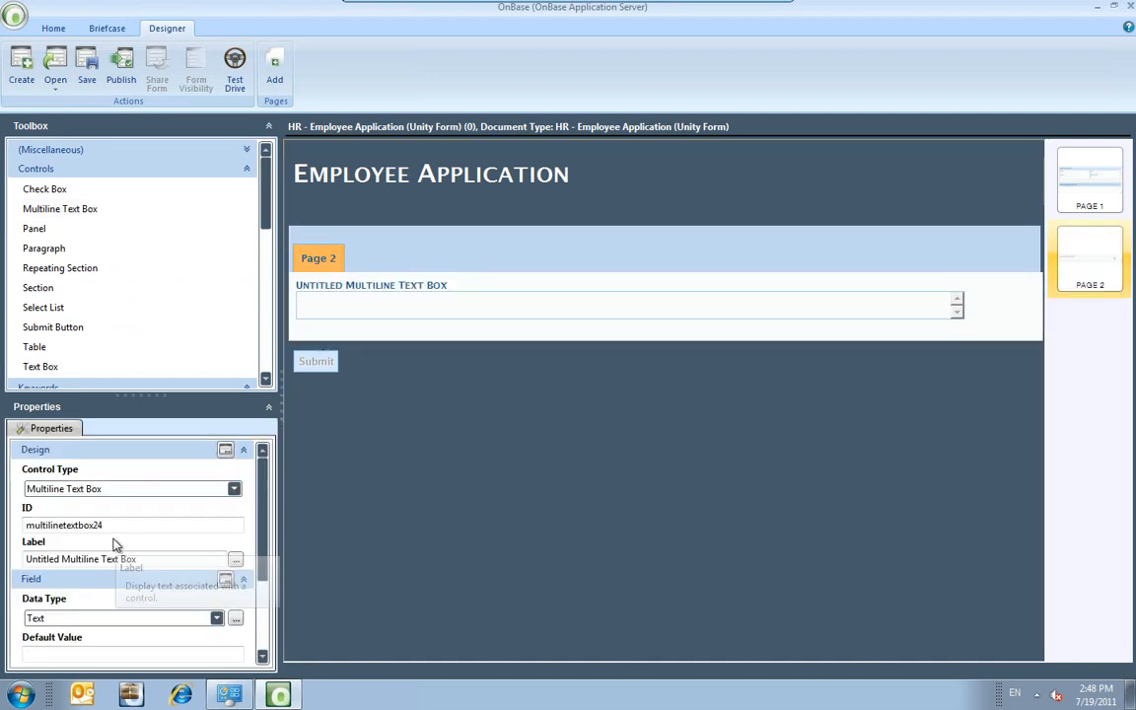
{"action": "left_click", "coordinate": [152, 559]}
{"action": "left_click_drag", "start_coordinate": [151, 559], "coordinate": [5, 558]}
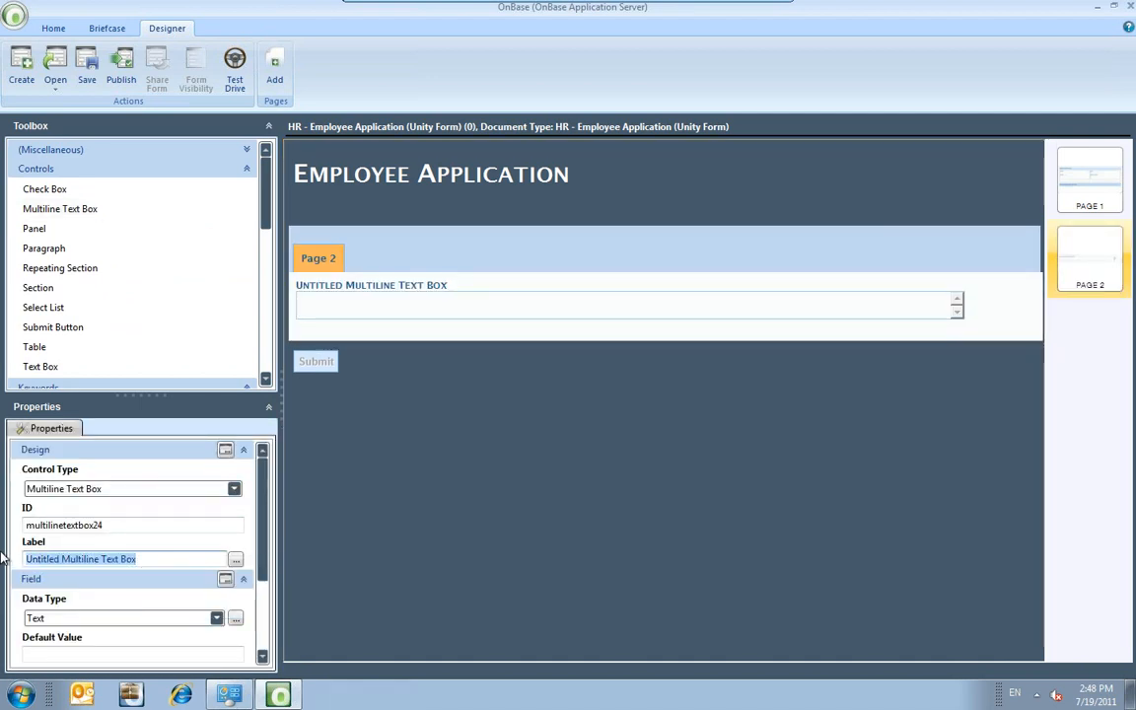
{"action": "type", "text": "Comments"}
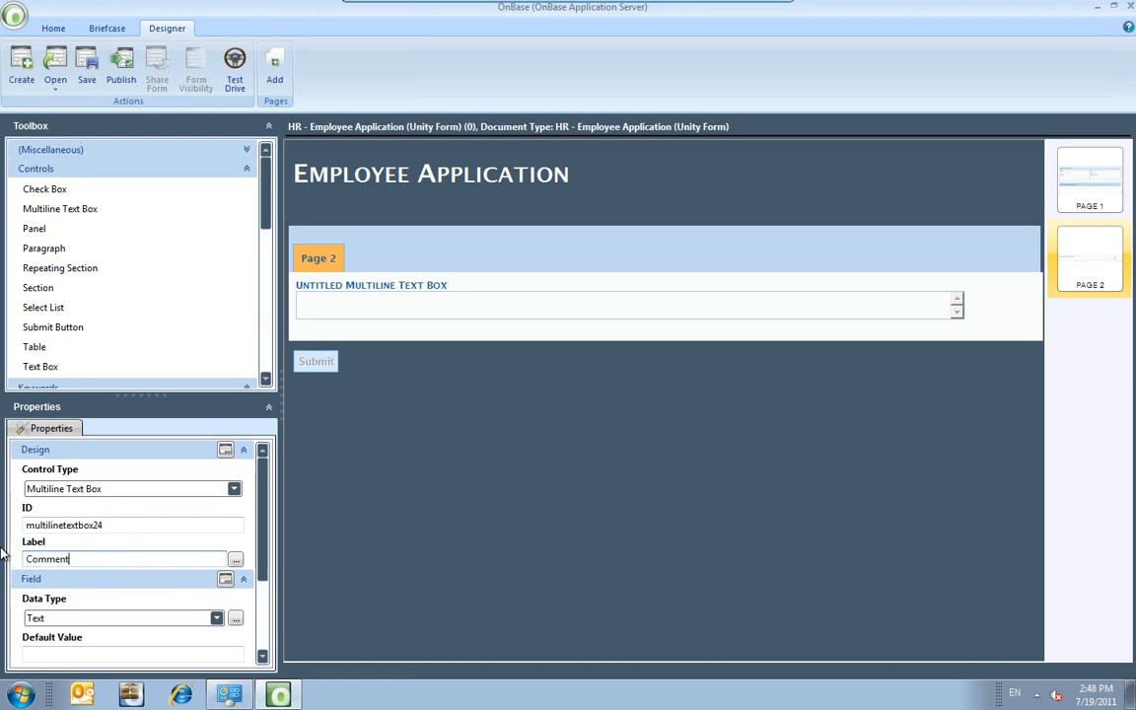
{"action": "left_click", "coordinate": [460, 393]}
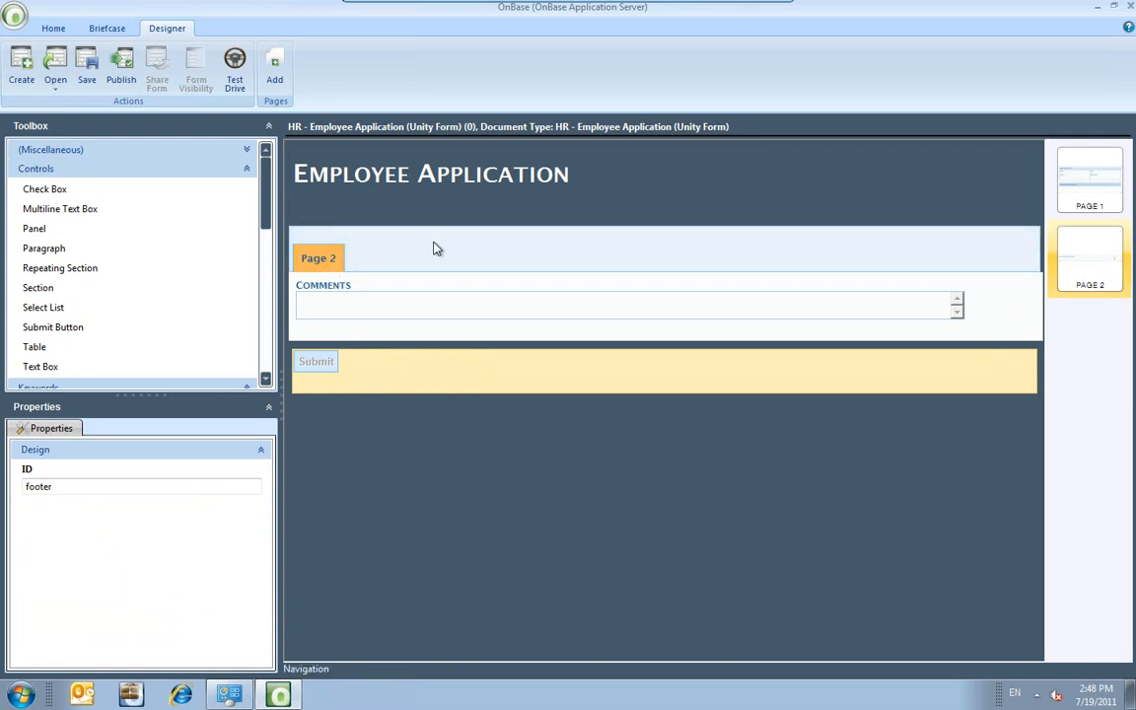
Select the Page 2 navigation band and the whole form to view their properties.
{"action": "left_click", "coordinate": [352, 263]}
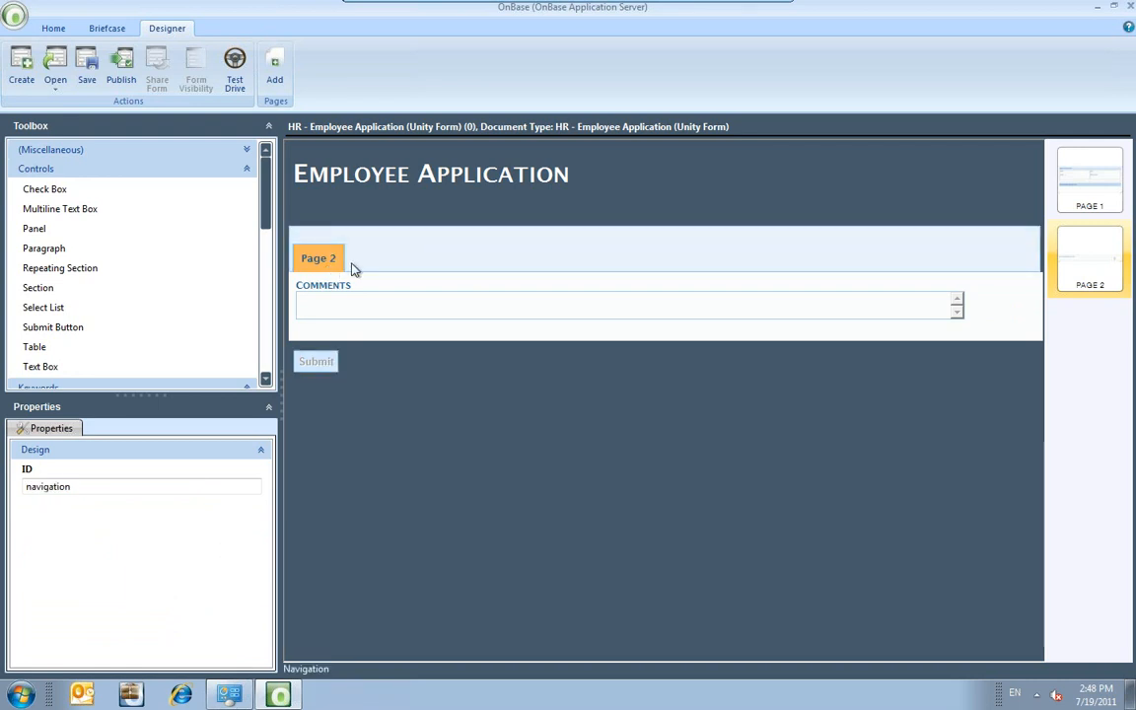
{"action": "left_click", "coordinate": [1039, 263]}
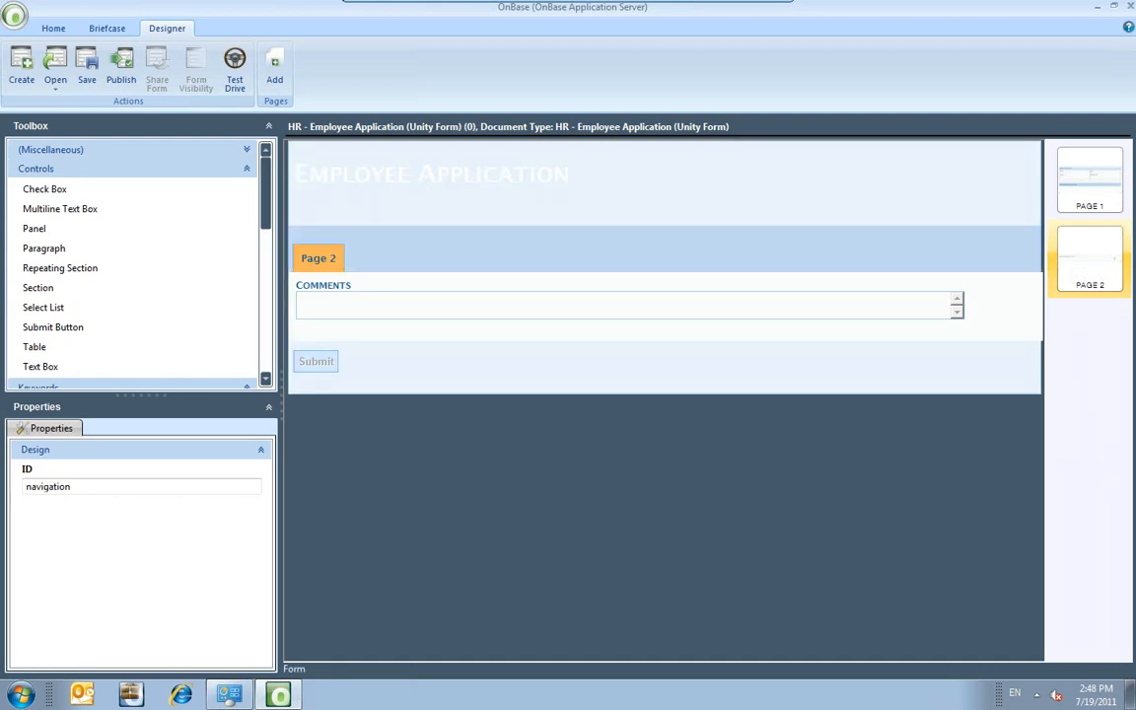
{"action": "left_click", "coordinate": [1038, 264]}
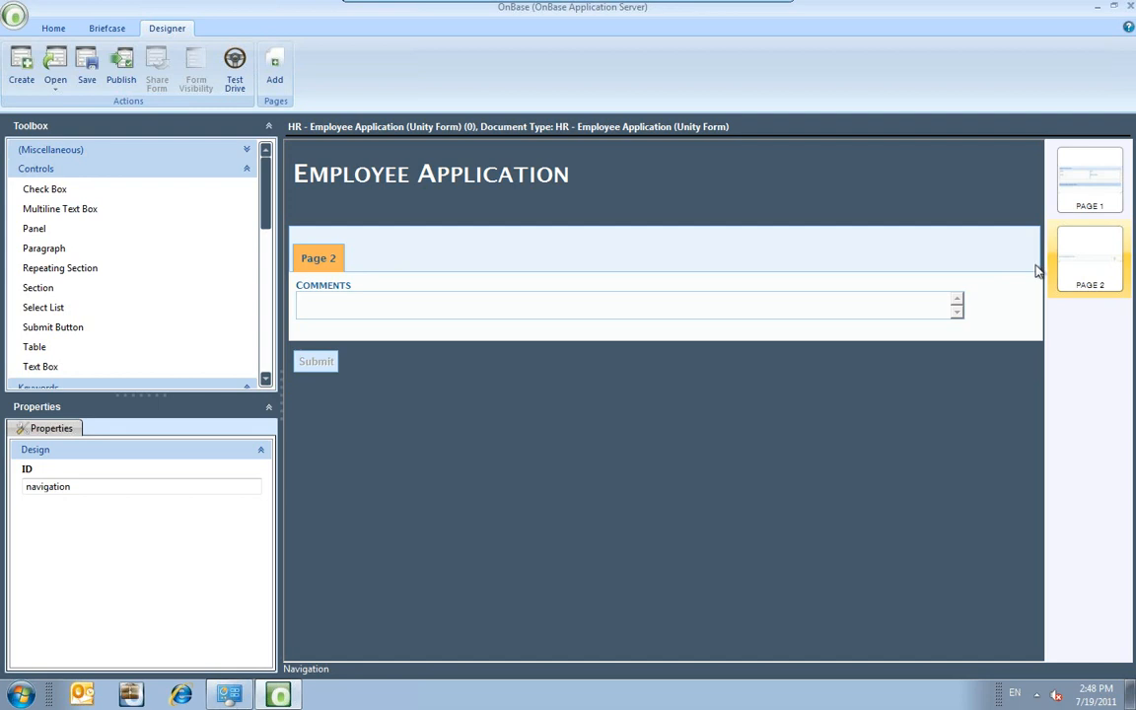
Label Page 2 'HR', tick Is Secured?, and open the User Groups selection.
{"action": "left_click", "coordinate": [1035, 279]}
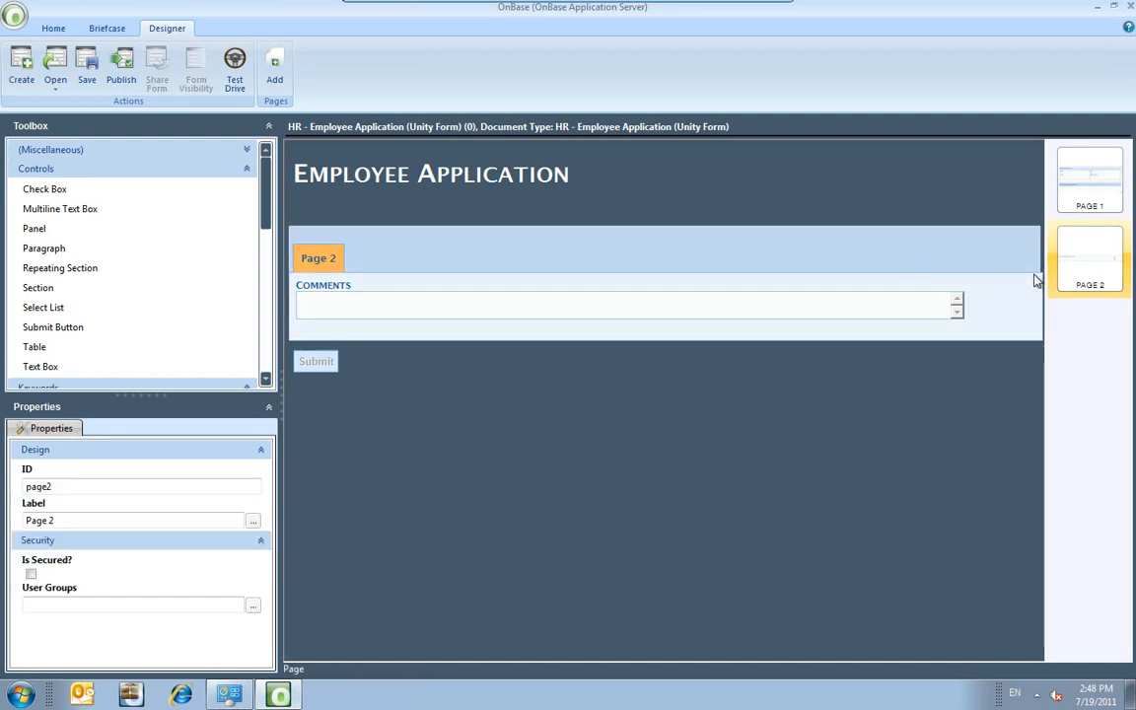
{"action": "triple_click", "coordinate": [54, 520]}
{"action": "type", "text": "HR"}
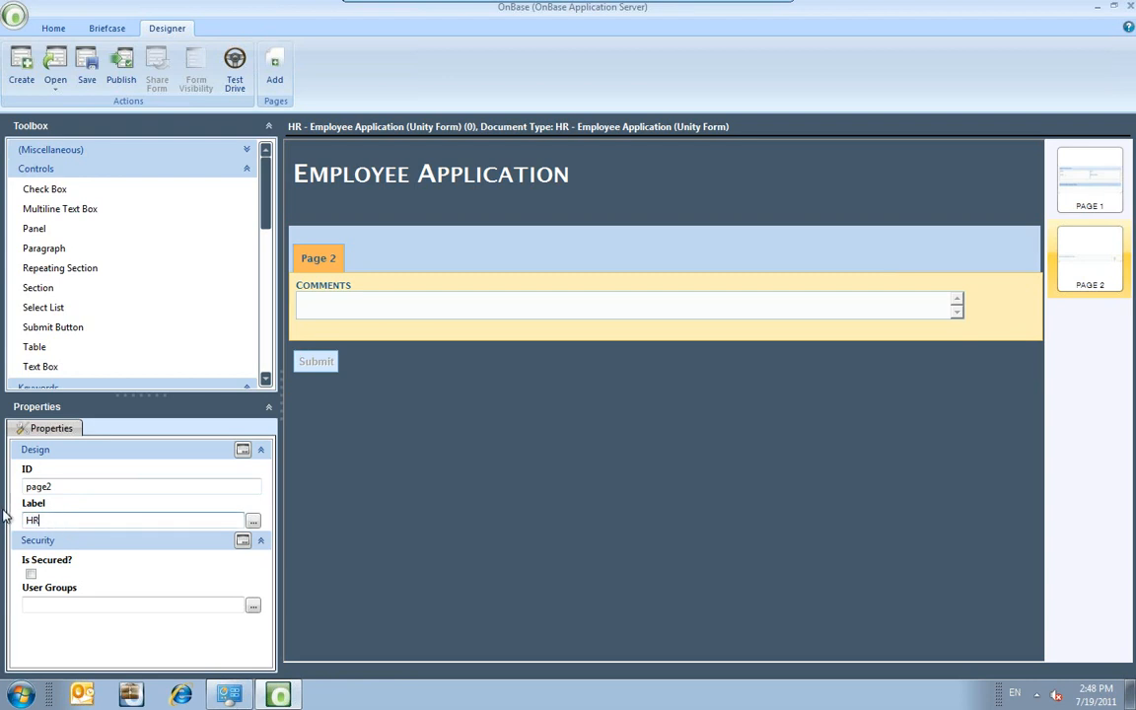
{"action": "left_click", "coordinate": [33, 577]}
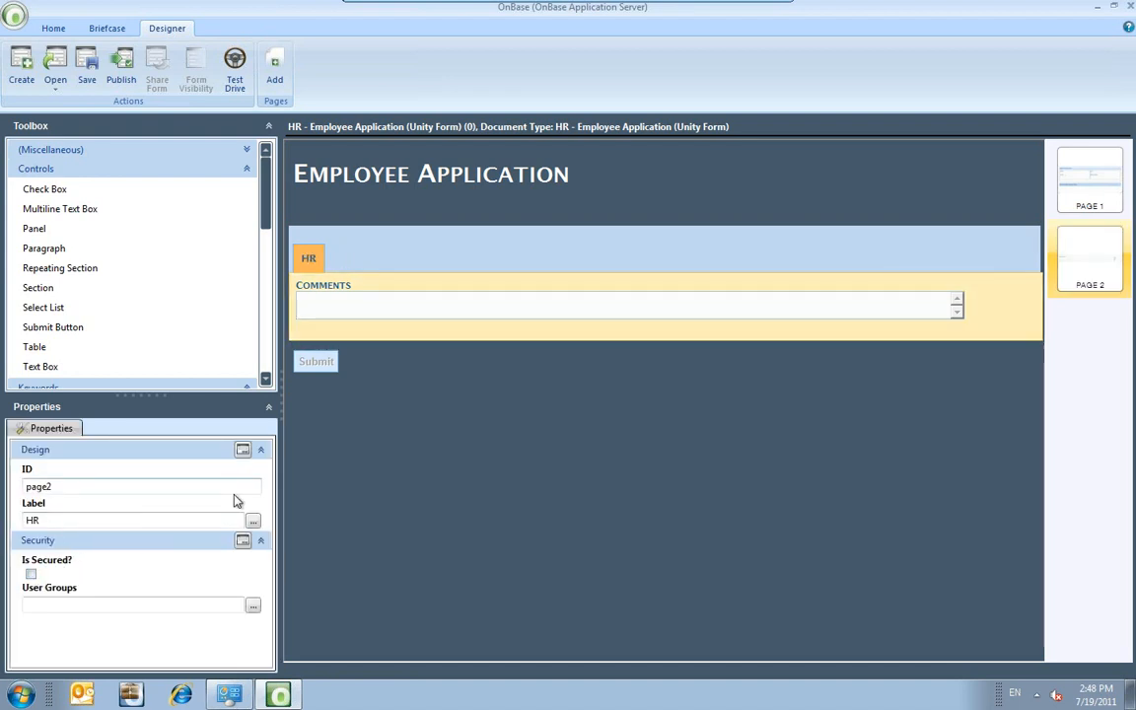
{"action": "left_click", "coordinate": [31, 575]}
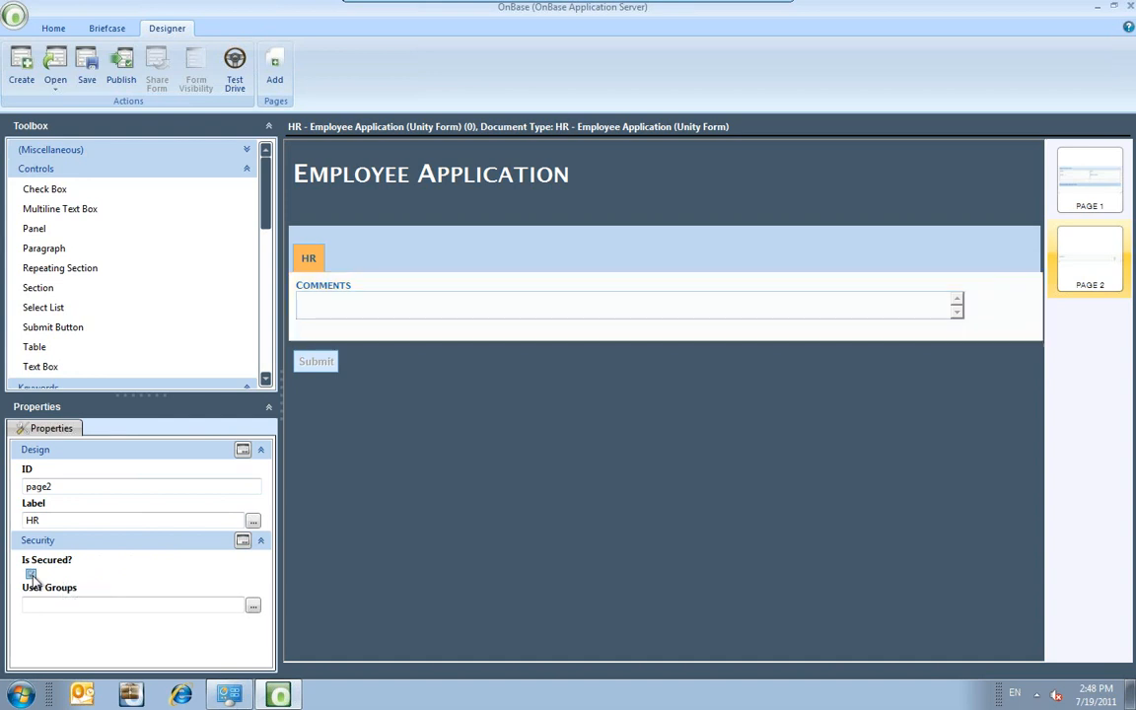
{"action": "left_click", "coordinate": [253, 605]}
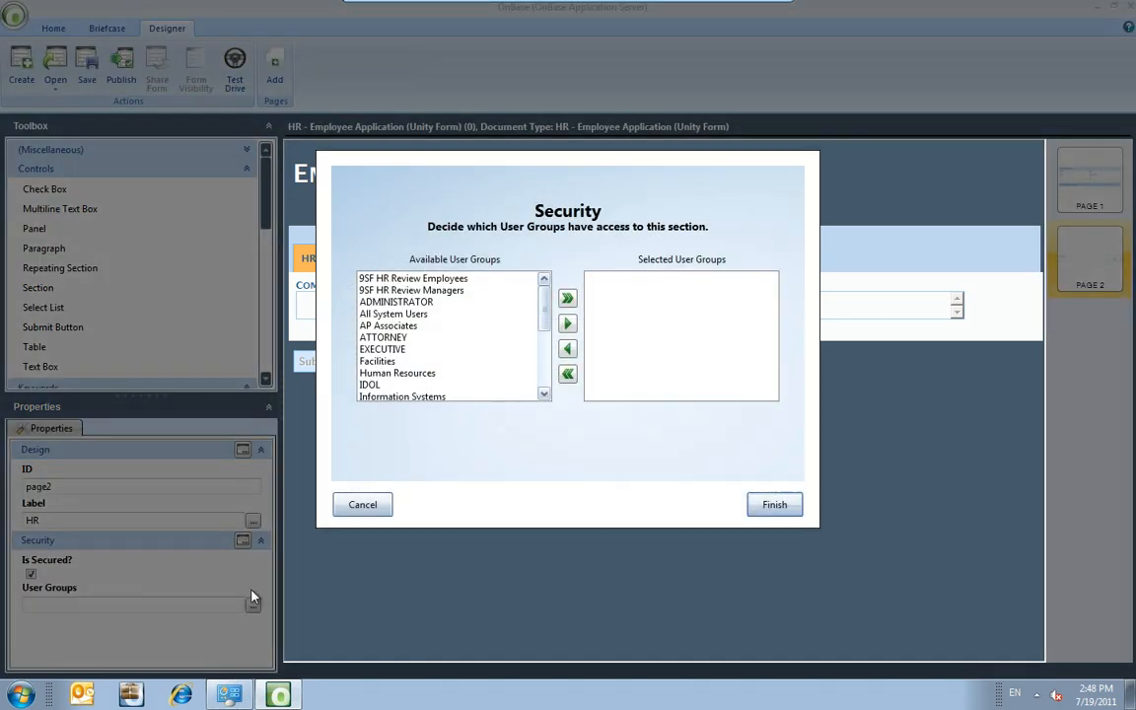
Grant the Human Resources user group access to the HR page and finish the Security dialog.
{"action": "left_click", "coordinate": [399, 373]}
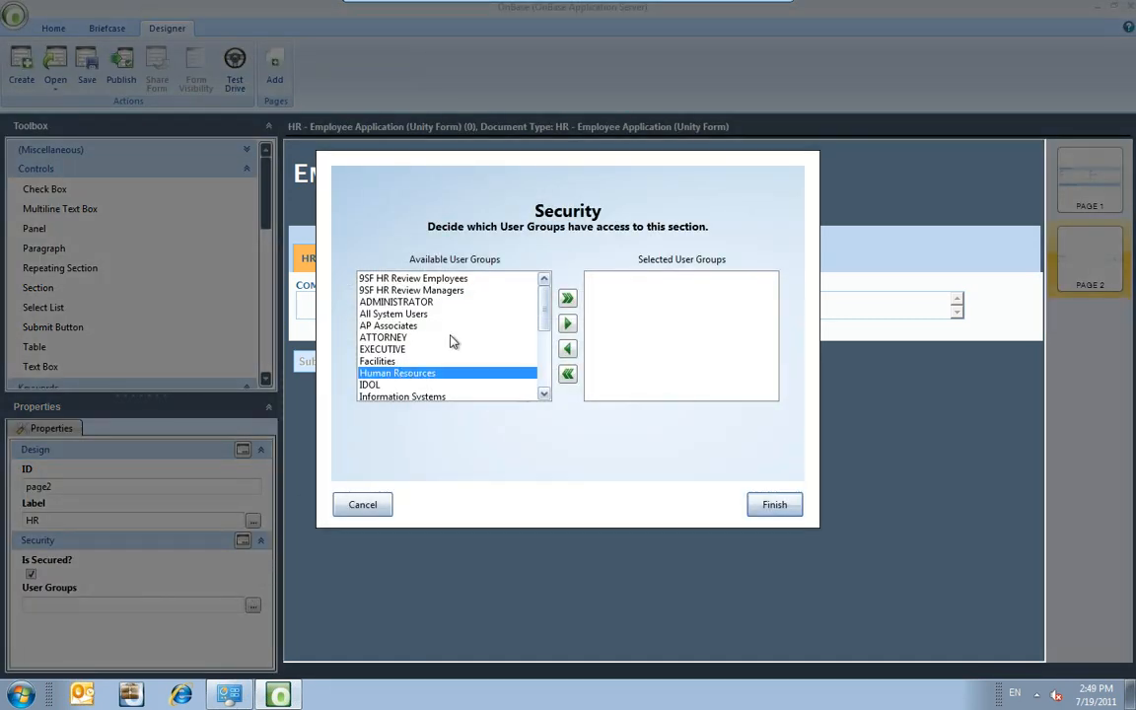
{"action": "left_click", "coordinate": [567, 324]}
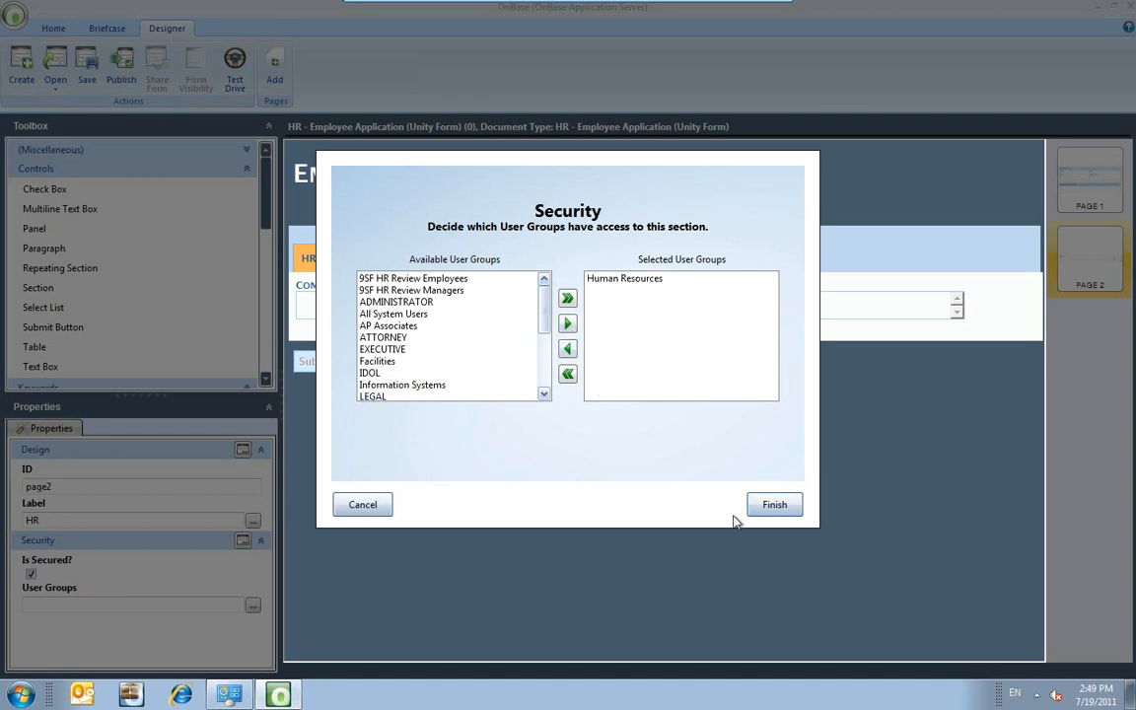
{"action": "left_click", "coordinate": [766, 509]}
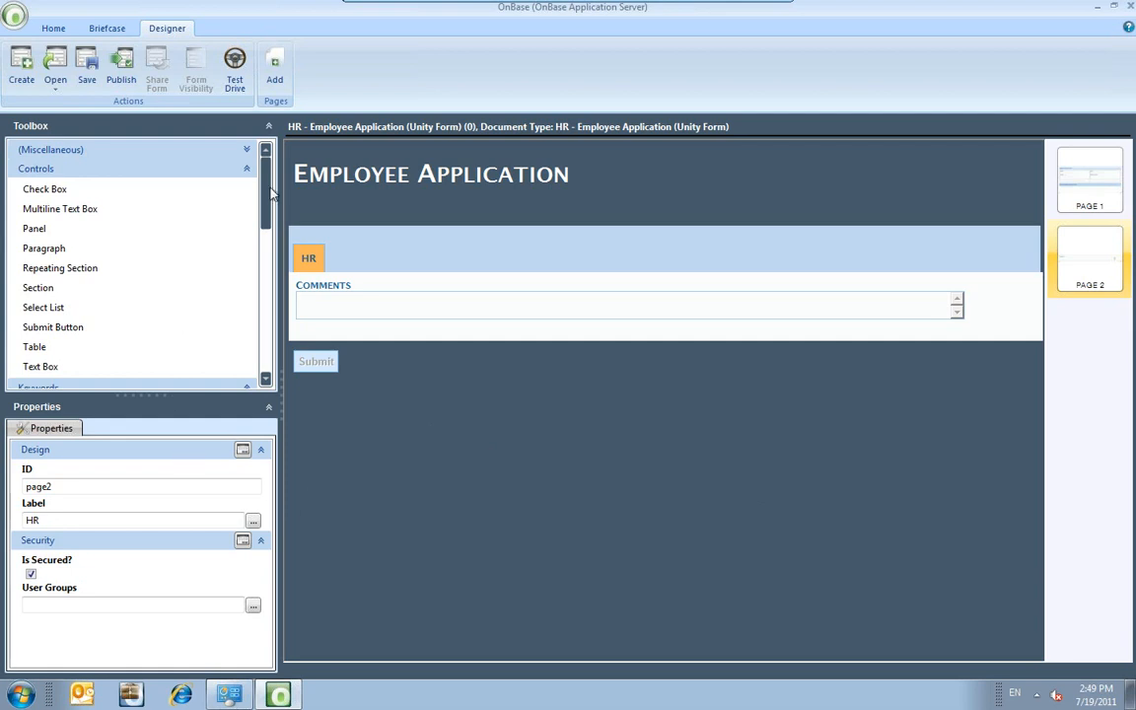
Test-drive the form as a Human Resources user, viewing the HR page and Applicant Information.
{"action": "left_click", "coordinate": [236, 86]}
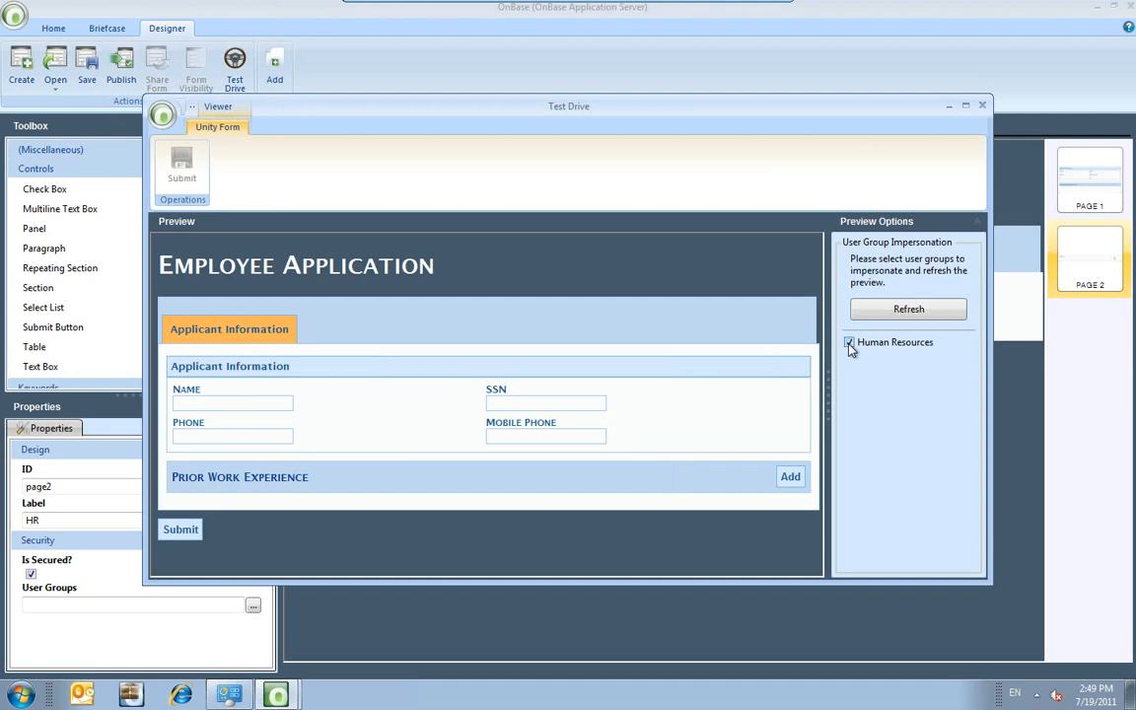
{"action": "left_click", "coordinate": [870, 313]}
{"action": "left_click", "coordinate": [317, 332]}
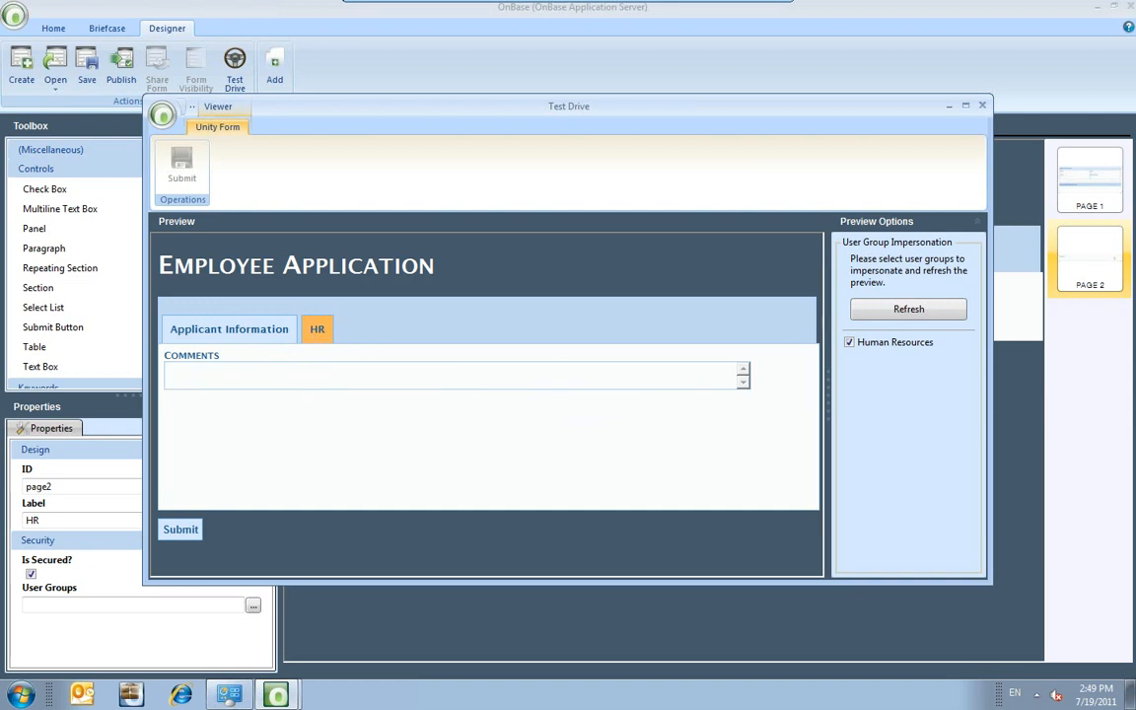
{"action": "left_click", "coordinate": [229, 329]}
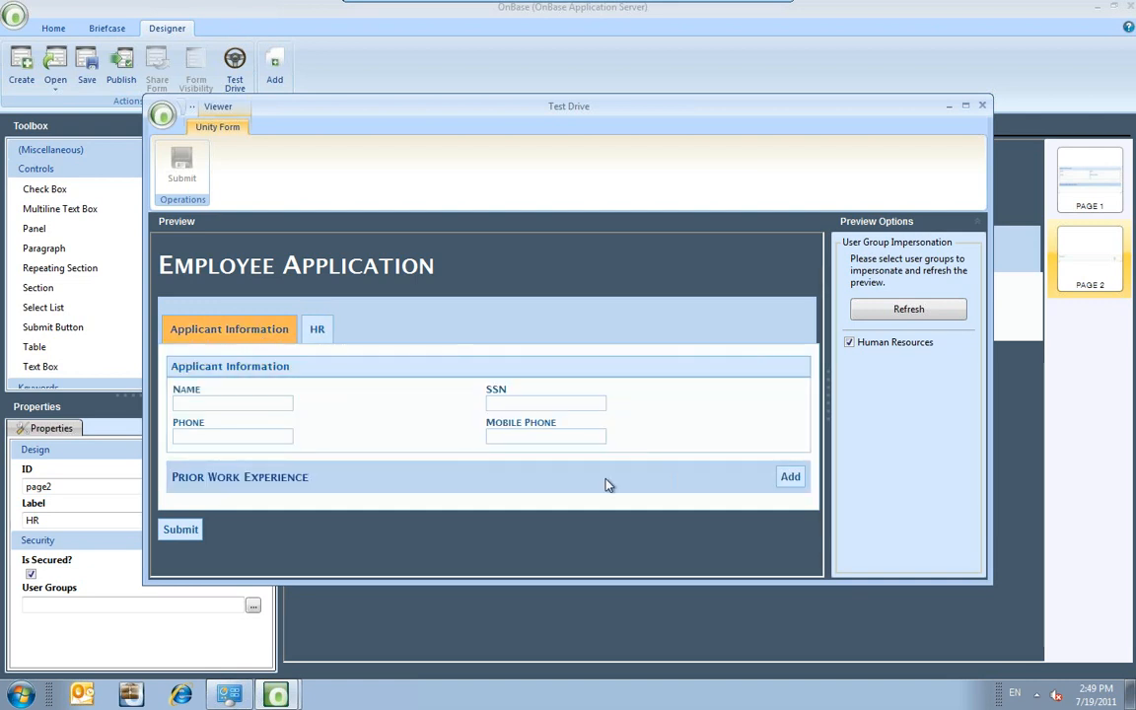
Add a work experience row with company 'company' and start and finish dates 7/20/2011.
{"action": "left_click", "coordinate": [796, 479]}
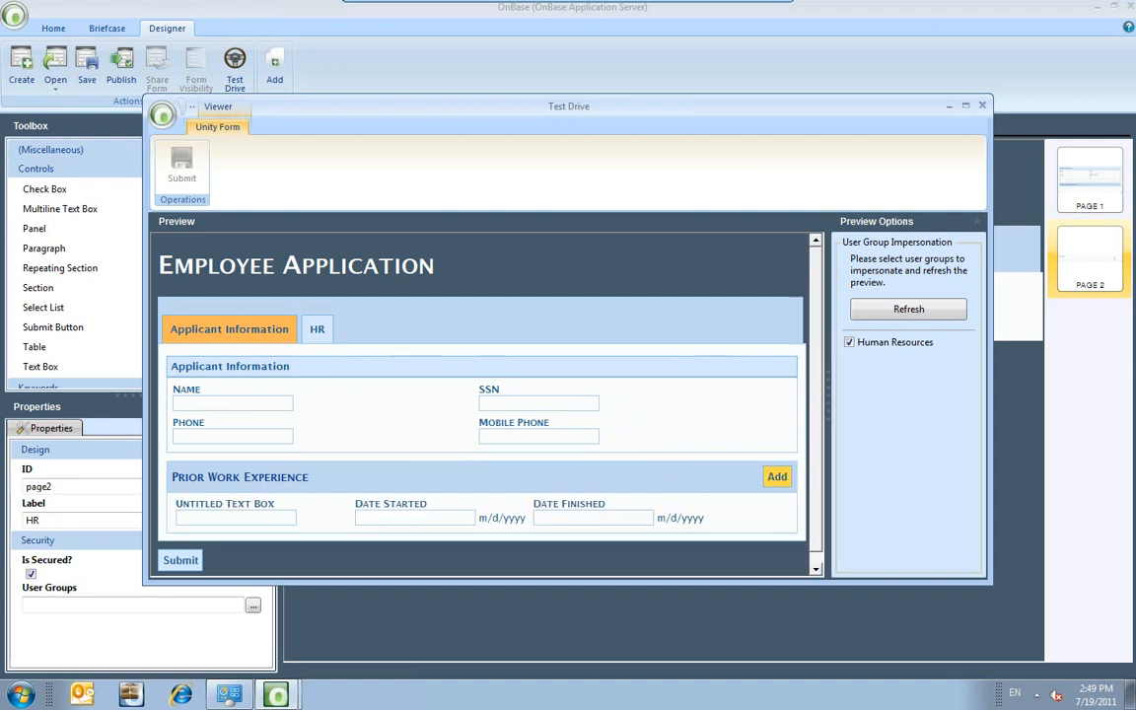
{"action": "left_click", "coordinate": [267, 517]}
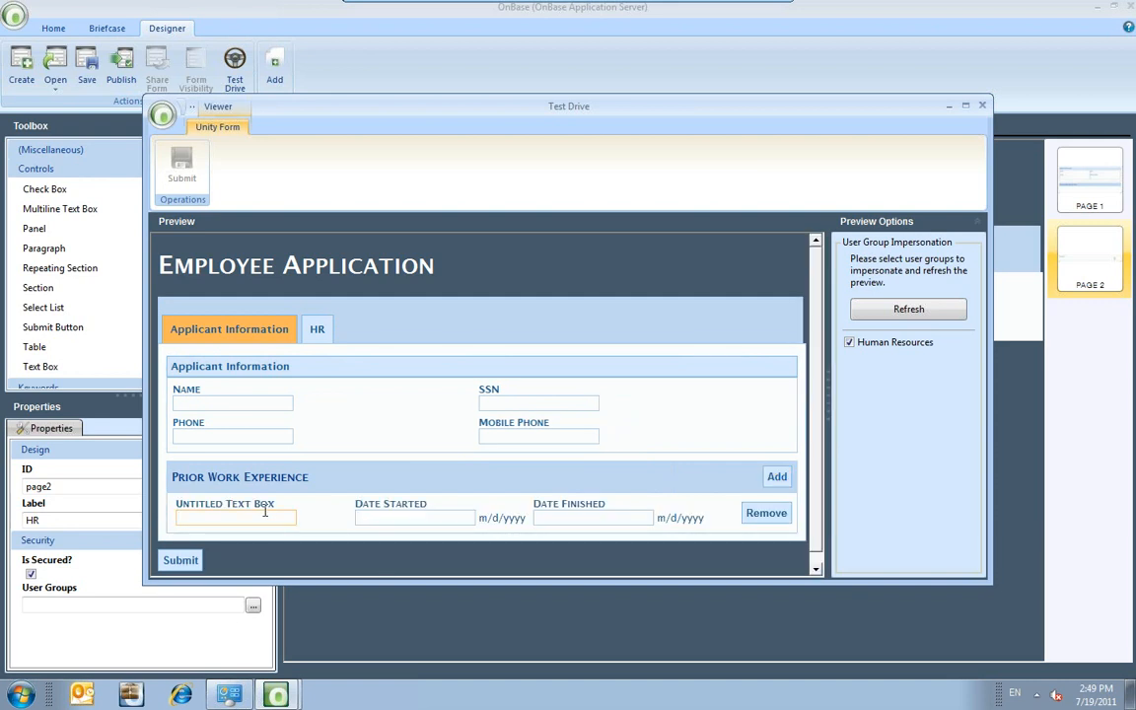
{"action": "type", "text": "company"}
{"action": "key", "text": "Tab"}
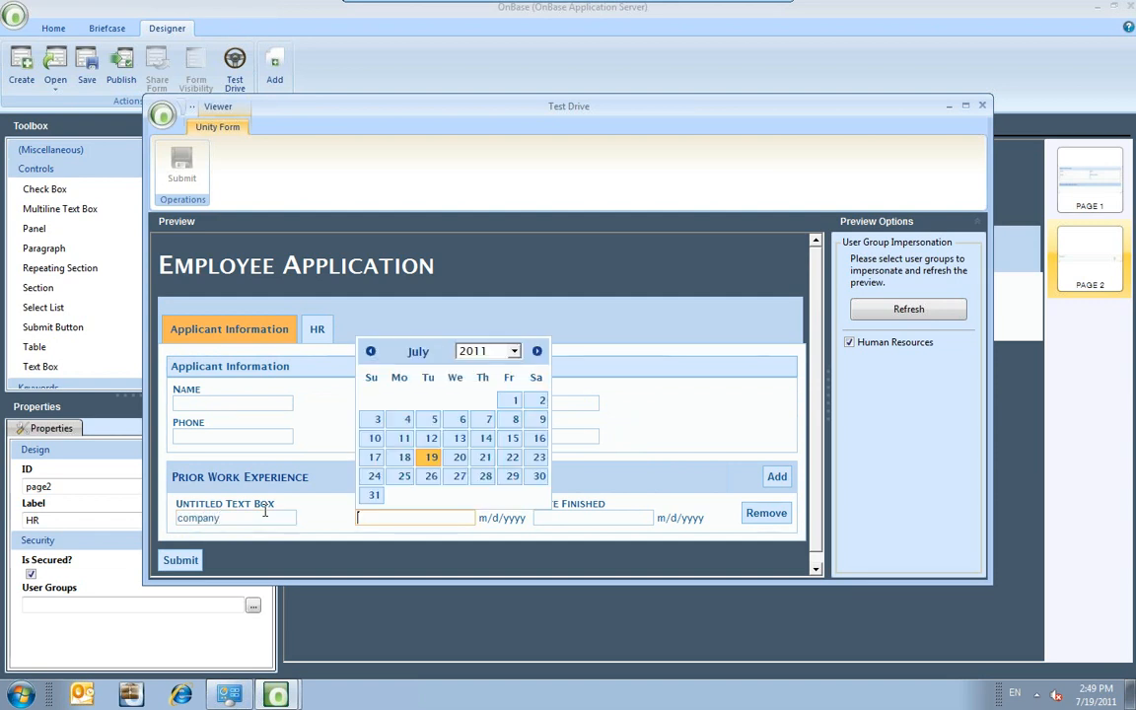
{"action": "left_click", "coordinate": [459, 457]}
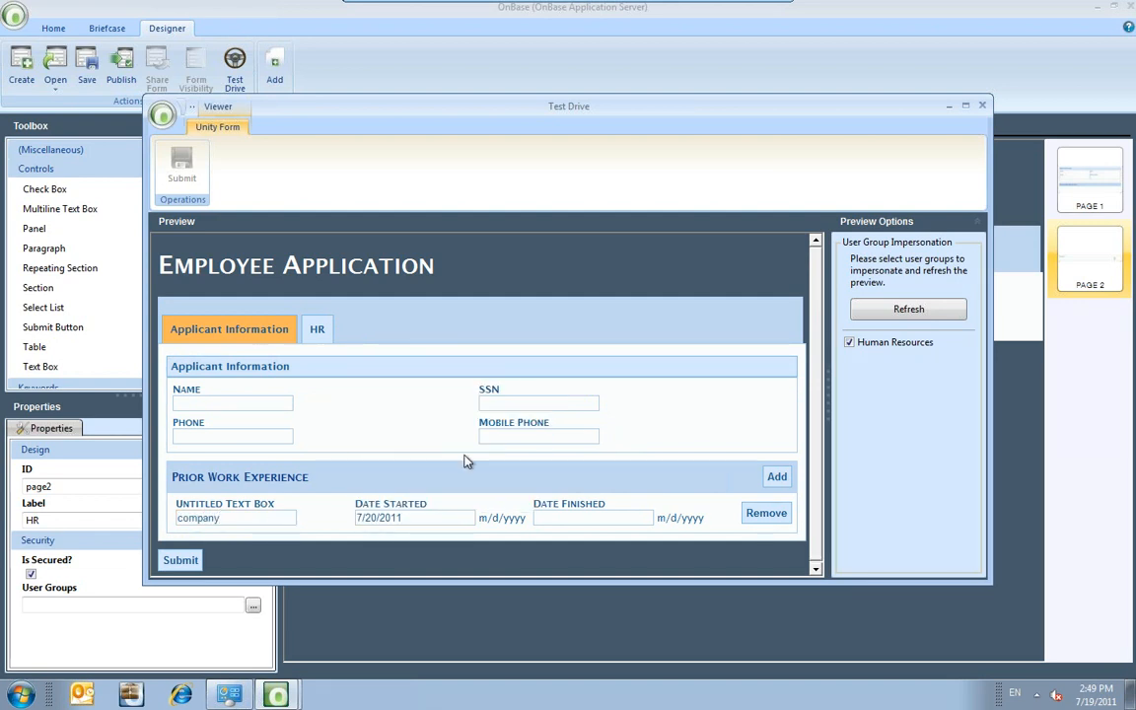
{"action": "left_click", "coordinate": [596, 518]}
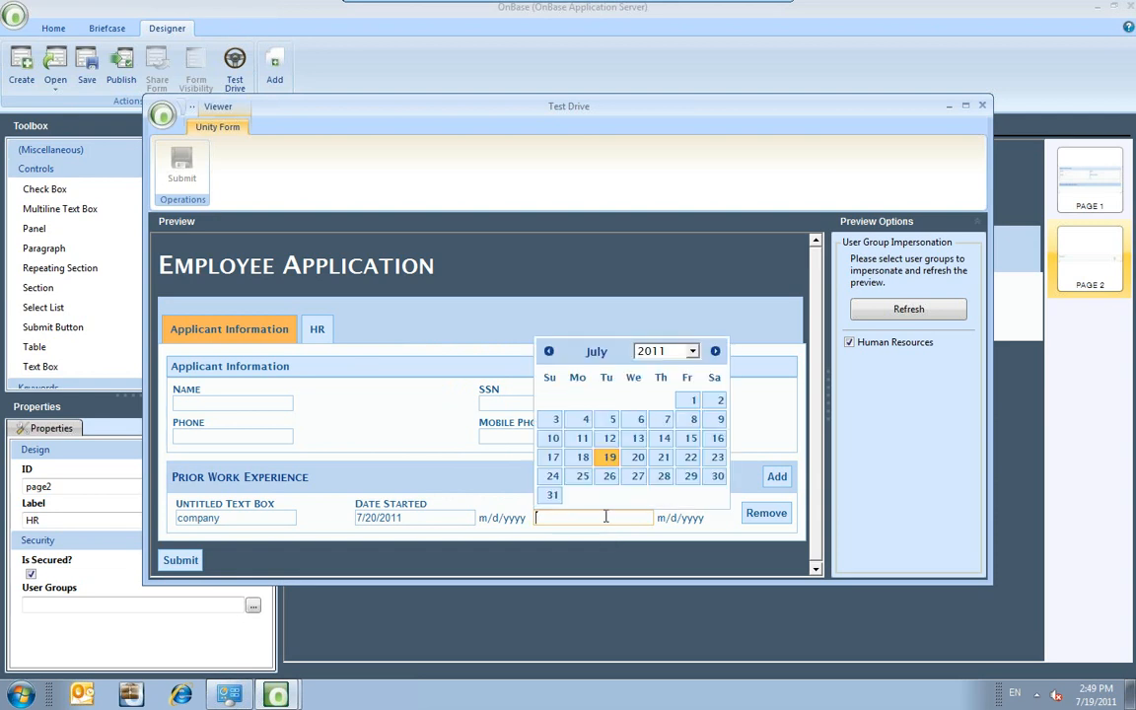
{"action": "left_click", "coordinate": [638, 456]}
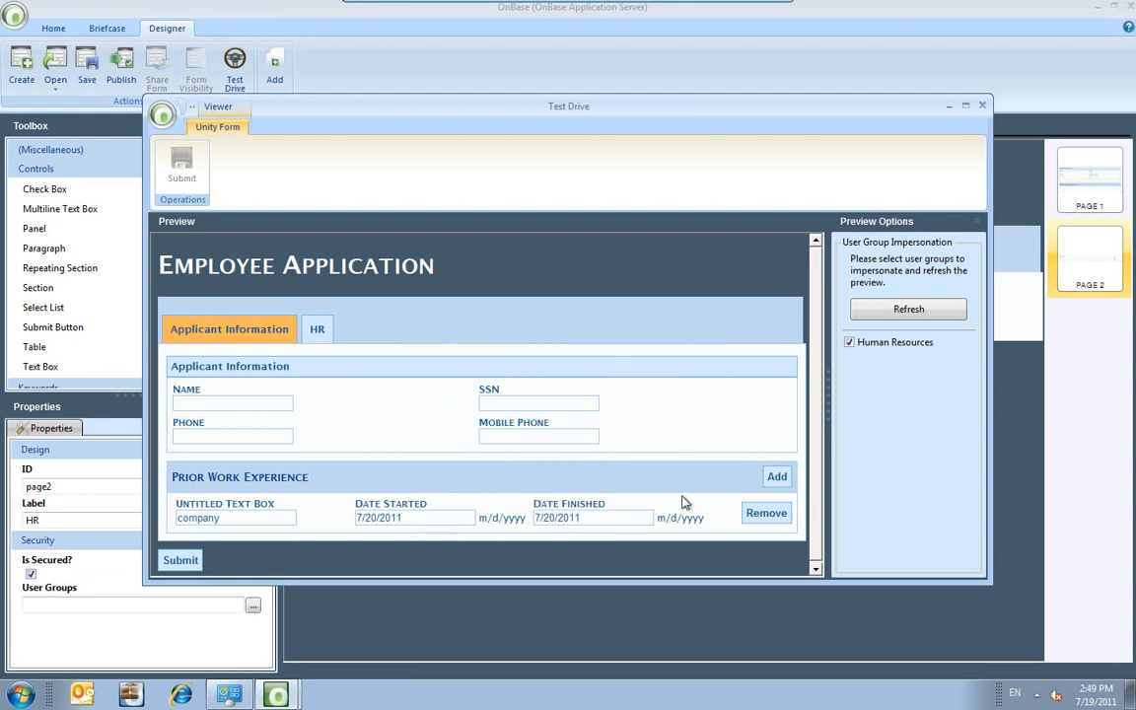
Add a second work experience row, then close the Test Drive preview.
{"action": "left_click", "coordinate": [777, 476]}
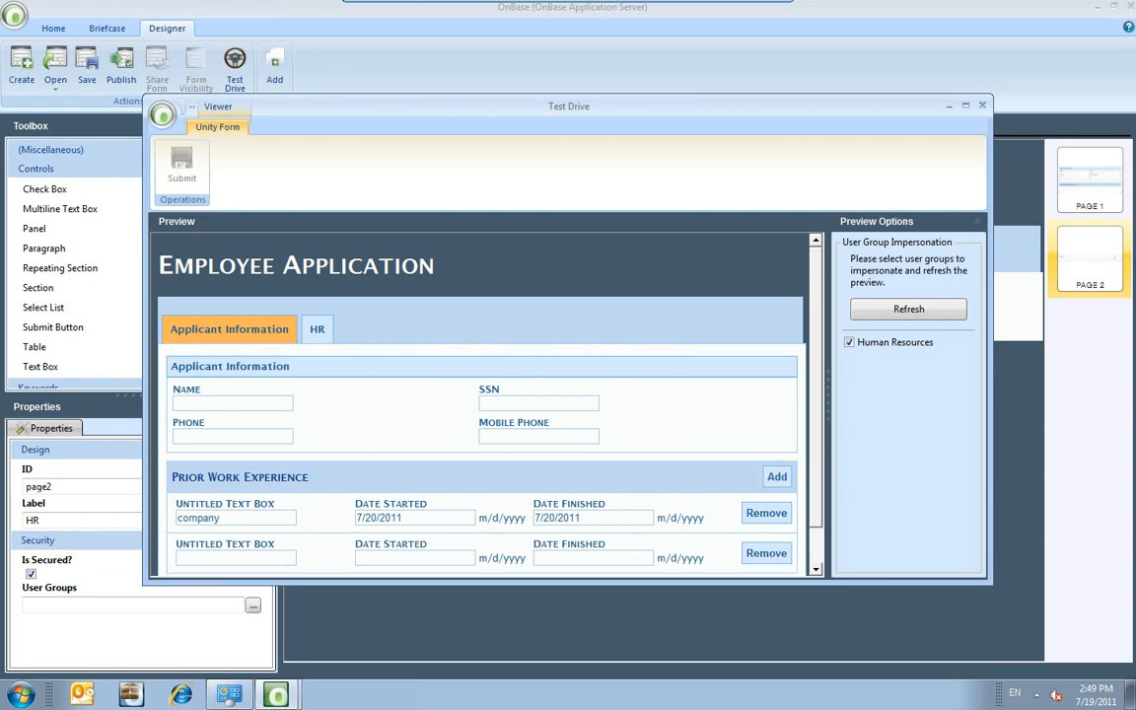
{"action": "left_click", "coordinate": [239, 553]}
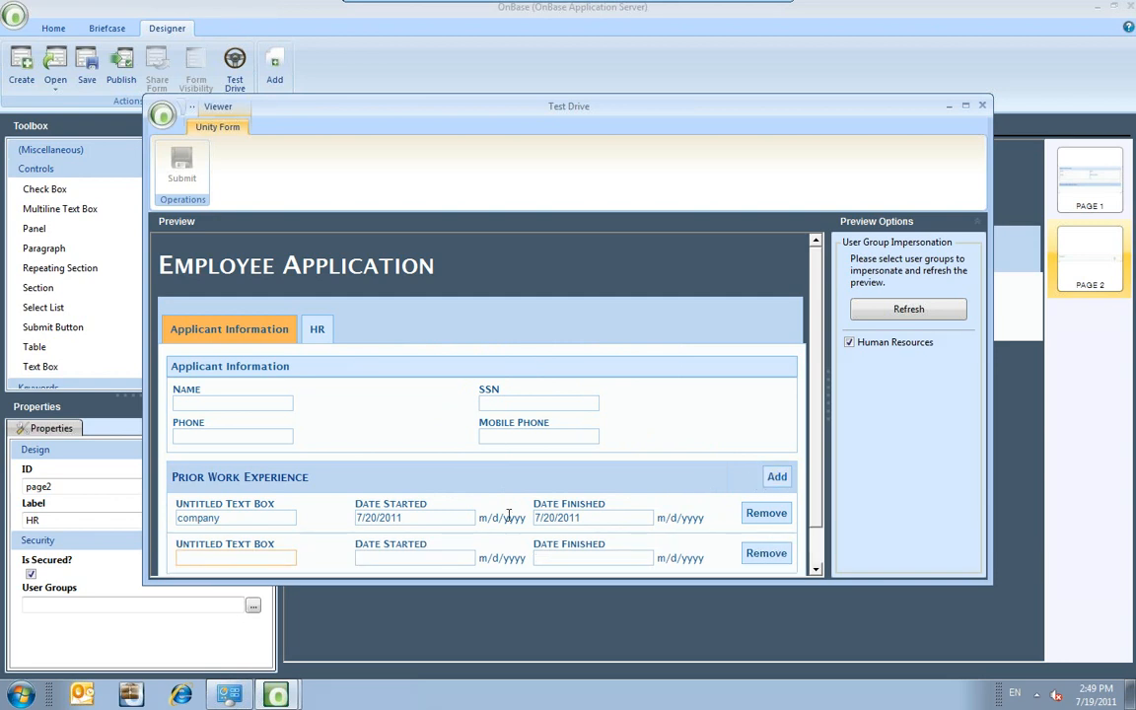
{"action": "left_click", "coordinate": [982, 106]}
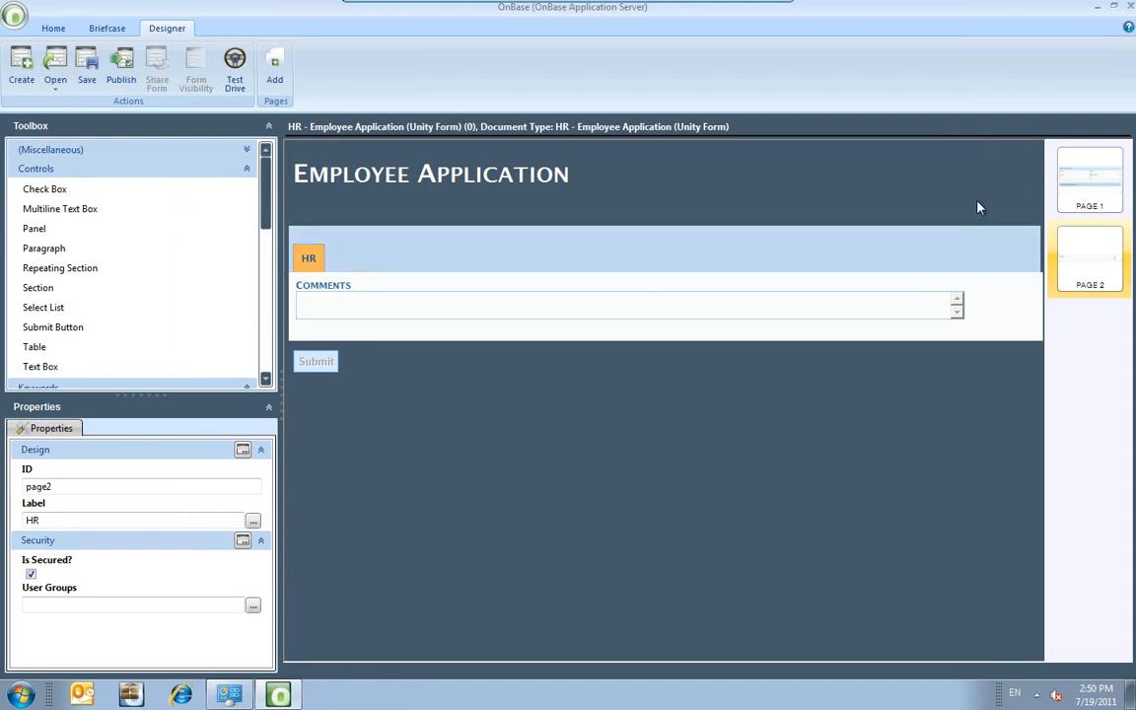
Place a new Paragraph below Prior Work Experience on page 1.
{"action": "left_click", "coordinate": [1089, 180]}
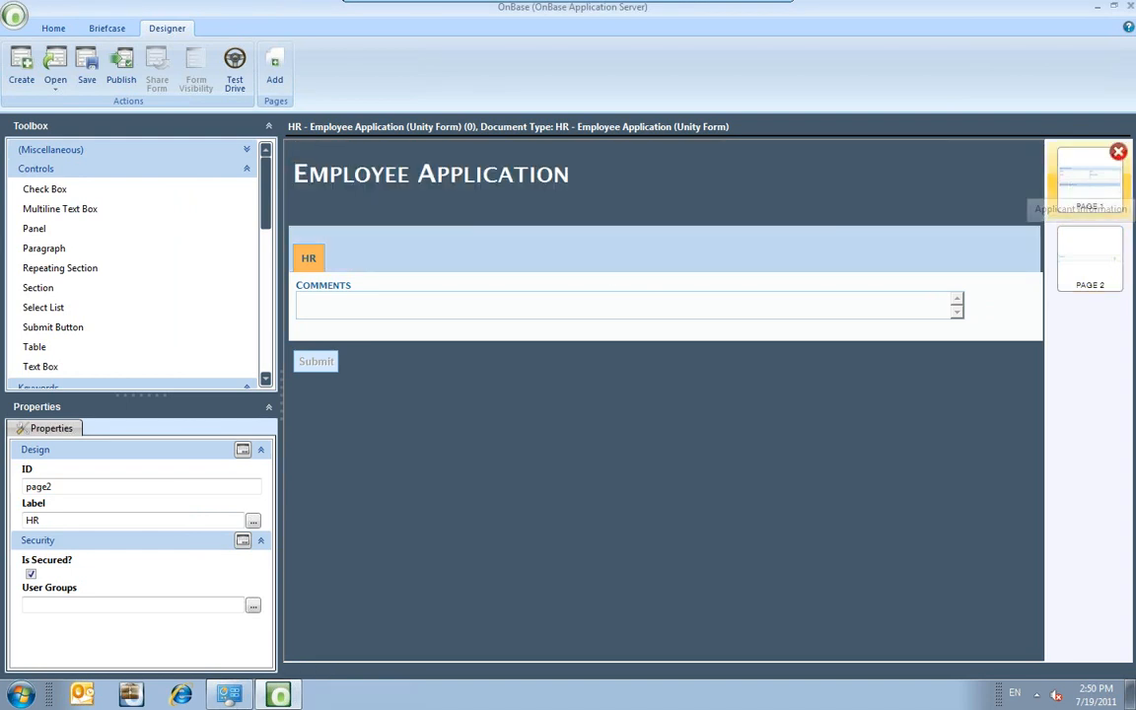
{"action": "left_click", "coordinate": [49, 251]}
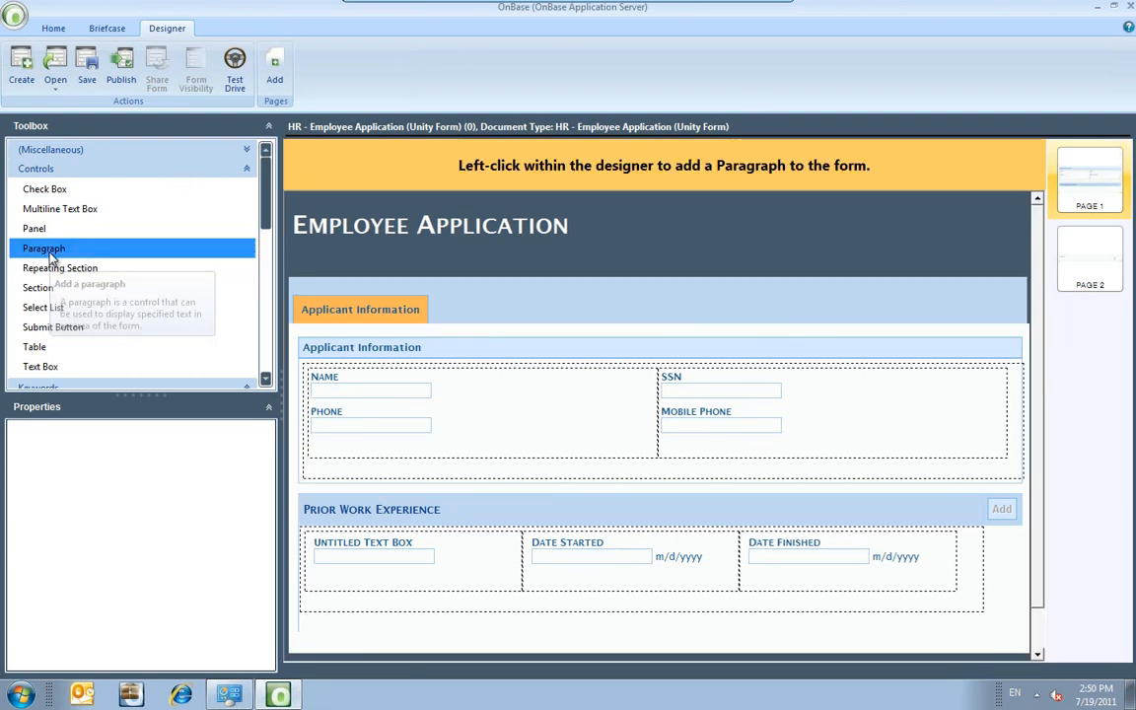
{"action": "left_click", "coordinate": [320, 626]}
{"action": "left_click", "coordinate": [320, 626]}
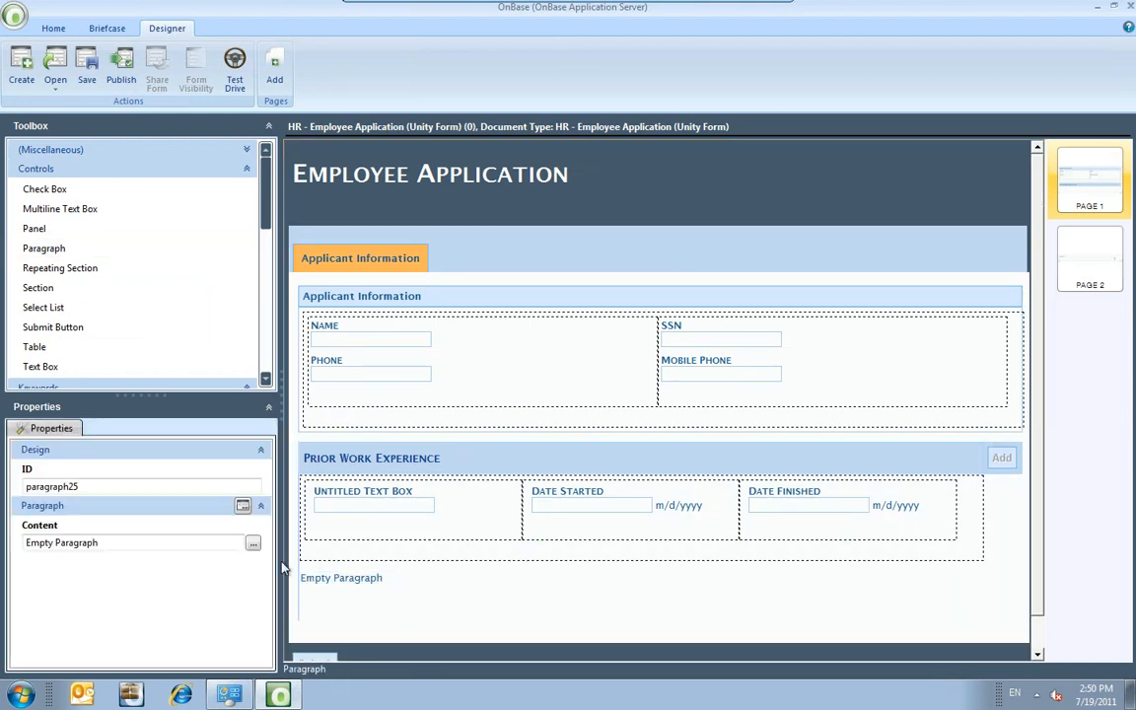
{"action": "left_click", "coordinate": [252, 543]}
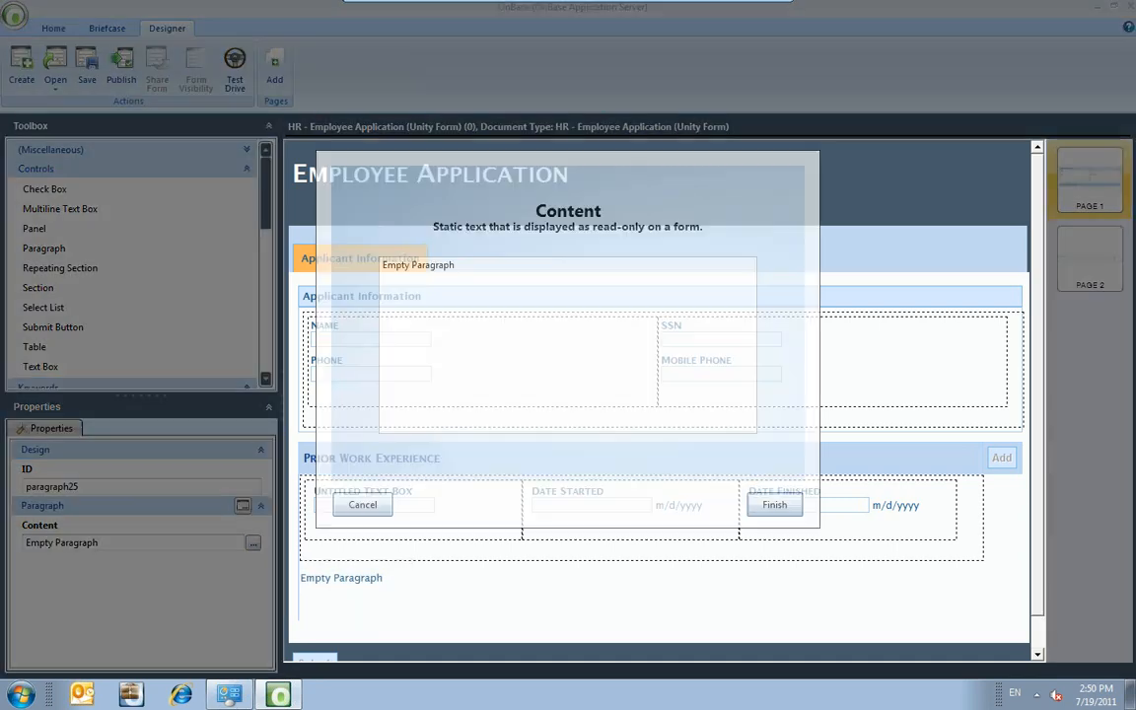
{"action": "left_click_drag", "start_coordinate": [478, 264], "coordinate": [363, 269]}
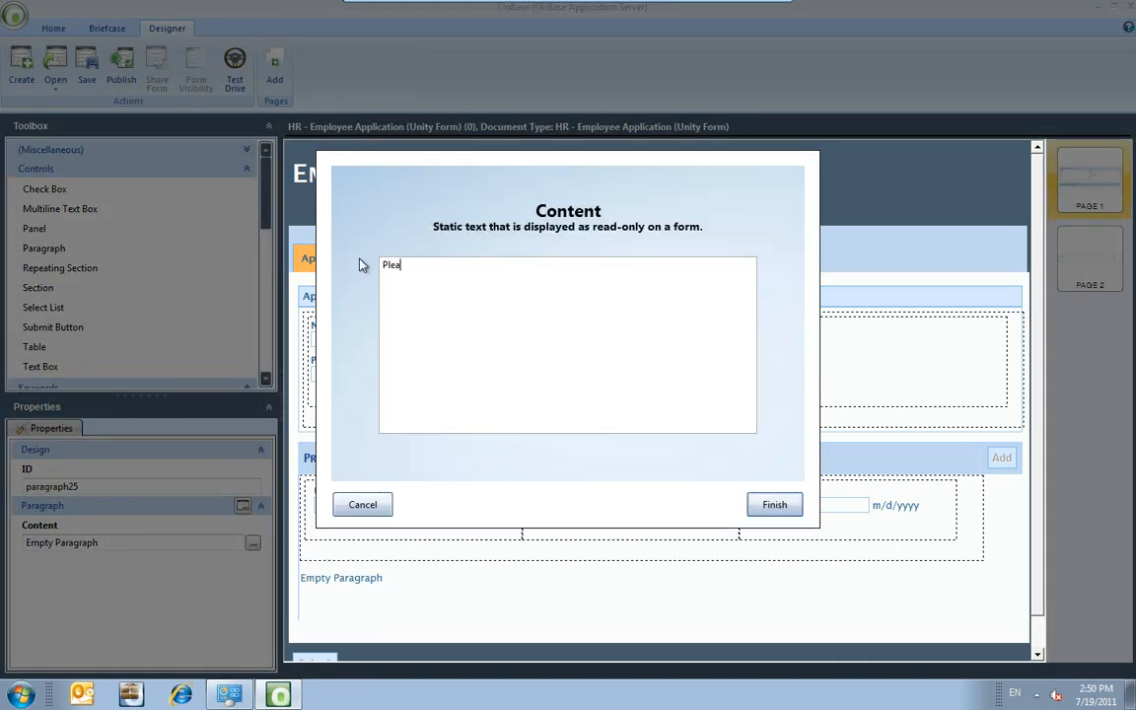
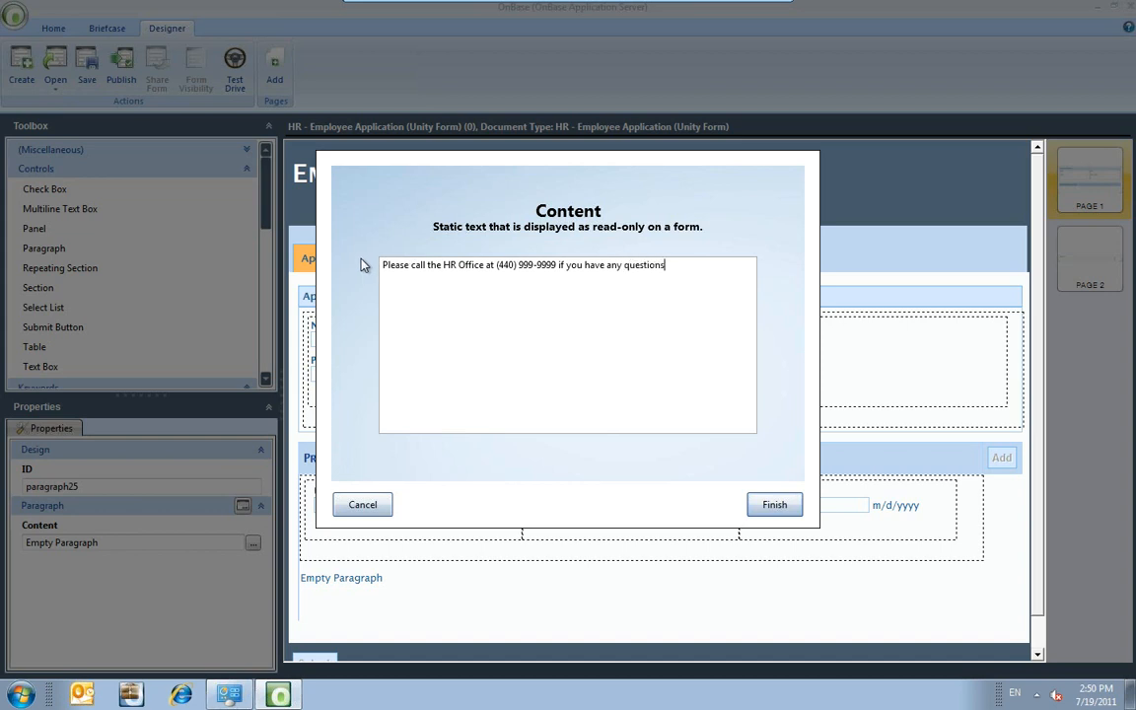
{"action": "left_click", "coordinate": [774, 505]}
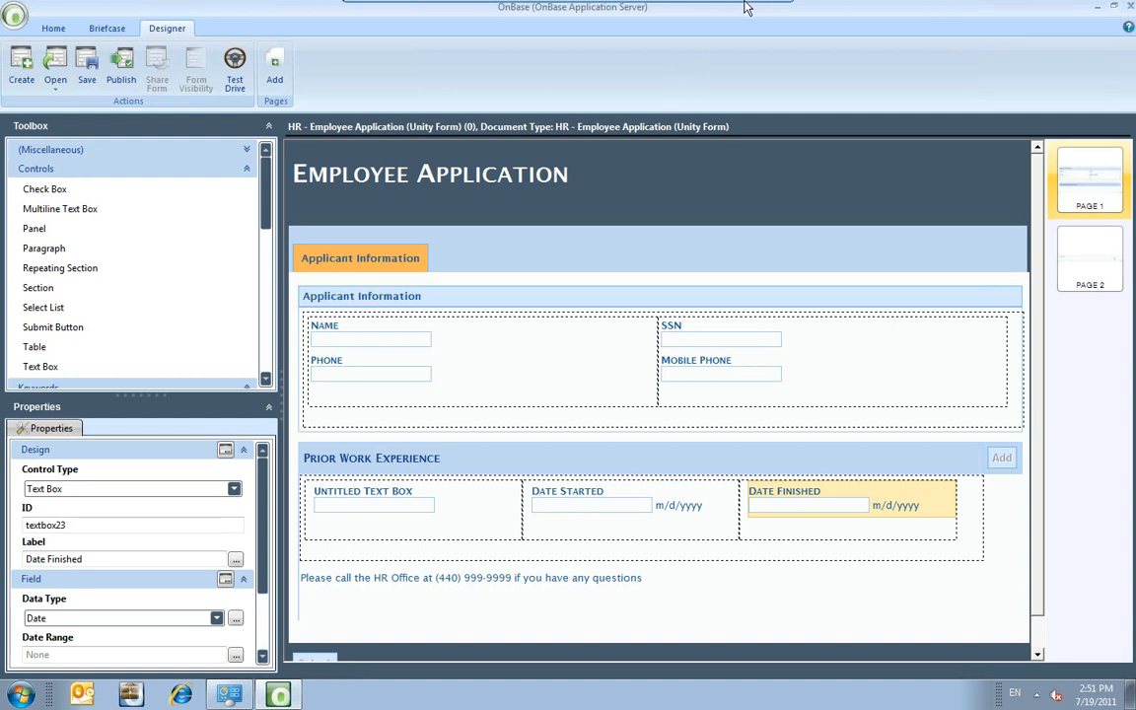
Leave the VMware full-screen virtual machine to show the Demo presentation slide.
{"action": "mouse_move", "coordinate": [674, 5]}
{"action": "mouse_move", "coordinate": [592, 8]}
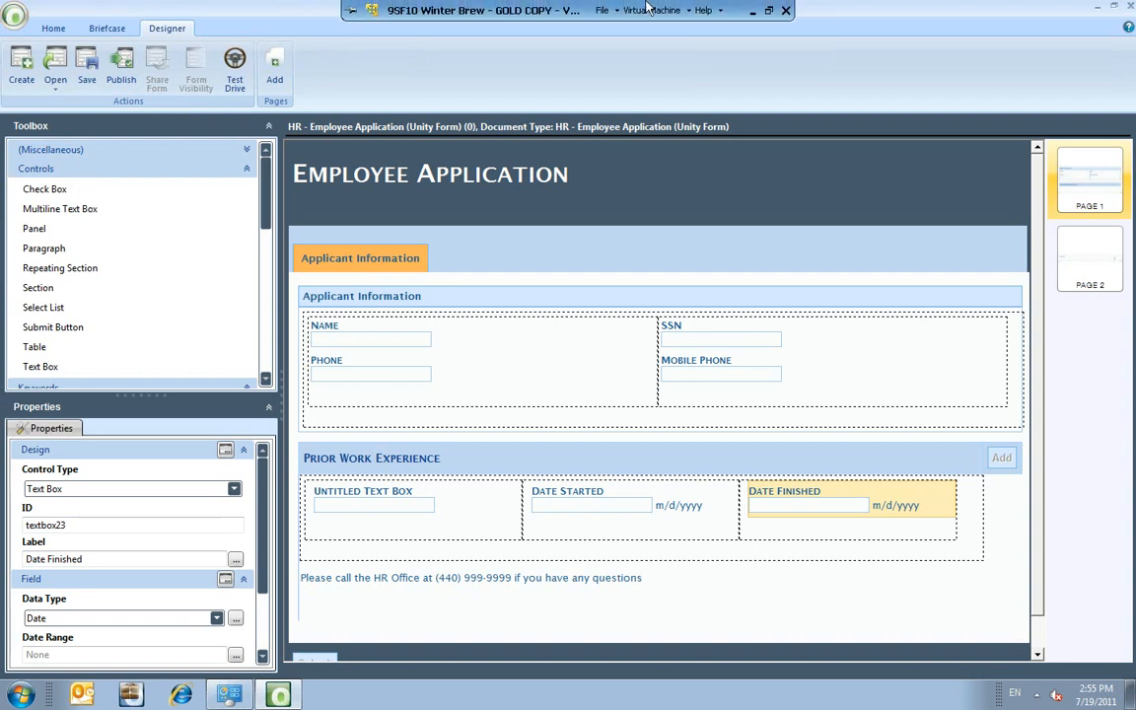
{"action": "left_click", "coordinate": [751, 11]}
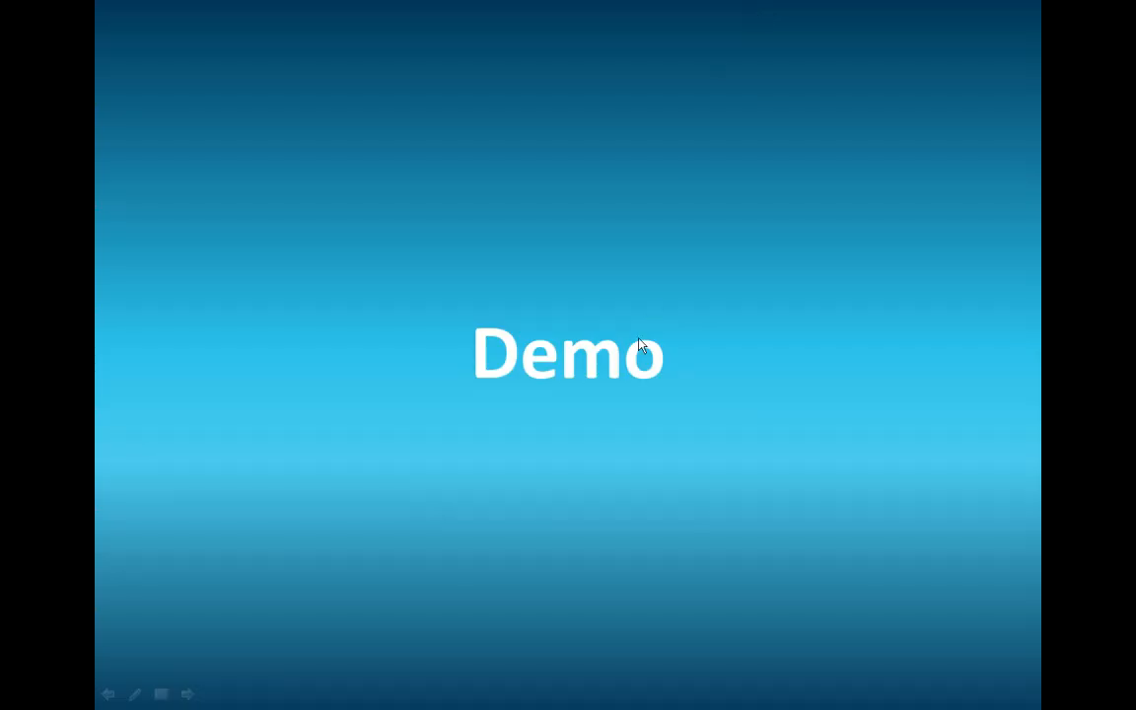
Advance the slideshow through Platform Integrations and Integration with Workflow to the Tree Configuration slide.
{"action": "key", "text": "Right"}
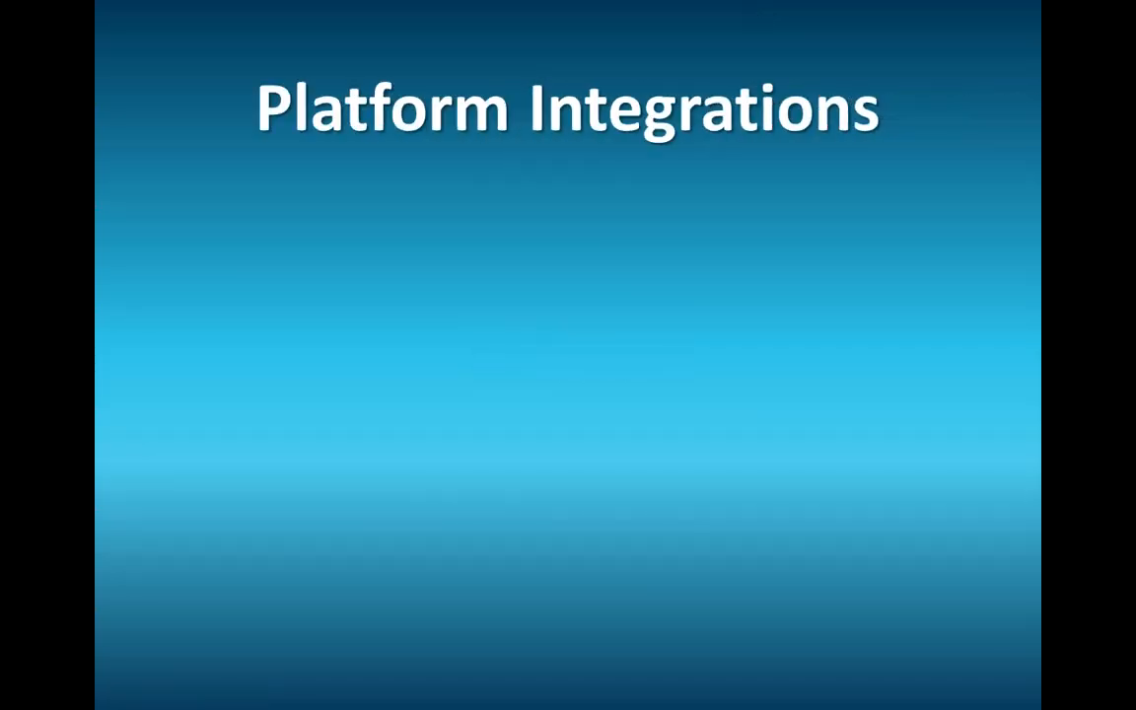
{"action": "key", "text": "Right"}
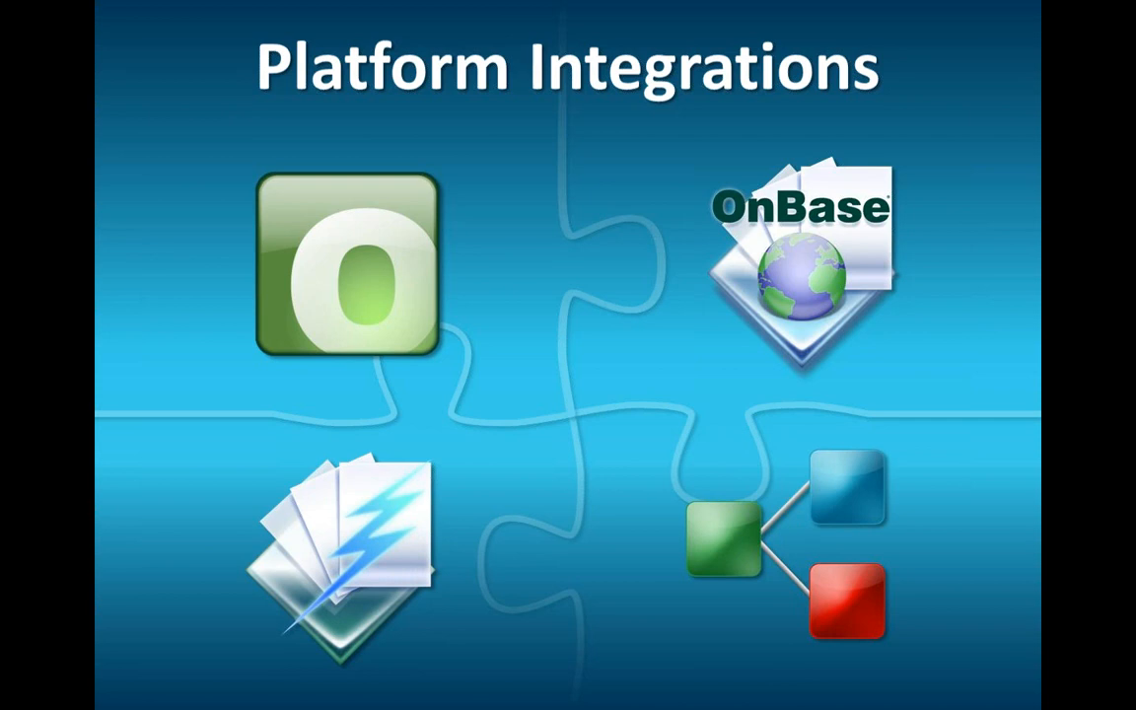
{"action": "key", "text": "Right"}
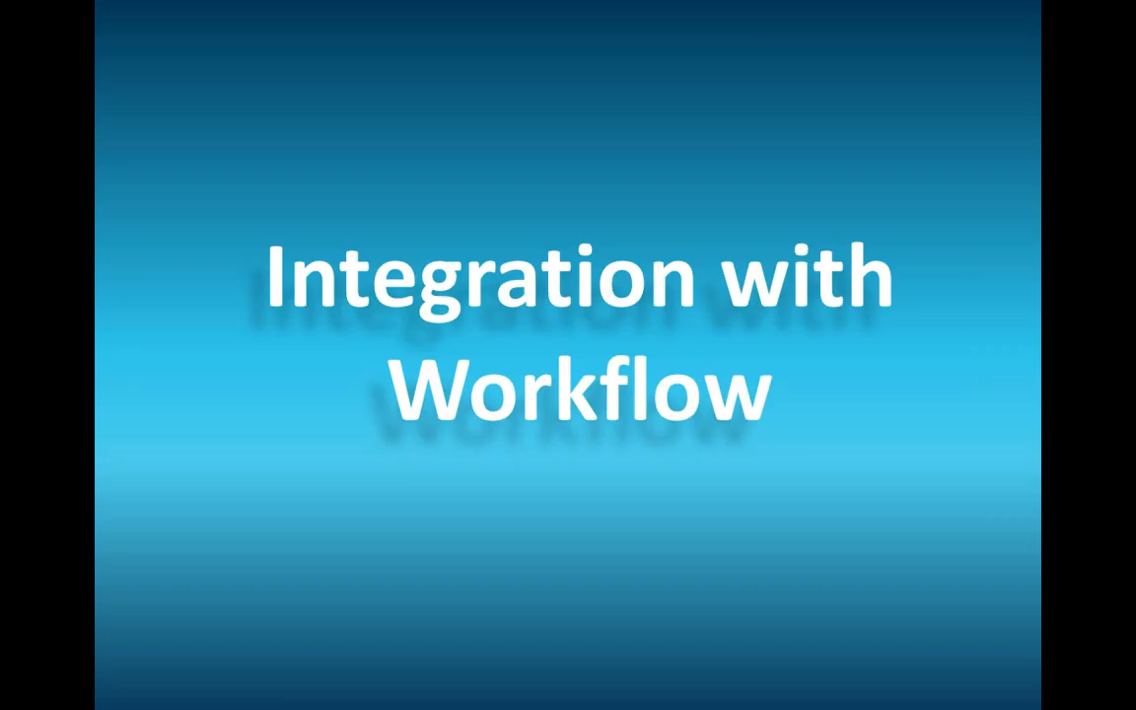
{"action": "key", "text": "Right"}
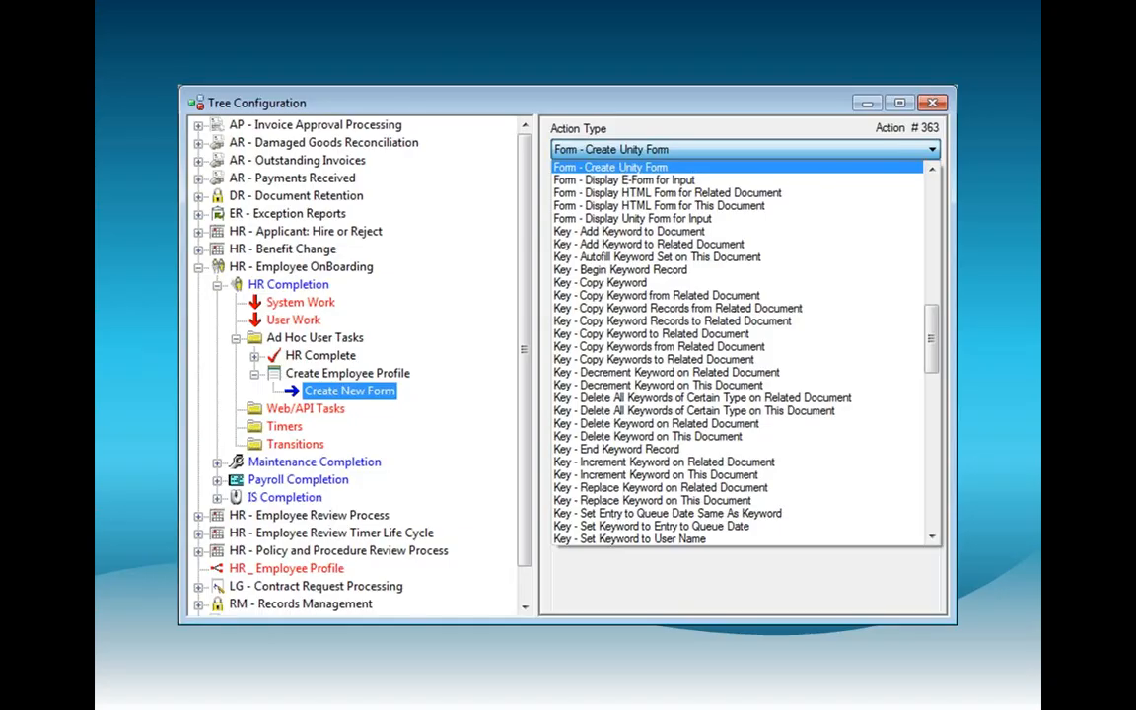
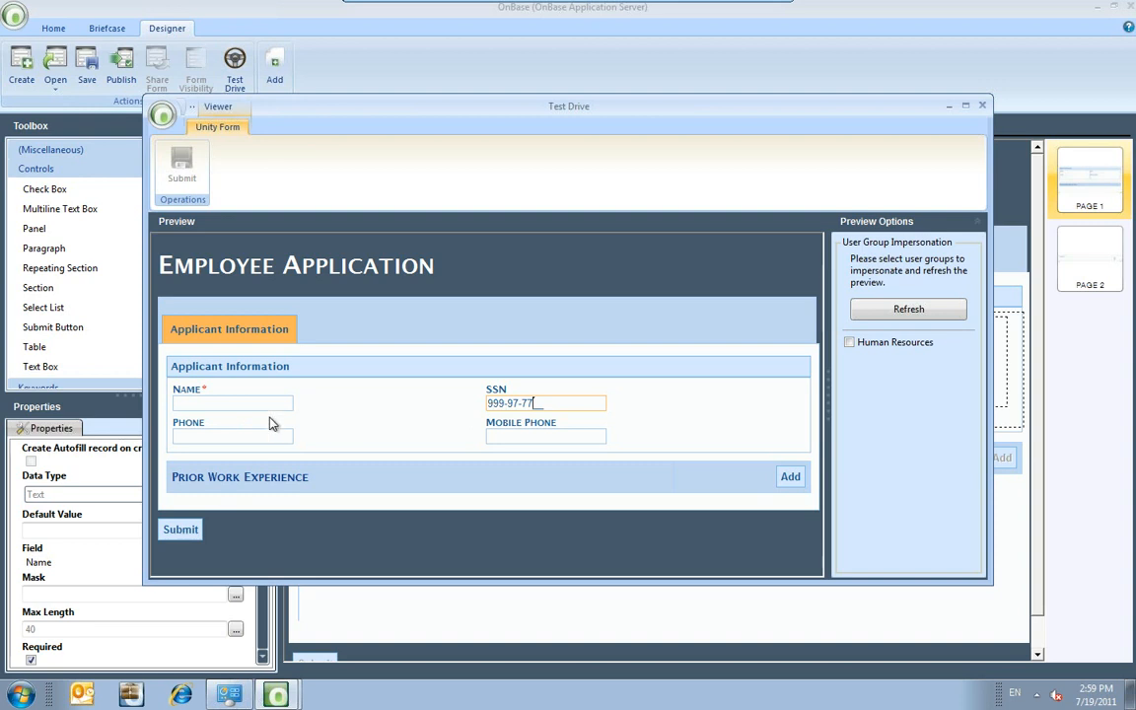
Enter an incomplete number in Phone (777, then one more 7) and leave the field.
{"action": "left_click", "coordinate": [187, 436]}
{"action": "type", "text": "777"}
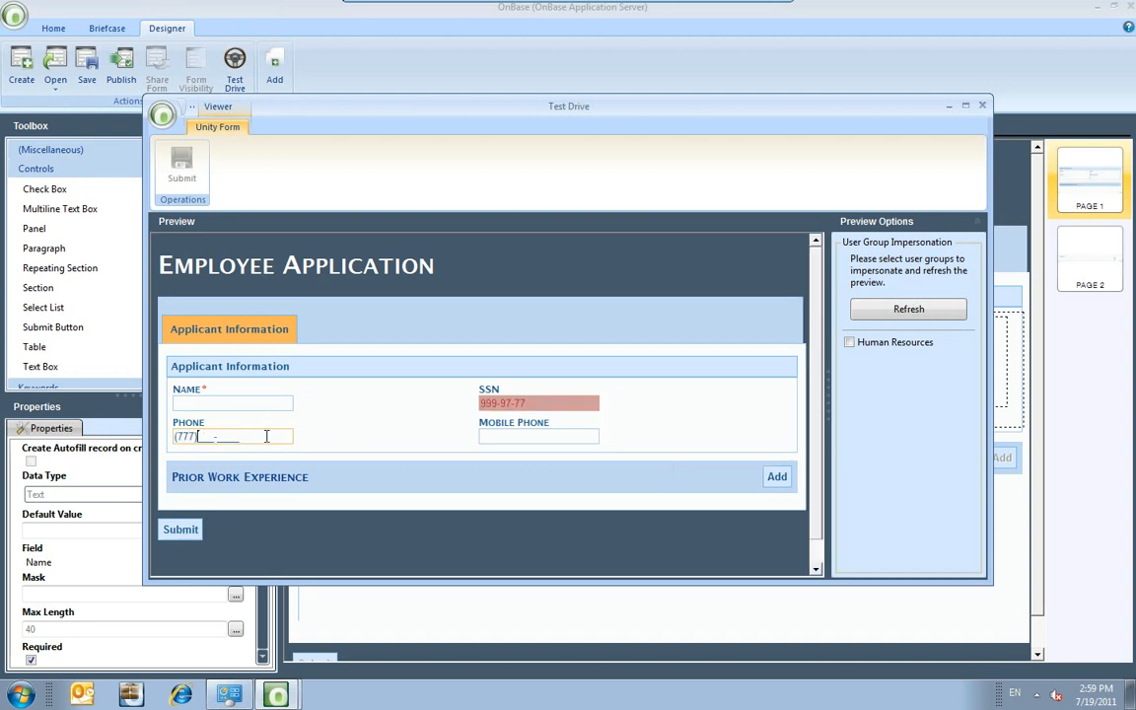
{"action": "left_click", "coordinate": [237, 436]}
{"action": "type", "text": "7"}
{"action": "left_click", "coordinate": [527, 434]}
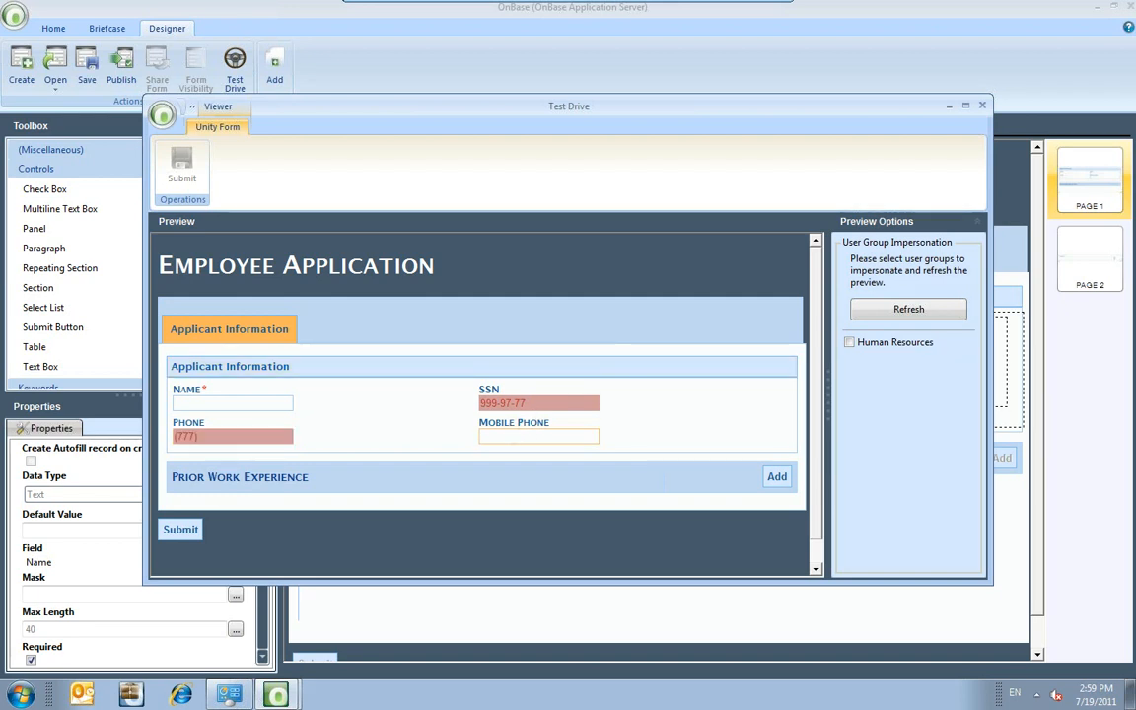
Check the SSN's 000-00-0000 mask error, then type 'eee' into Mobile Phone.
{"action": "left_click", "coordinate": [522, 403]}
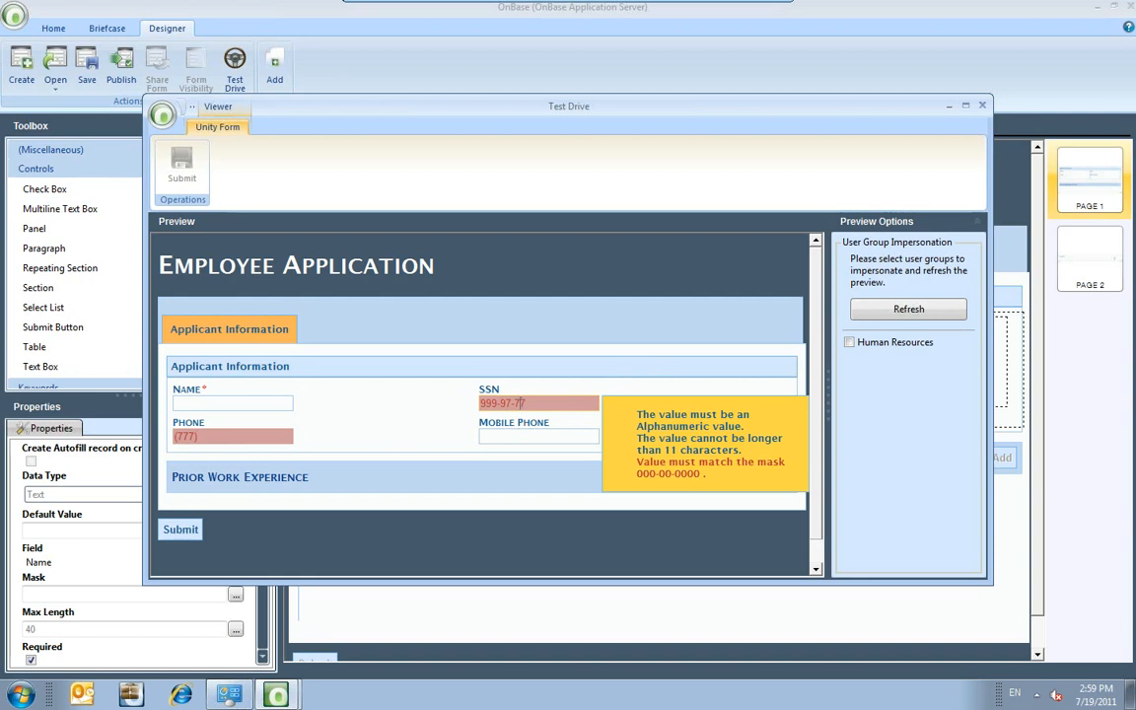
{"action": "left_click", "coordinate": [278, 404]}
{"action": "left_click", "coordinate": [484, 435]}
{"action": "type", "text": "eee"}
{"action": "left_click", "coordinate": [616, 428]}
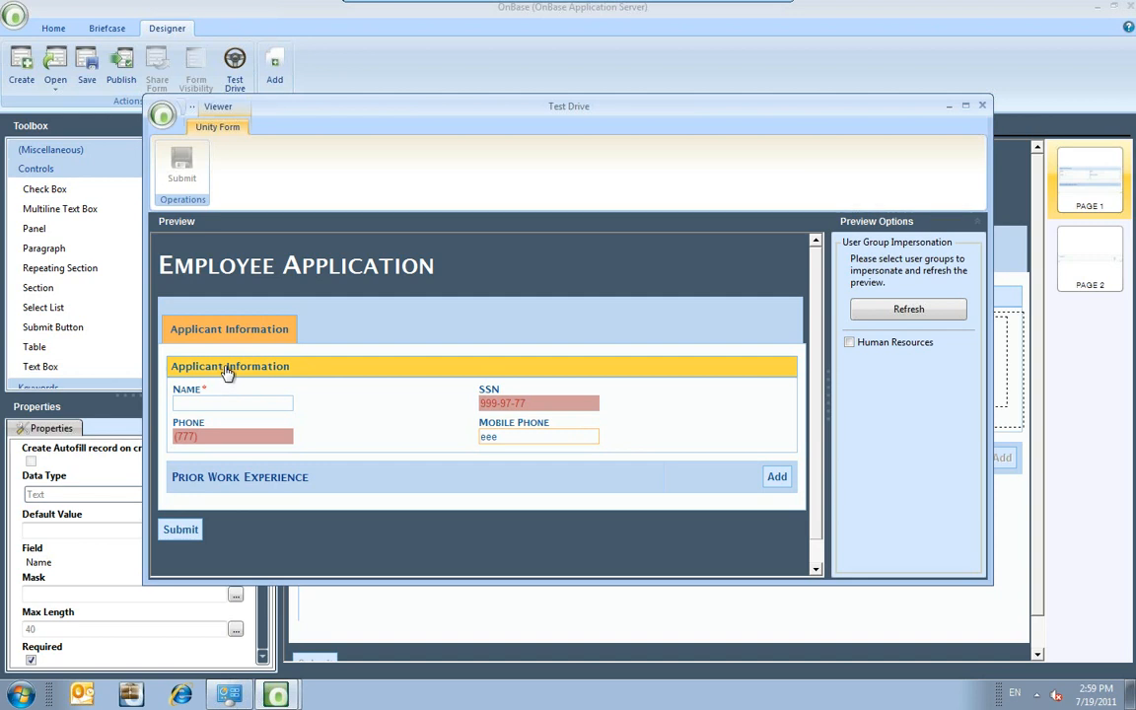
Validate Mobile Phone, fold the Applicant Information section, and close the Test Drive preview.
{"action": "left_click", "coordinate": [548, 400]}
{"action": "left_click", "coordinate": [566, 381]}
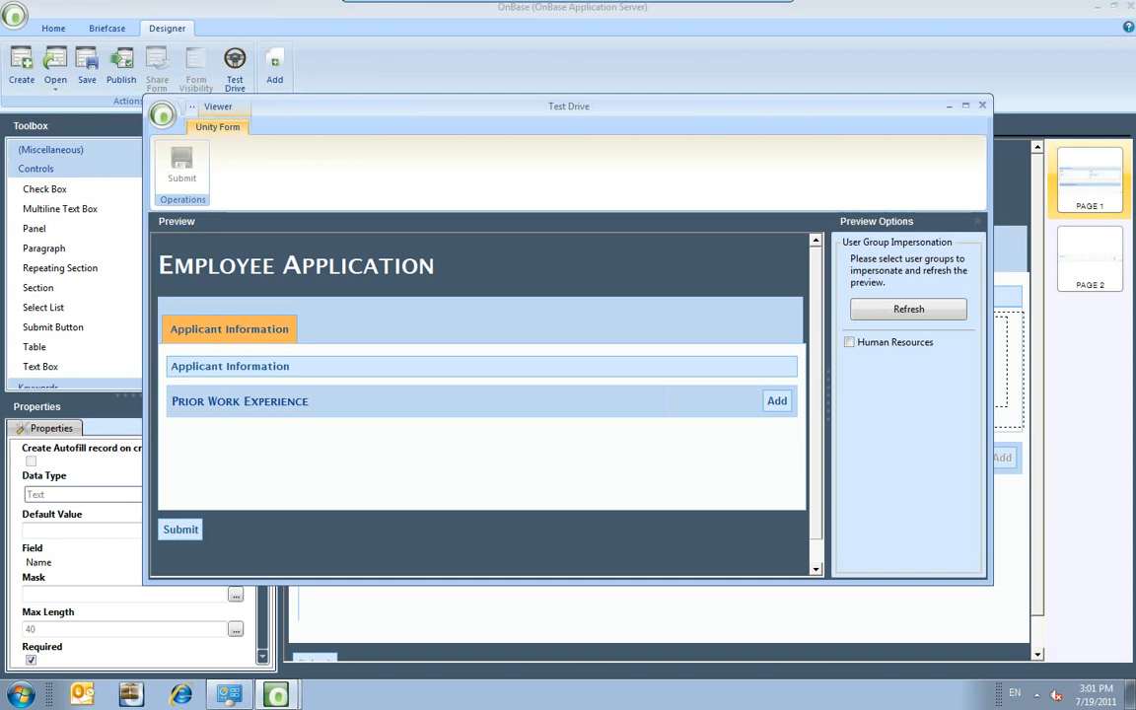
{"action": "left_click", "coordinate": [982, 104]}
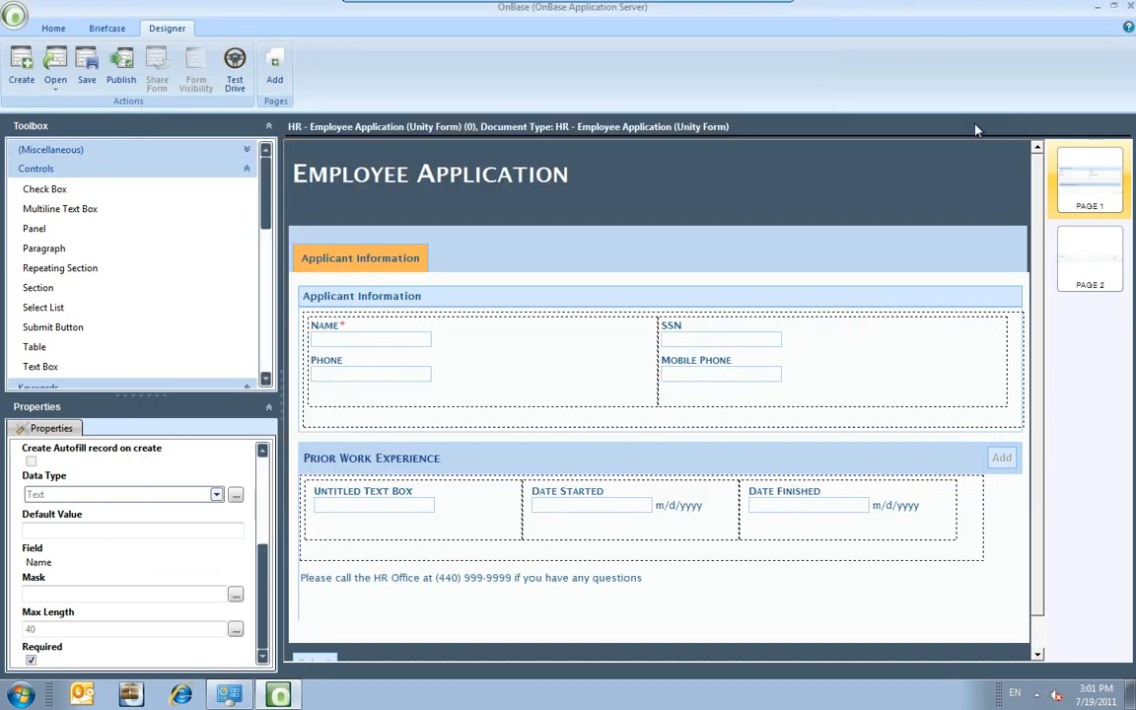